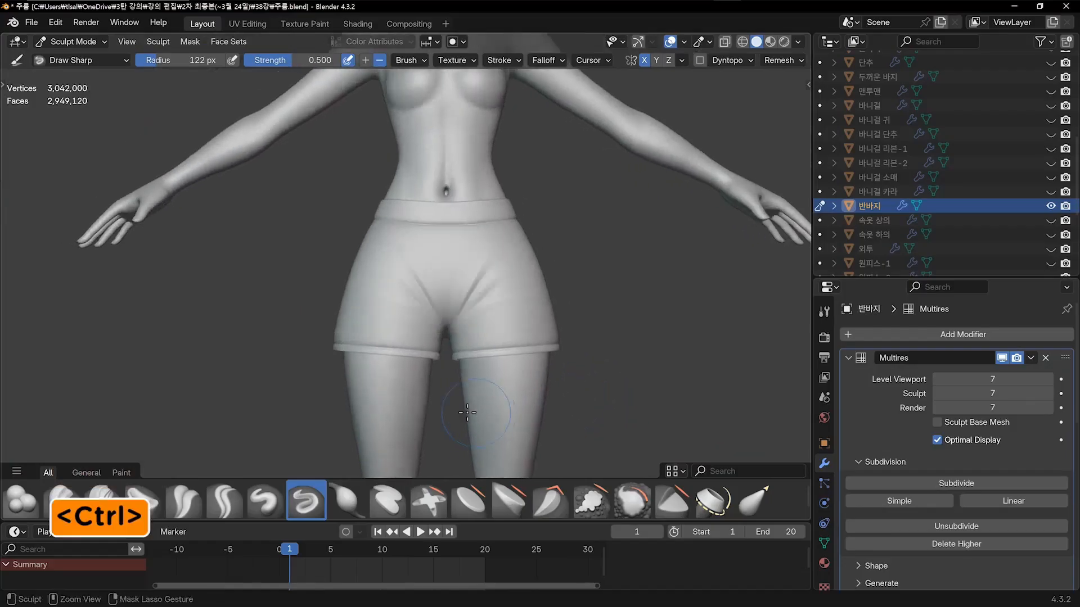
# Undo the last two sculpt strokes around the crotch folds of the shorts
pyautogui.moveTo(470, 360); pyautogui.dragTo(506, 253, button='middle')
pyautogui.keyDown('shift'); pyautogui.moveTo(506, 292); pyautogui.dragTo(462, 236, button='middle'); pyautogui.keyUp('shift')
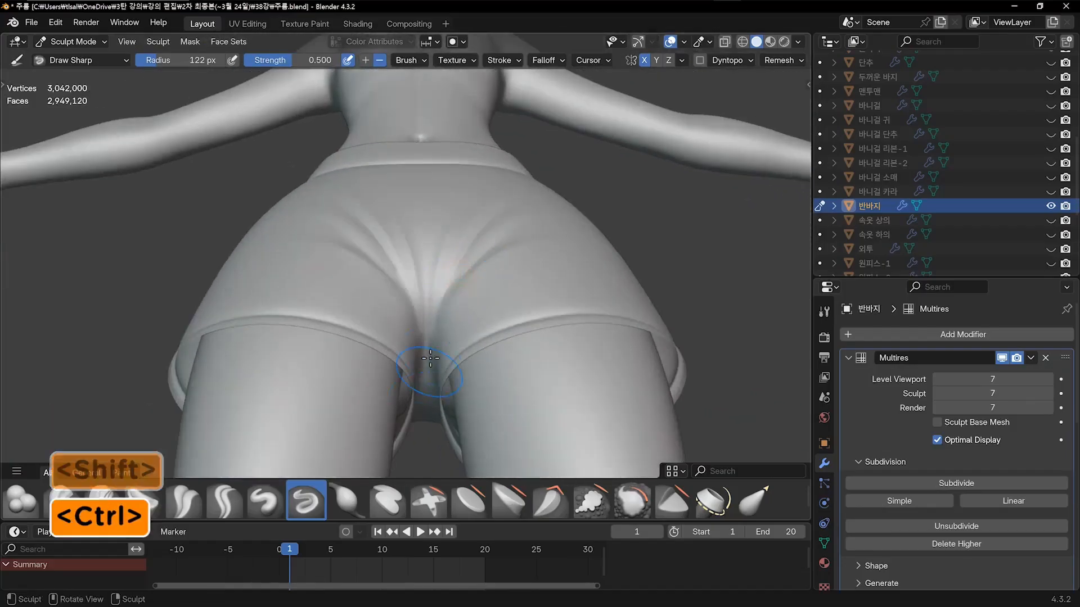
pyautogui.hotkey('ctrl', 'z')
pyautogui.hotkey('ctrl', 'z')
pyautogui.moveTo(432, 397)
pyautogui.mouseDown(button='middle')
pyautogui.moveTo(474, 349)
pyautogui.moveTo(499, 379)
pyautogui.moveTo(571, 390)
pyautogui.moveTo(511, 380)
pyautogui.moveTo(492, 358)
pyautogui.mouseUp(button='middle')
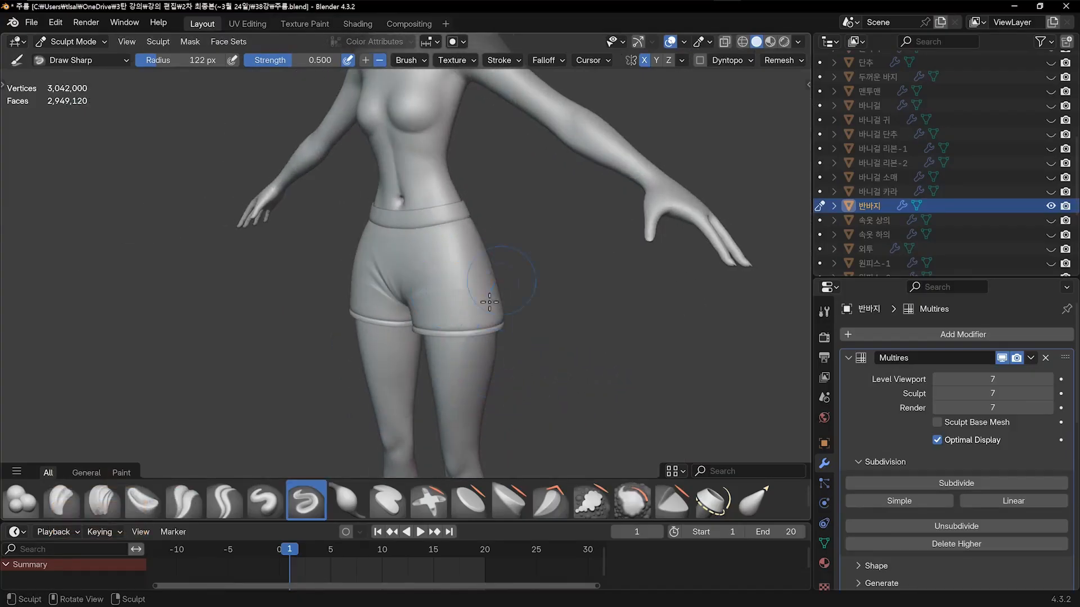
pyautogui.keyDown('shift'); pyautogui.moveTo(479, 321); pyautogui.dragTo(460, 291, button='middle'); pyautogui.keyUp('shift')
pyautogui.moveTo(479, 258)
pyautogui.keyDown('ctrl'); pyautogui.mouseDown()
pyautogui.moveTo(419, 313)
pyautogui.moveTo(423, 344)
pyautogui.mouseUp(); pyautogui.keyUp('ctrl')
pyautogui.moveTo(424, 352); pyautogui.dragTo(415, 363, button='middle')
pyautogui.hotkey('ctrl', 'z')
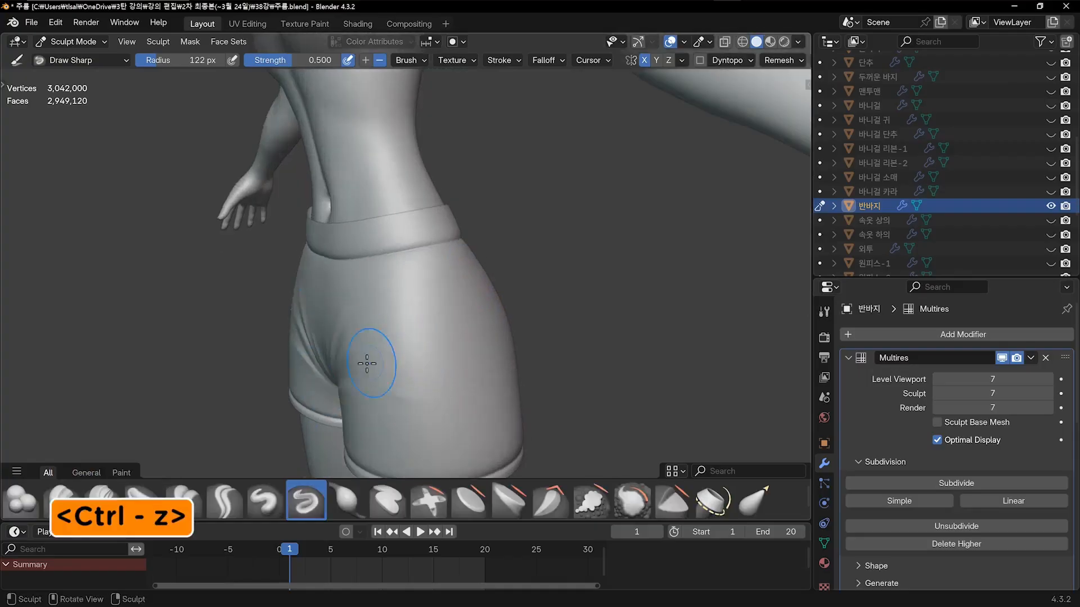
pyautogui.moveTo(425, 326)
pyautogui.mouseDown()
pyautogui.moveTo(475, 279)
pyautogui.moveTo(354, 349)
pyautogui.mouseUp()
pyautogui.moveTo(378, 347)
pyautogui.keyDown('ctrl'); pyautogui.mouseDown(button='middle')
pyautogui.moveTo(395, 380)
pyautogui.moveTo(545, 355)
pyautogui.moveTo(431, 361)
pyautogui.moveTo(386, 376)
pyautogui.moveTo(413, 326)
pyautogui.mouseUp(button='middle'); pyautogui.keyUp('ctrl')
pyautogui.hotkey('ctrl', 'z')
# Sculpt diagonal wrinkles across the outer hip of the shorts with Draw Sharp and lightly smooth below them
pyautogui.moveTo(464, 303); pyautogui.dragTo(417, 334)
pyautogui.moveTo(390, 366); pyautogui.dragTo(482, 345, button='middle')
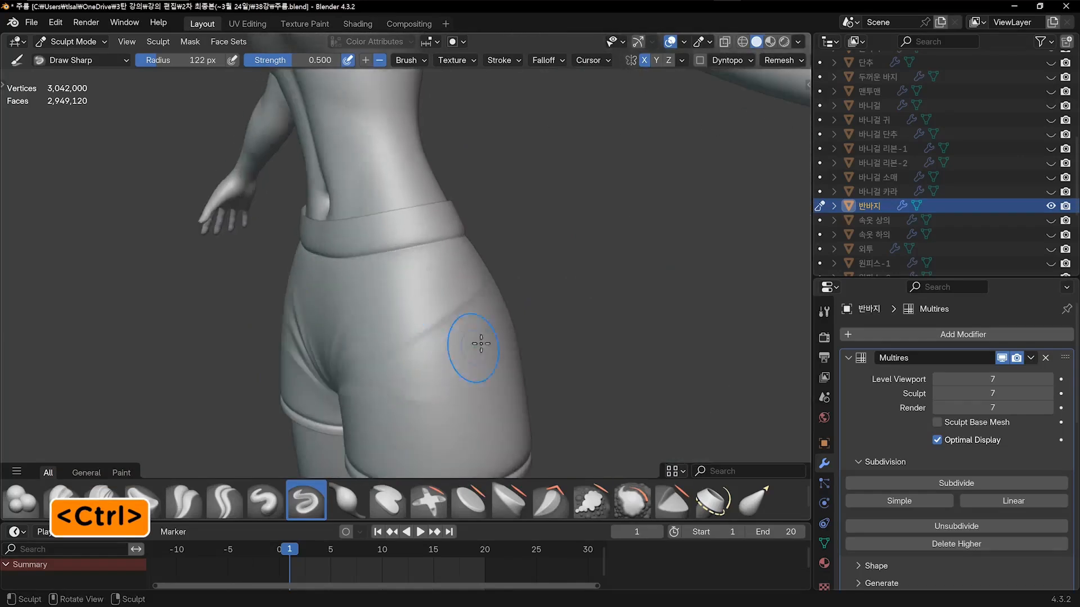
pyautogui.keyDown('ctrl'); pyautogui.moveTo(360, 381); pyautogui.dragTo(475, 351); pyautogui.keyUp('ctrl')
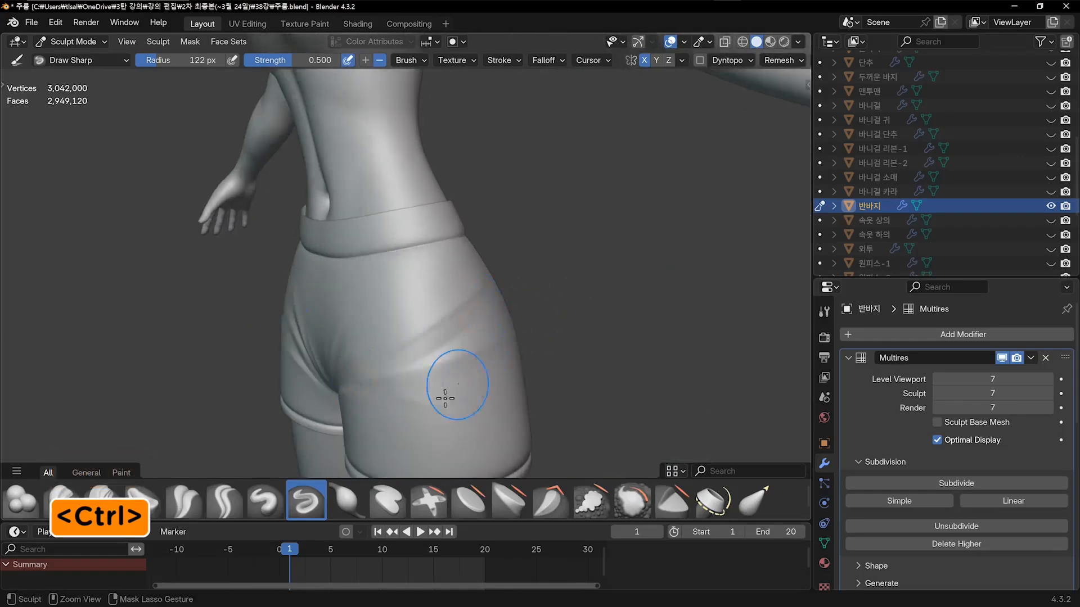
pyautogui.moveTo(446, 397)
pyautogui.keyDown('shift'); pyautogui.mouseDown()
pyautogui.moveTo(440, 405)
pyautogui.moveTo(459, 384)
pyautogui.mouseUp(); pyautogui.keyUp('shift')
pyautogui.moveTo(437, 394)
pyautogui.keyDown('ctrl'); pyautogui.mouseDown(button='middle')
pyautogui.moveTo(437, 421)
pyautogui.moveTo(567, 383)
pyautogui.mouseUp(button='middle'); pyautogui.keyUp('ctrl')
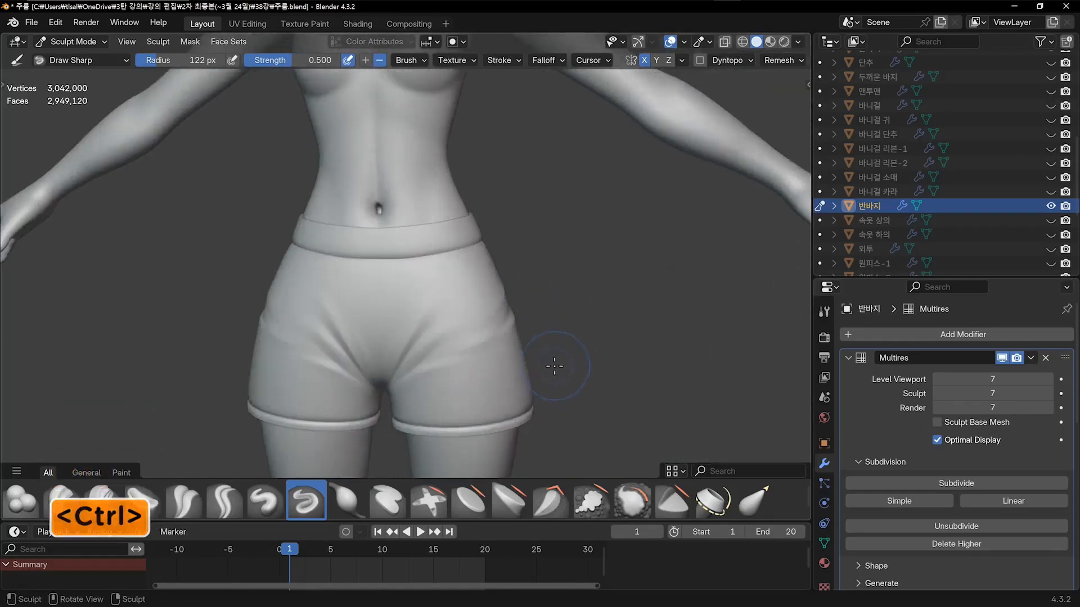
pyautogui.press('1')
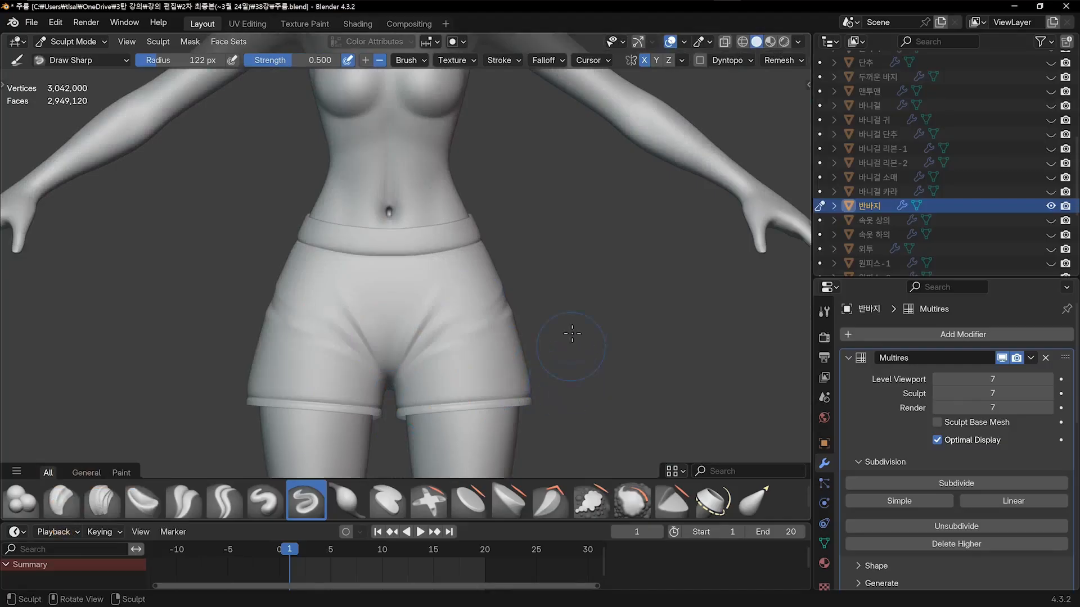
# Sculpt a diagonal wrinkle on the shorts' outer thigh above the hem, undoing the surplus strokes
pyautogui.moveTo(537, 389)
pyautogui.mouseDown(button='middle')
pyautogui.moveTo(414, 388)
pyautogui.moveTo(424, 383)
pyautogui.mouseUp(button='middle')
pyautogui.keyDown('ctrl'); pyautogui.moveTo(482, 352); pyautogui.dragTo(412, 407); pyautogui.keyUp('ctrl')
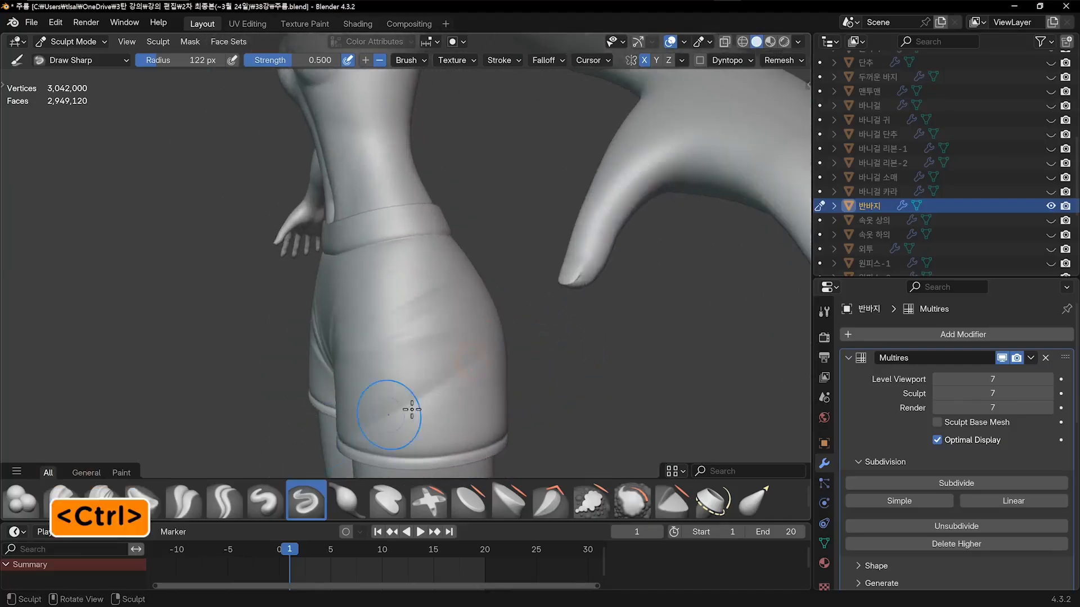
pyautogui.keyDown('ctrl'); pyautogui.moveTo(358, 434); pyautogui.dragTo(486, 353); pyautogui.keyUp('ctrl')
pyautogui.hotkey('ctrl', 'z')
pyautogui.moveTo(433, 366)
pyautogui.mouseDown(button='middle')
pyautogui.moveTo(429, 410)
pyautogui.moveTo(446, 367)
pyautogui.moveTo(477, 373)
pyautogui.moveTo(470, 369)
pyautogui.mouseUp(button='middle')
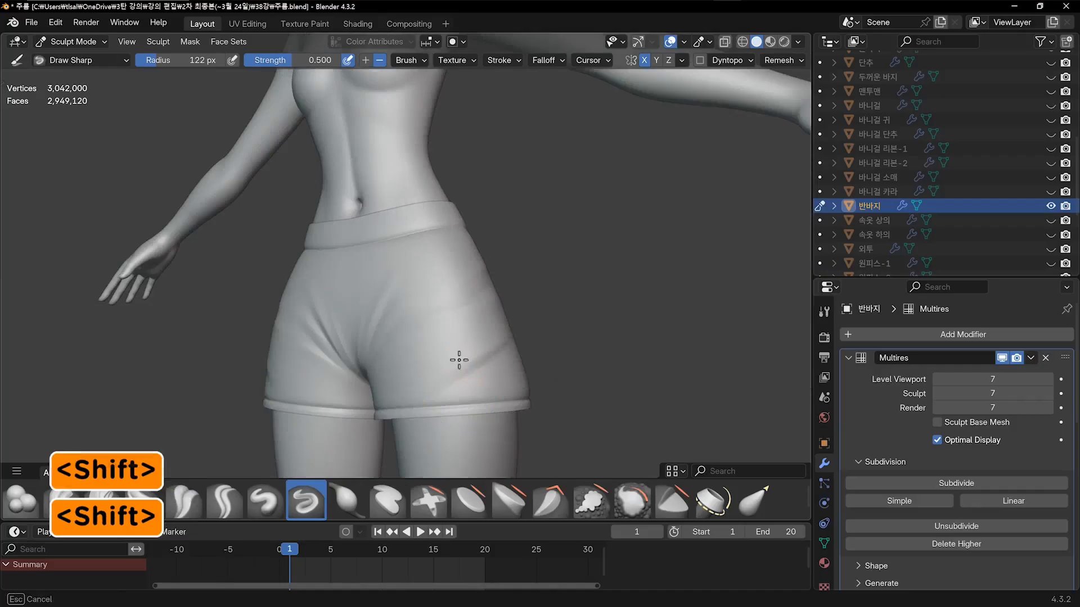
pyautogui.press('KP_1')
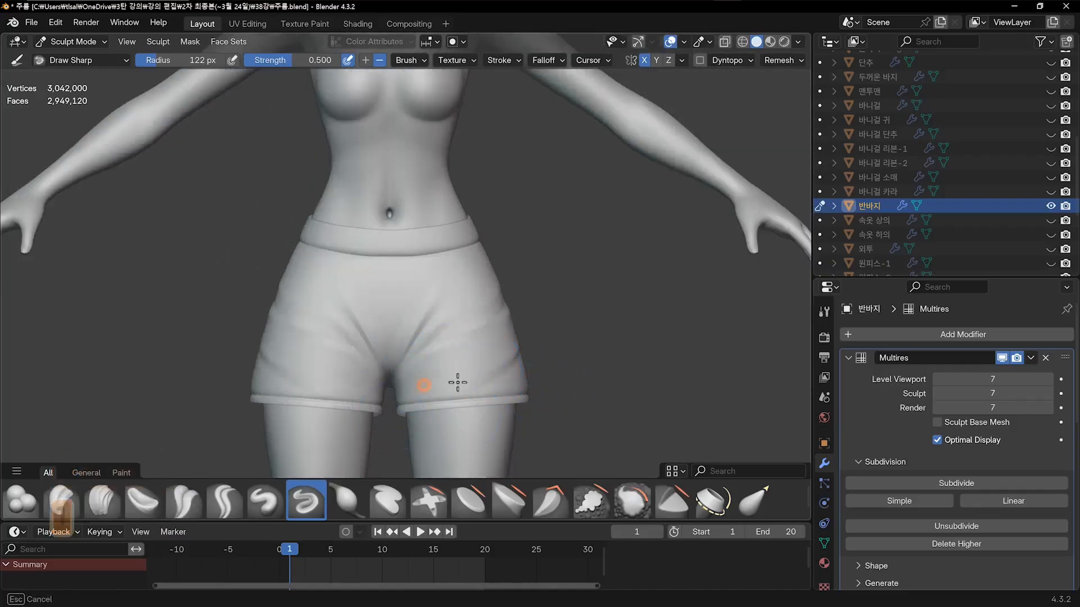
pyautogui.hotkey('ctrl', 'z')
pyautogui.hotkey('ctrl', 'z')
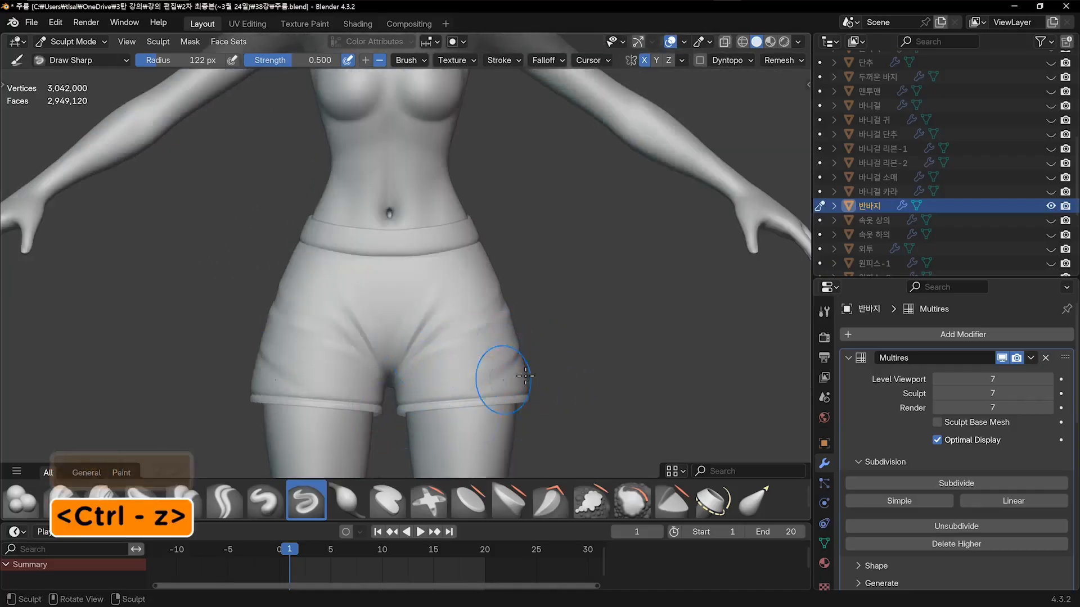
# Reduce the Draw Sharp brush radius to 63 px for detailing the waistband
pyautogui.keyDown('ctrl'); pyautogui.moveTo(501, 380); pyautogui.dragTo(494, 408, button='middle'); pyautogui.keyUp('ctrl')
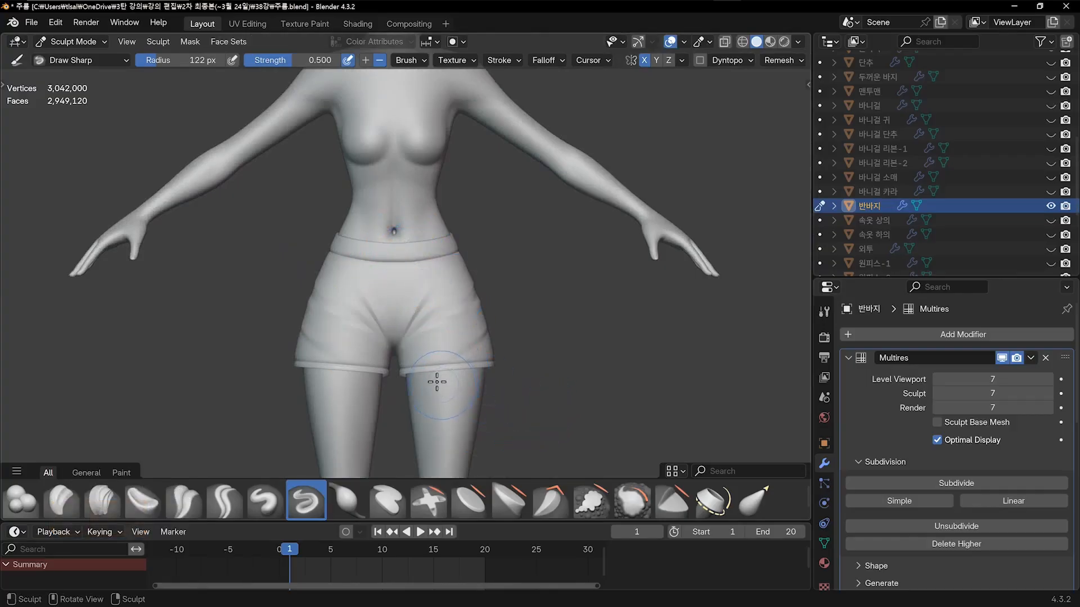
pyautogui.keyDown('ctrl'); pyautogui.moveTo(429, 351); pyautogui.dragTo(405, 260, button='middle'); pyautogui.keyUp('ctrl')
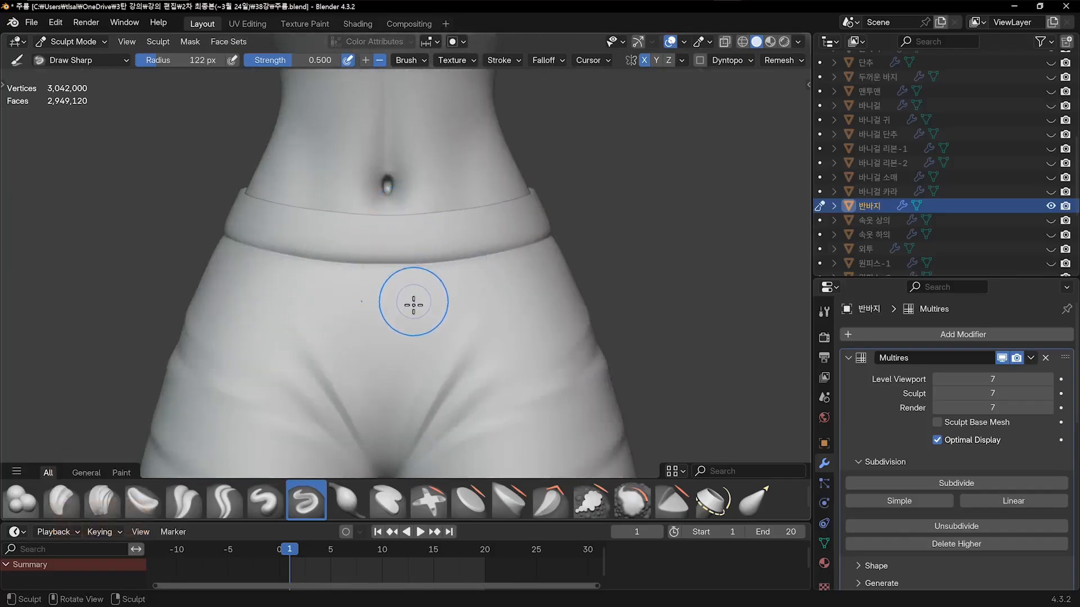
pyautogui.keyDown('ctrl'); pyautogui.keyDown('shift'); pyautogui.moveTo(409, 302); pyautogui.dragTo(403, 309, button='middle'); pyautogui.keyUp('shift'); pyautogui.keyUp('ctrl')
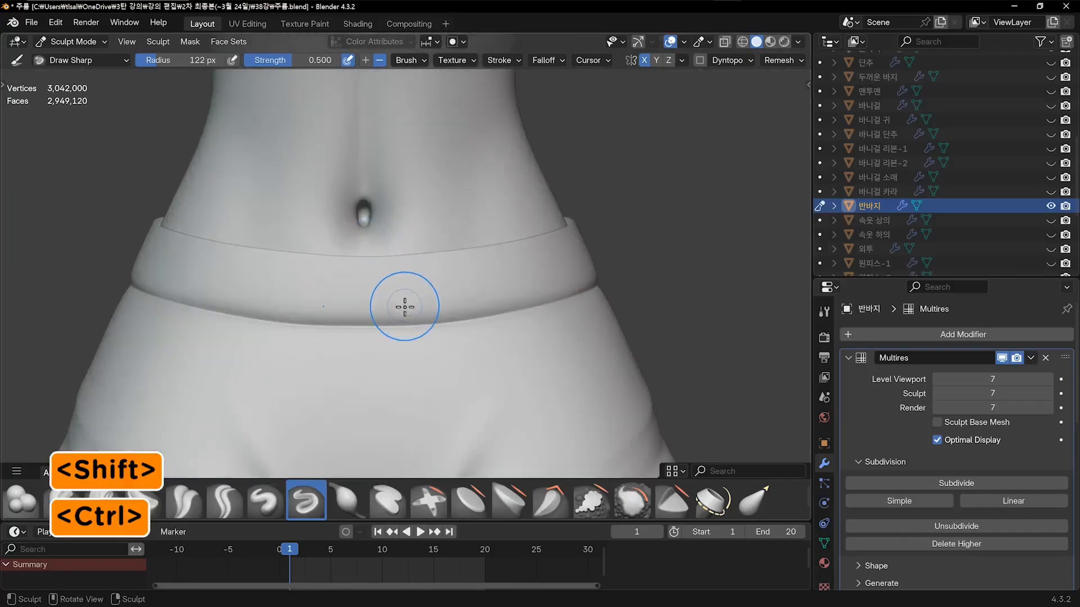
pyautogui.press('[')
pyautogui.press('[')
pyautogui.press('[')
pyautogui.press('[')
pyautogui.press('[')
pyautogui.press('[')
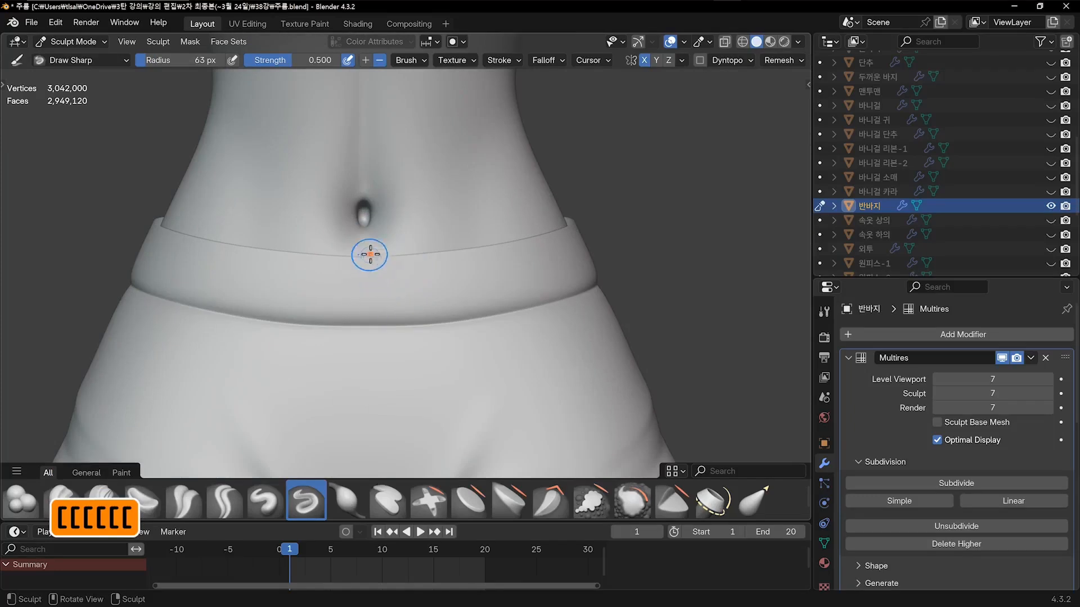
pyautogui.moveTo(370, 255)
pyautogui.mouseDown()
pyautogui.moveTo(369, 325)
pyautogui.moveTo(379, 258)
pyautogui.moveTo(381, 324)
pyautogui.mouseUp()
pyautogui.hotkey('ctrl', 'z')
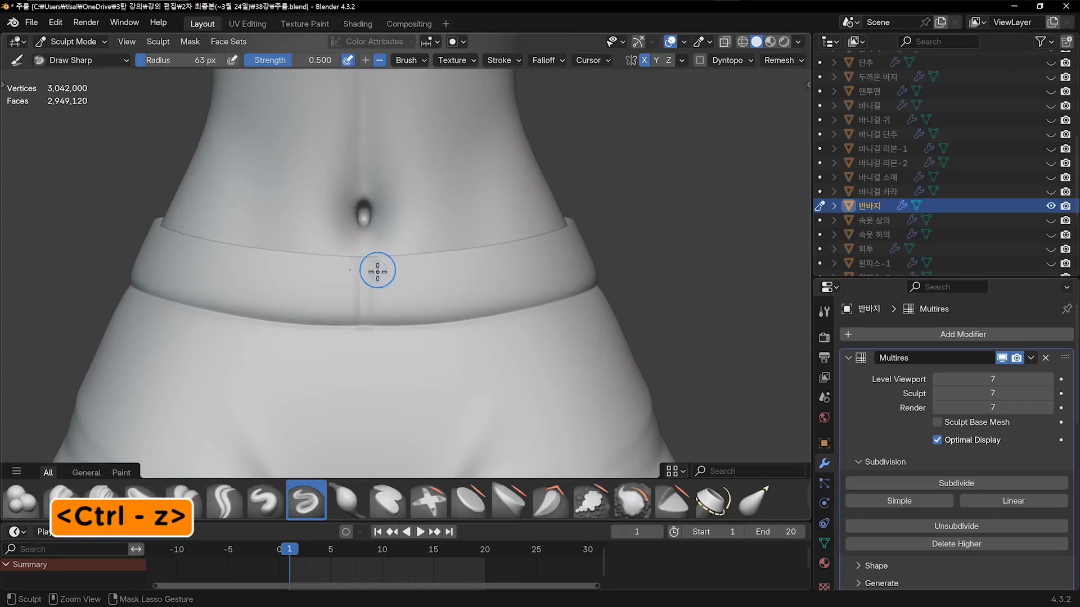
pyautogui.moveTo(373, 256); pyautogui.dragTo(375, 321)
pyautogui.hotkey('ctrl', 'z')
pyautogui.moveTo(374, 257); pyautogui.dragTo(373, 320)
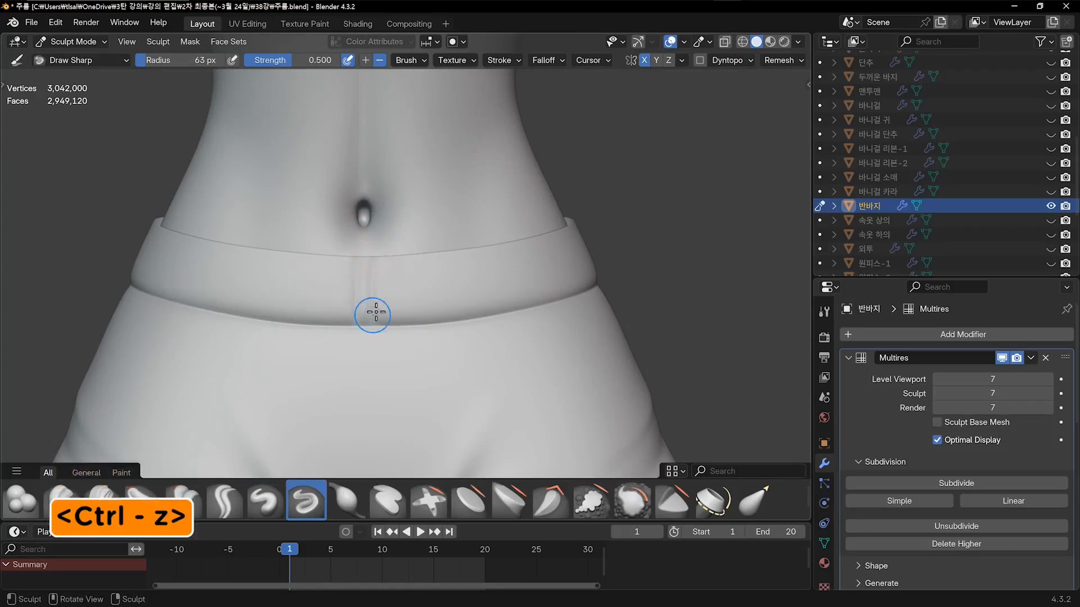
pyautogui.hotkey('ctrl', 'z')
# Carve closely spaced vertical gathers into the front centre of the waistband
pyautogui.moveTo(373, 265)
pyautogui.mouseDown()
pyautogui.moveTo(366, 320)
pyautogui.moveTo(384, 324)
pyautogui.mouseUp()
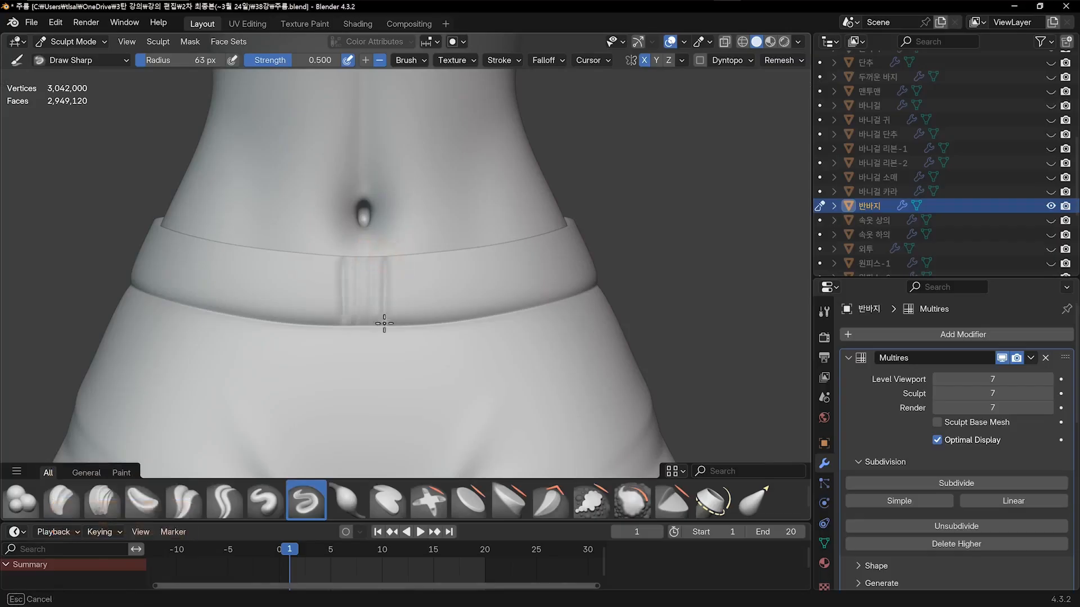
pyautogui.moveTo(411, 257); pyautogui.dragTo(413, 320)
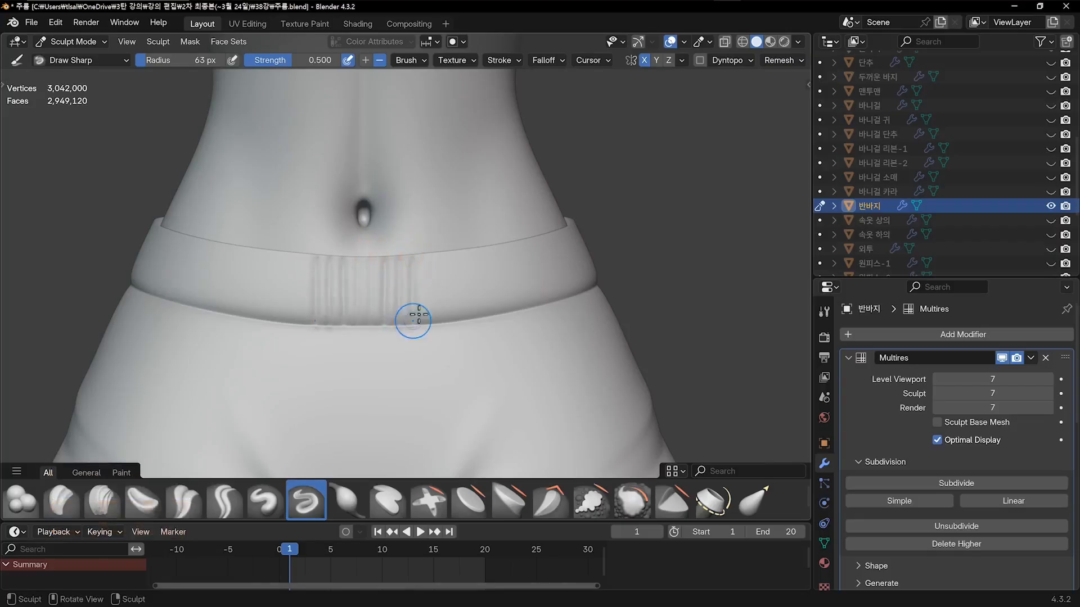
pyautogui.moveTo(438, 273); pyautogui.dragTo(438, 323)
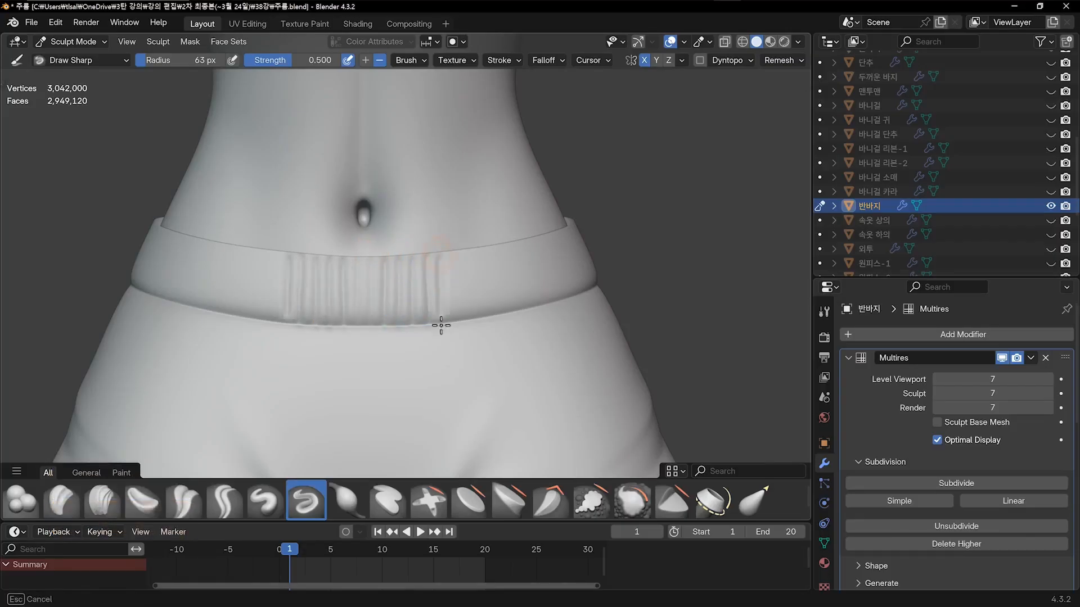
pyautogui.hotkey('ctrl', 'z')
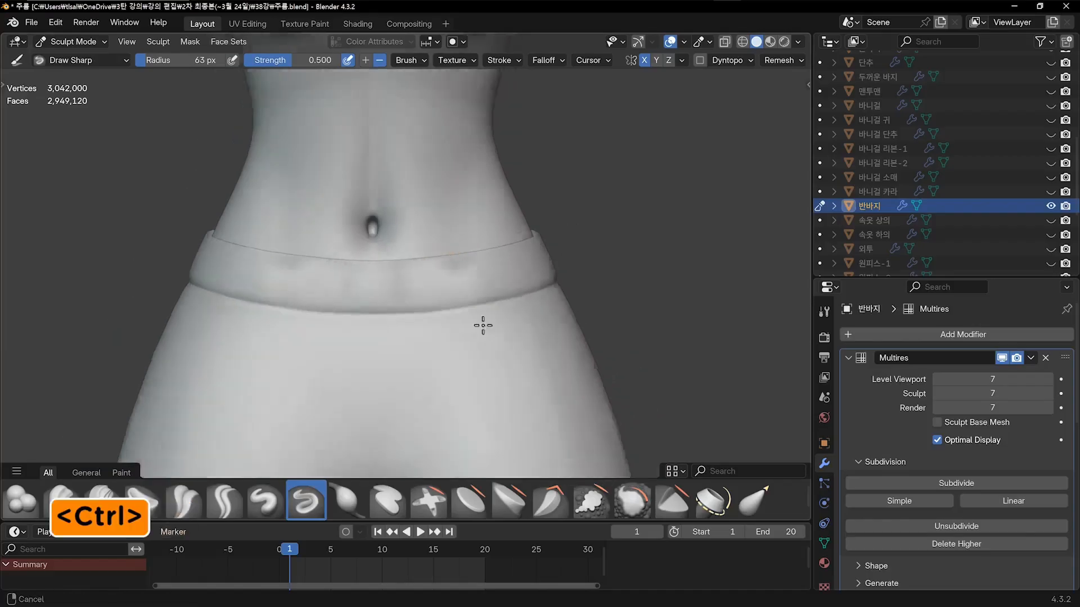
# Continue the vertical waistband gathers from the front centre towards the hip, undoing the misplaced stroke
pyautogui.moveTo(483, 325); pyautogui.dragTo(414, 237, button='middle')
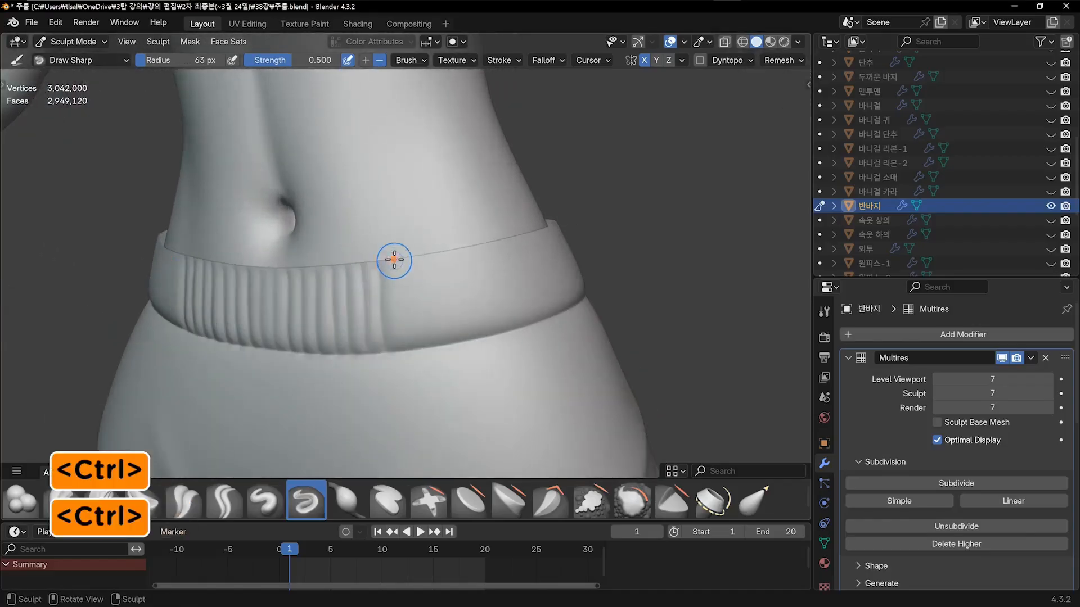
pyautogui.moveTo(400, 345); pyautogui.dragTo(414, 260)
pyautogui.hotkey('ctrl', 'z')
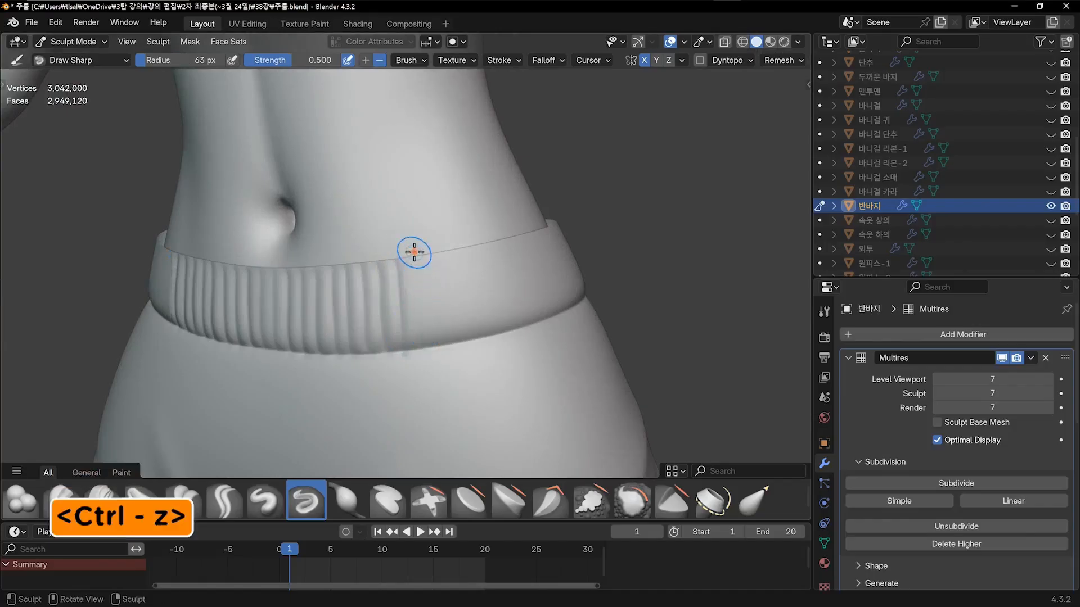
pyautogui.moveTo(467, 311); pyautogui.dragTo(433, 313, button='middle')
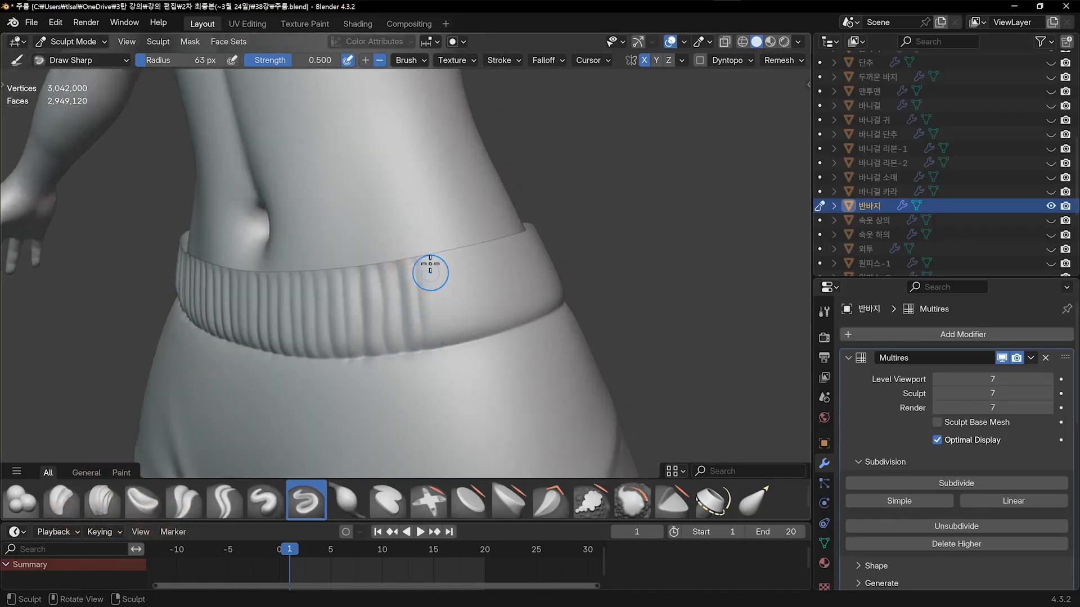
pyautogui.moveTo(444, 246); pyautogui.dragTo(450, 264)
# Carve vertical gathers into the waistband along the side of the waist, undoing the strokes that go astray
pyautogui.moveTo(465, 314); pyautogui.dragTo(383, 292, button='middle')
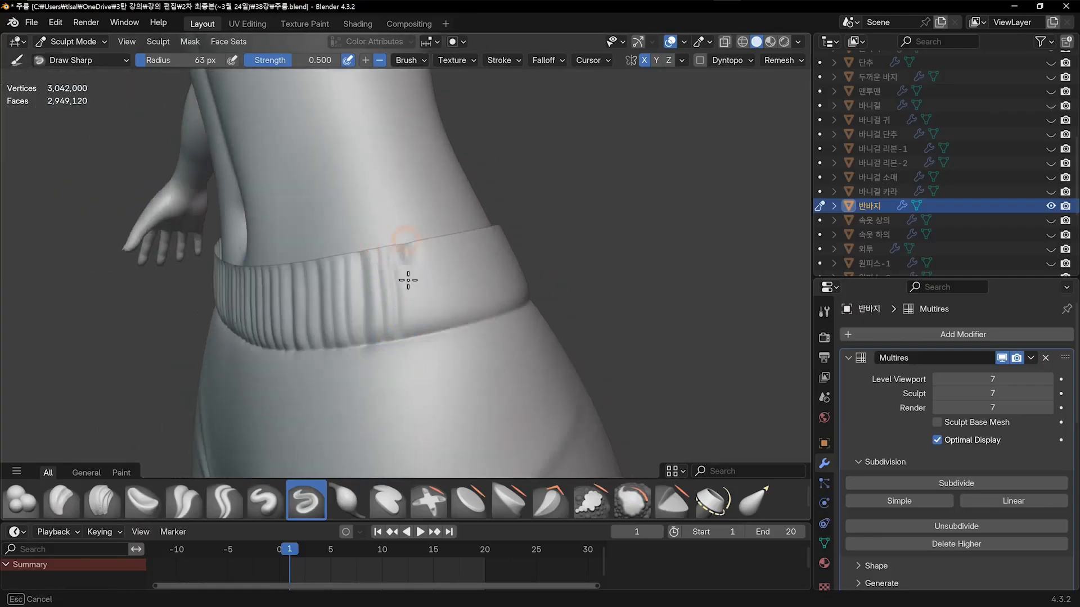
pyautogui.moveTo(433, 330); pyautogui.dragTo(386, 296, button='middle')
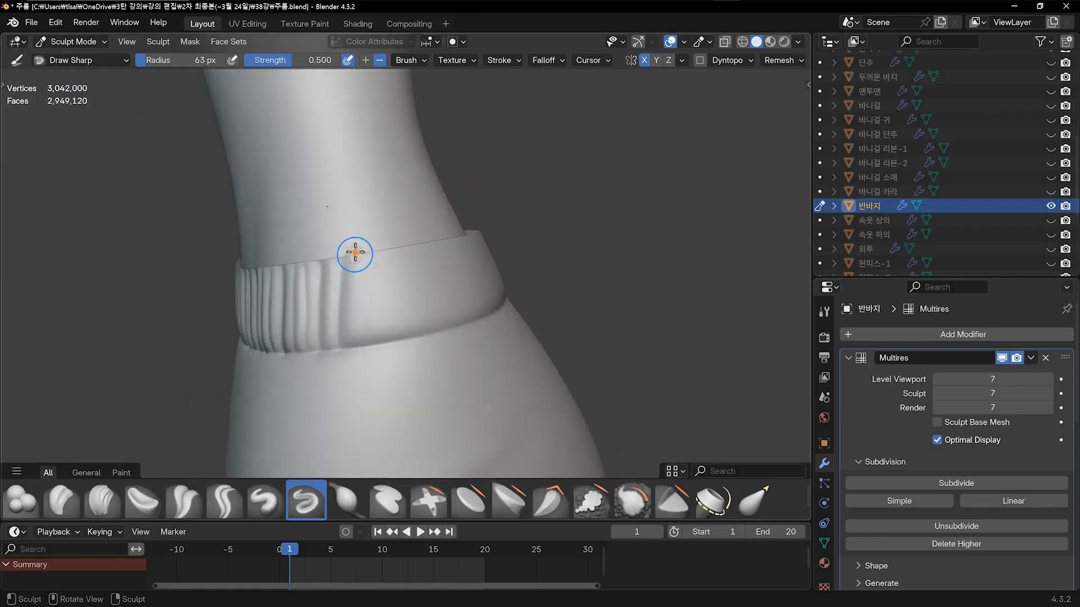
pyautogui.moveTo(355, 253); pyautogui.dragTo(359, 254)
pyautogui.hotkey('ctrl', 'z')
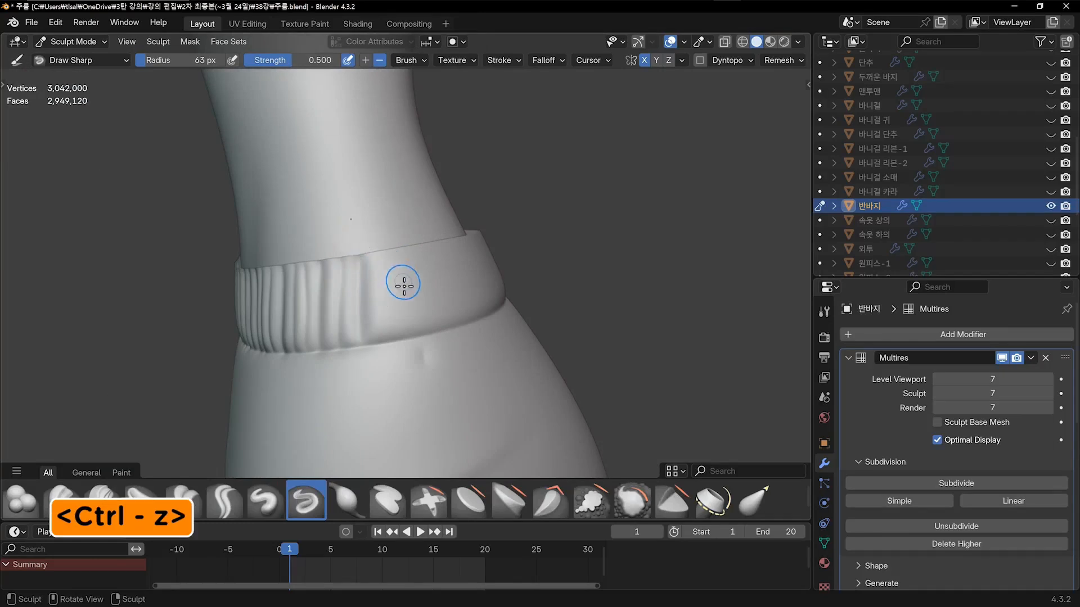
pyautogui.keyDown('ctrl'); pyautogui.moveTo(404, 286); pyautogui.dragTo(375, 274, button='middle'); pyautogui.keyUp('ctrl')
pyautogui.moveTo(374, 236)
pyautogui.mouseDown()
pyautogui.moveTo(371, 354)
pyautogui.moveTo(390, 266)
pyautogui.moveTo(405, 318)
pyautogui.mouseUp()
pyautogui.hotkey('ctrl', 'z')
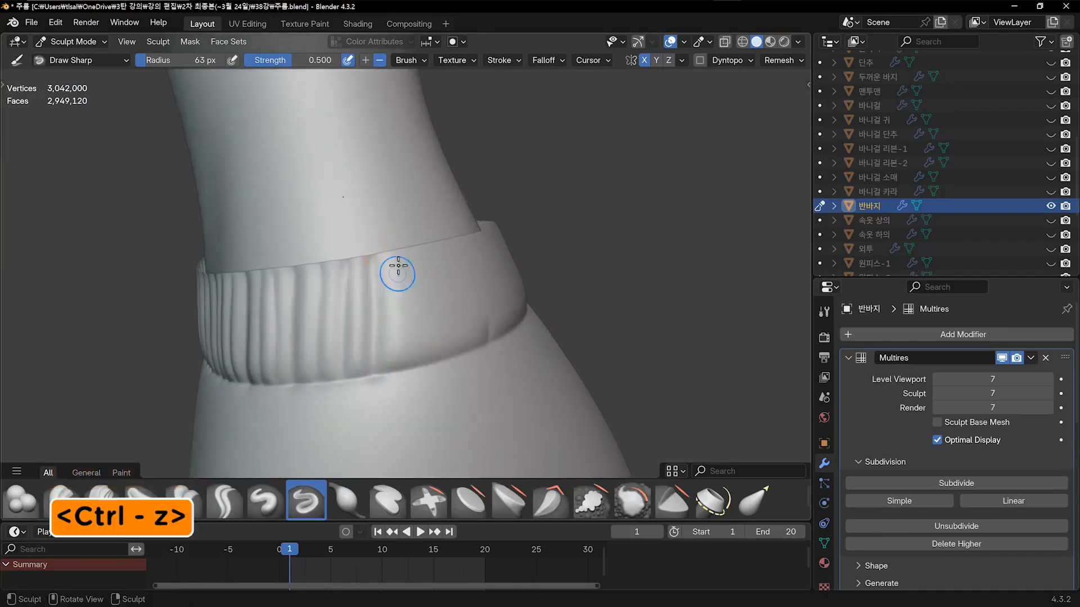
# Extend the waistband gathers past the hip onto the start of the back
pyautogui.moveTo(401, 253); pyautogui.dragTo(409, 368)
pyautogui.keyDown('ctrl'); pyautogui.moveTo(410, 369); pyautogui.dragTo(409, 383, button='middle'); pyautogui.keyUp('ctrl')
pyautogui.moveTo(409, 383); pyautogui.dragTo(362, 289, button='middle')
pyautogui.moveTo(352, 233)
pyautogui.mouseDown()
pyautogui.moveTo(357, 360)
pyautogui.moveTo(370, 348)
pyautogui.mouseUp()
pyautogui.moveTo(393, 310); pyautogui.dragTo(330, 294, button='middle')
pyautogui.moveTo(318, 237); pyautogui.dragTo(318, 350)
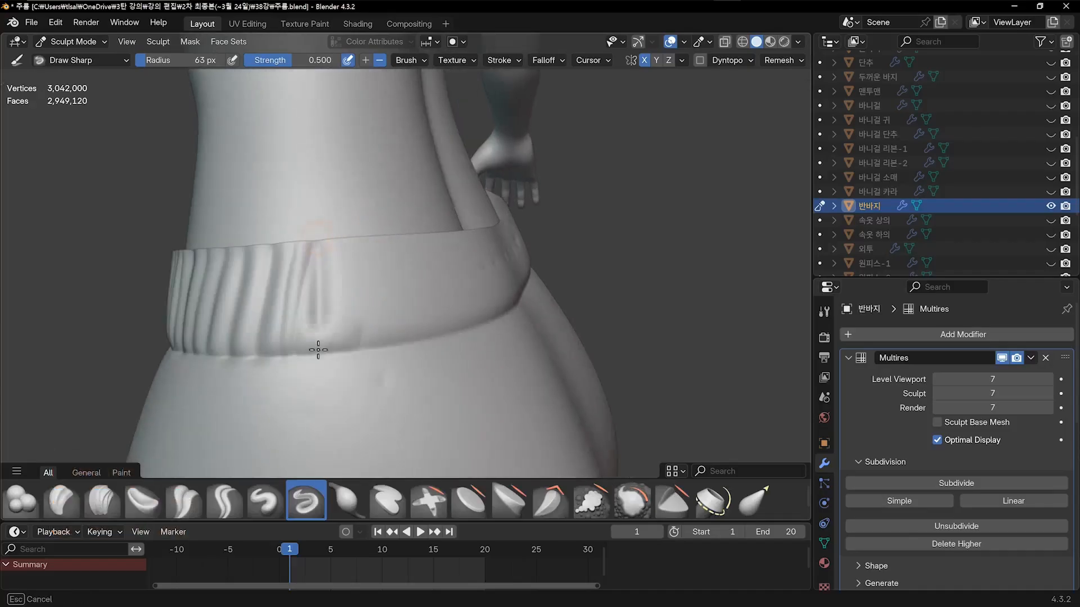
# Carve more vertical gathers into the outer back section of the waistband, undoing the faulty strokes
pyautogui.moveTo(369, 291); pyautogui.dragTo(305, 292, button='middle')
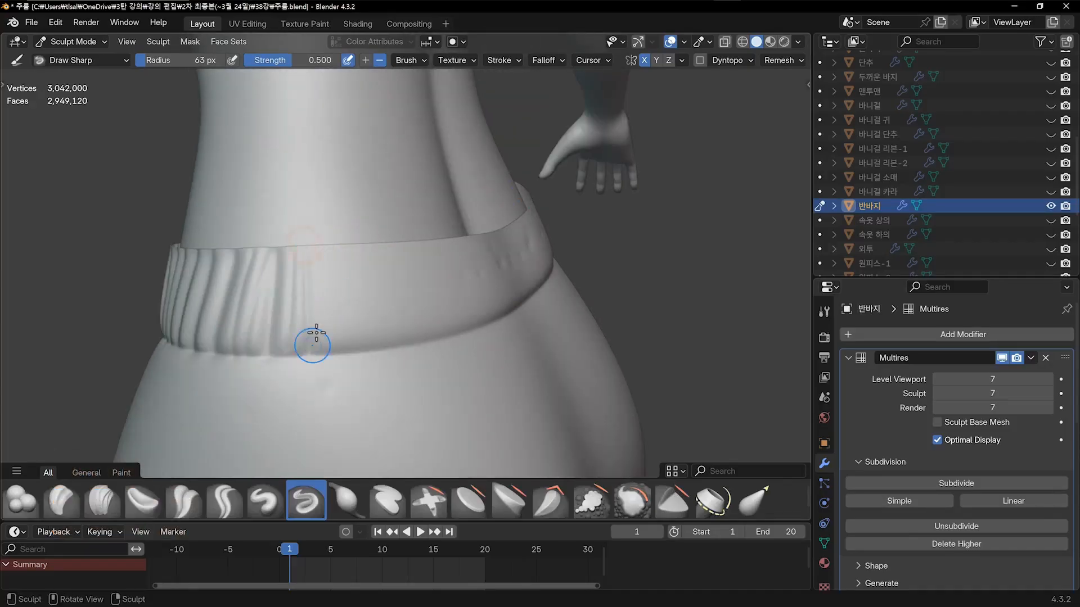
pyautogui.moveTo(323, 307); pyautogui.dragTo(324, 356)
pyautogui.moveTo(346, 241); pyautogui.dragTo(345, 291)
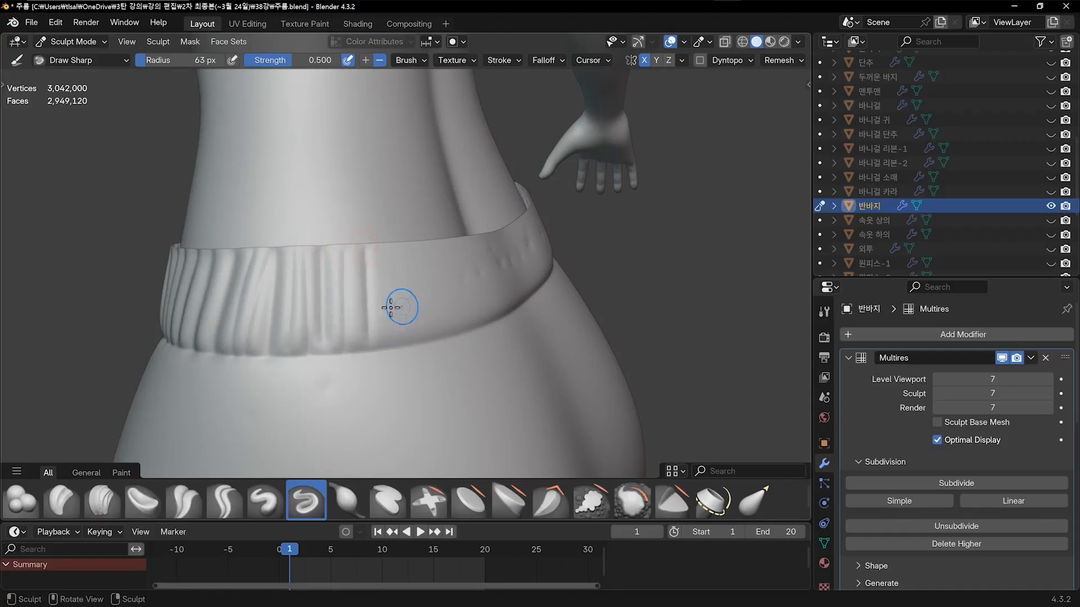
pyautogui.moveTo(391, 307); pyautogui.dragTo(310, 268, button='middle')
pyautogui.hotkey('ctrl', 'z')
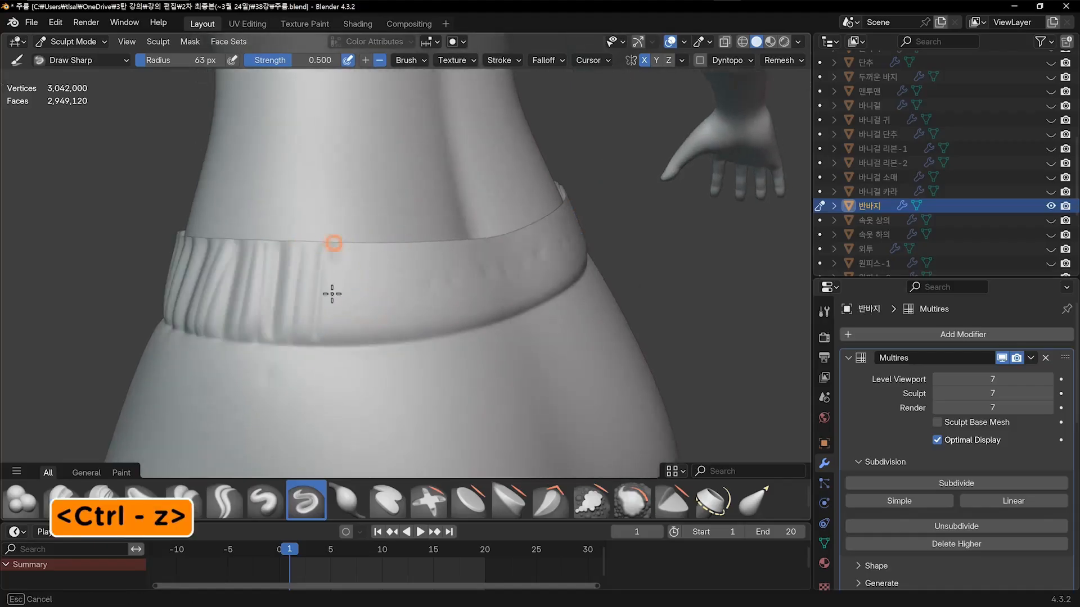
pyautogui.hotkey('ctrl', 'z')
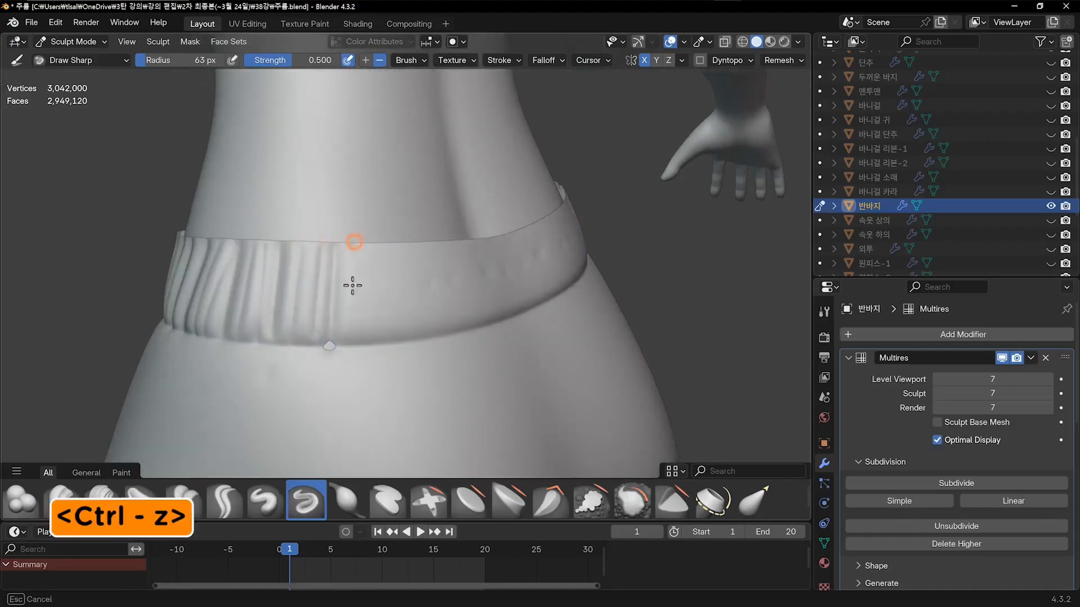
# Carve vertical gathers across the rest of the back waistband up to the centre back, undoing the misplaced stroke
pyautogui.moveTo(403, 302); pyautogui.dragTo(339, 260, button='middle')
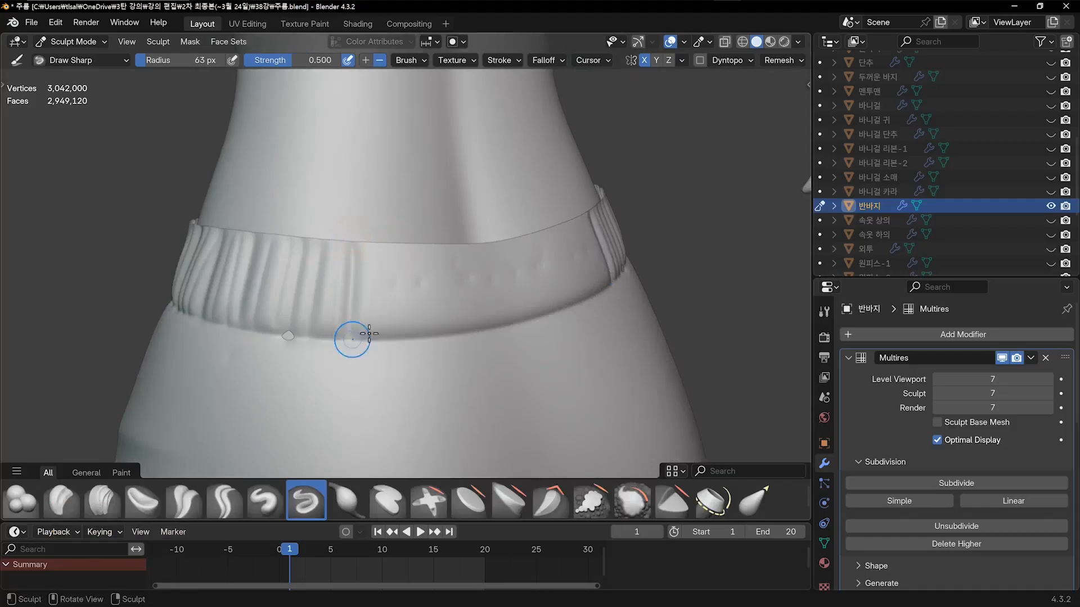
pyautogui.moveTo(346, 232); pyautogui.dragTo(331, 341)
pyautogui.moveTo(357, 281); pyautogui.dragTo(356, 333)
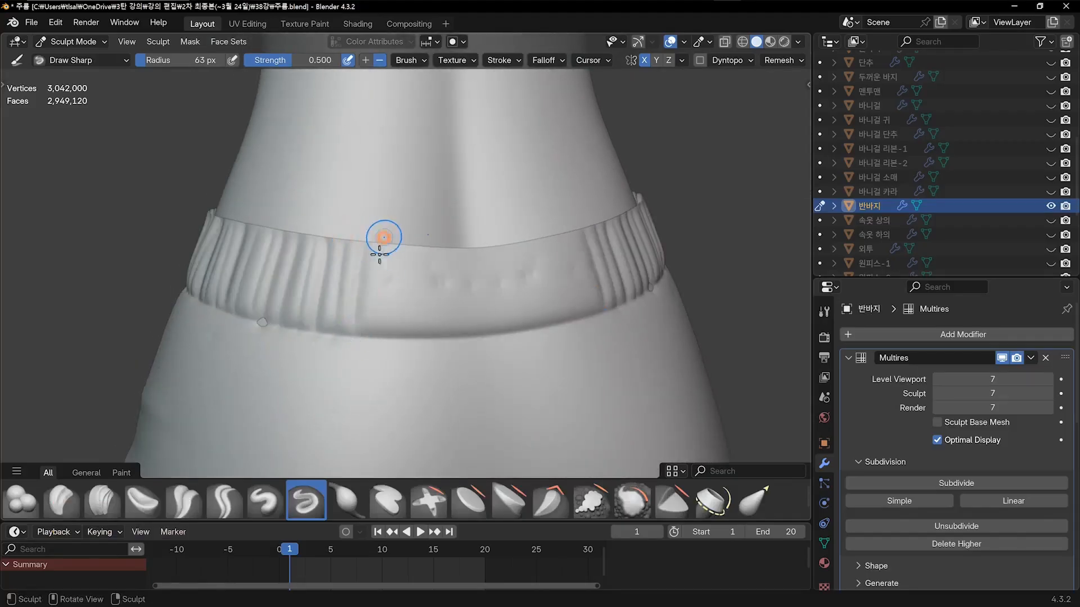
pyautogui.moveTo(384, 239)
pyautogui.mouseDown()
pyautogui.moveTo(371, 339)
pyautogui.moveTo(390, 337)
pyautogui.mouseUp()
pyautogui.moveTo(415, 253)
pyautogui.mouseDown()
pyautogui.moveTo(409, 340)
pyautogui.moveTo(426, 342)
pyautogui.mouseUp()
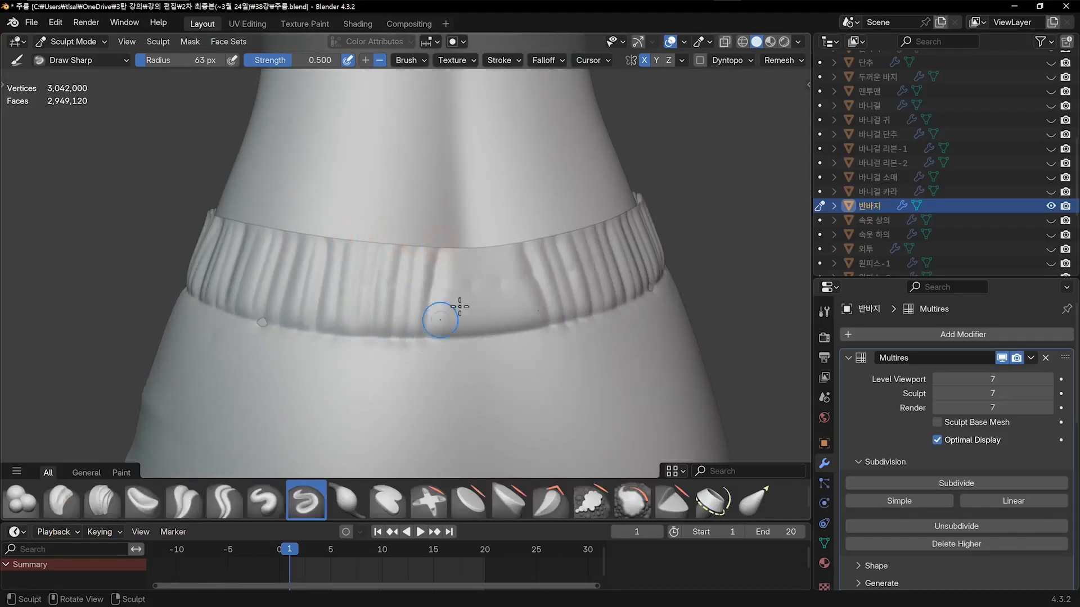
pyautogui.moveTo(459, 305); pyautogui.dragTo(448, 283, button='middle')
pyautogui.moveTo(422, 248)
pyautogui.mouseDown()
pyautogui.moveTo(411, 346)
pyautogui.moveTo(426, 344)
pyautogui.mouseUp()
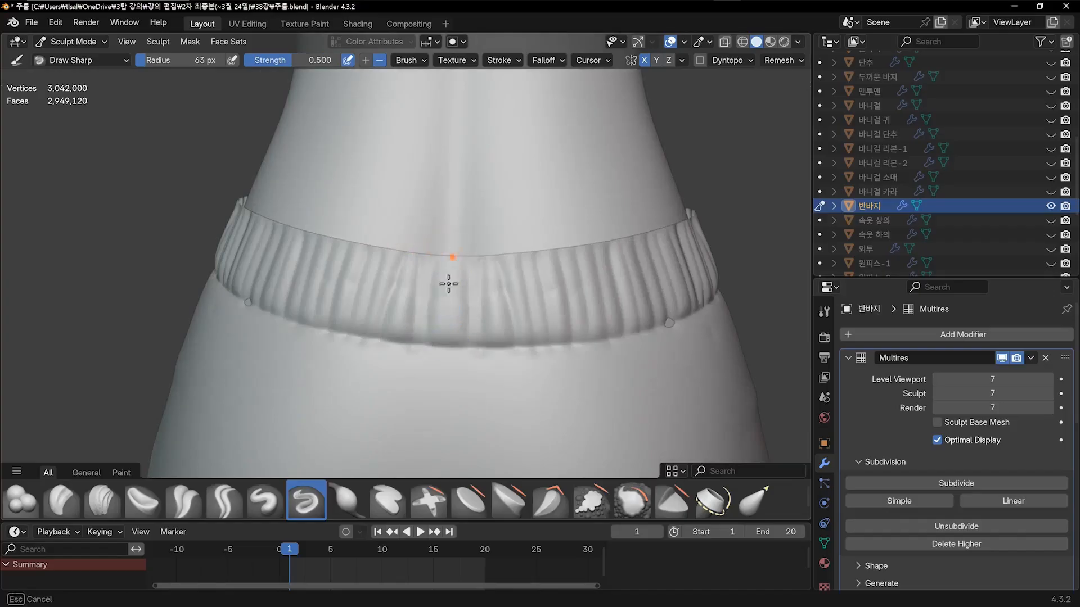
pyautogui.hotkey('ctrl', 'z')
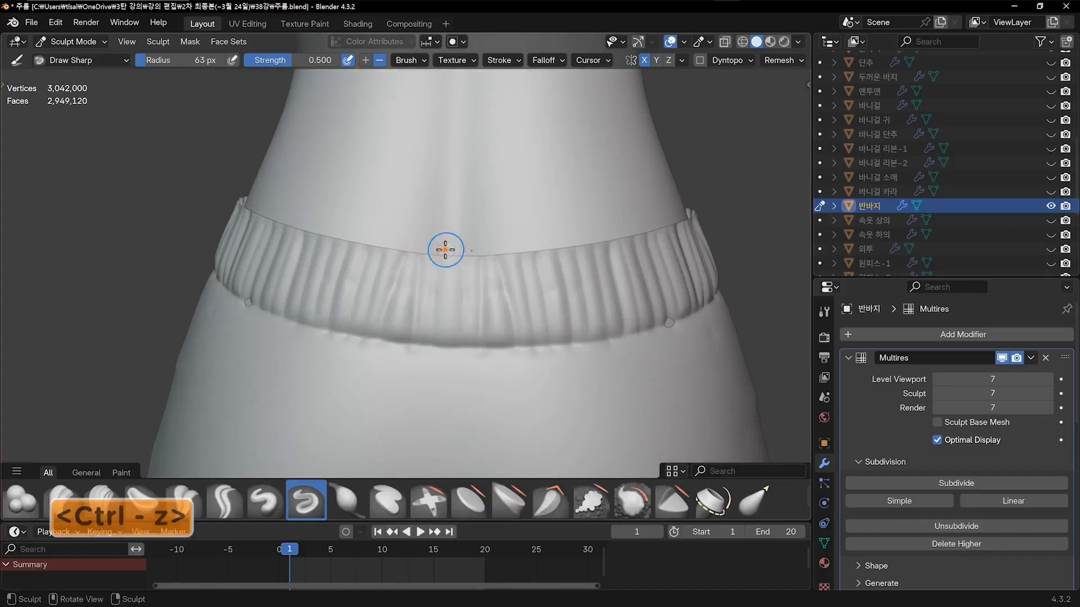
# Smooth the shorts' surface just below the waistband all the way around the waist, from front to back
pyautogui.moveTo(482, 289)
pyautogui.keyDown('ctrl'); pyautogui.mouseDown(button='middle')
pyautogui.moveTo(489, 337)
pyautogui.moveTo(419, 365)
pyautogui.moveTo(538, 350)
pyautogui.moveTo(471, 337)
pyautogui.moveTo(494, 285)
pyautogui.mouseUp(button='middle'); pyautogui.keyUp('ctrl')
pyautogui.moveTo(333, 342)
pyautogui.keyDown('shift'); pyautogui.mouseDown()
pyautogui.moveTo(477, 326)
pyautogui.moveTo(525, 308)
pyautogui.moveTo(621, 347)
pyautogui.mouseUp(); pyautogui.keyUp('shift')
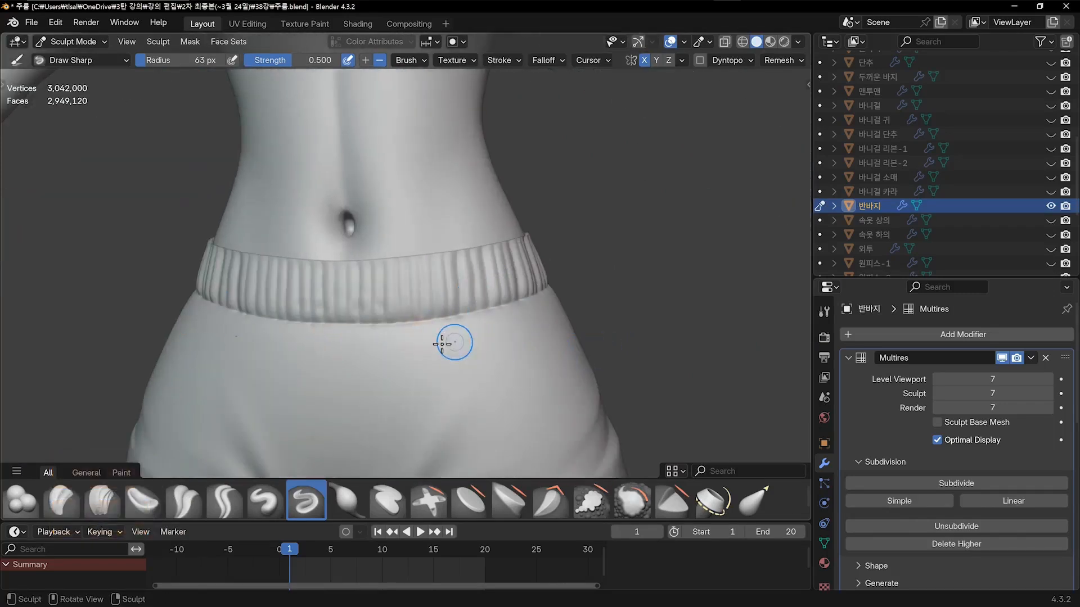
pyautogui.moveTo(446, 342); pyautogui.dragTo(344, 359, button='middle')
pyautogui.keyDown('shift'); pyautogui.moveTo(344, 359); pyautogui.dragTo(451, 346); pyautogui.keyUp('shift')
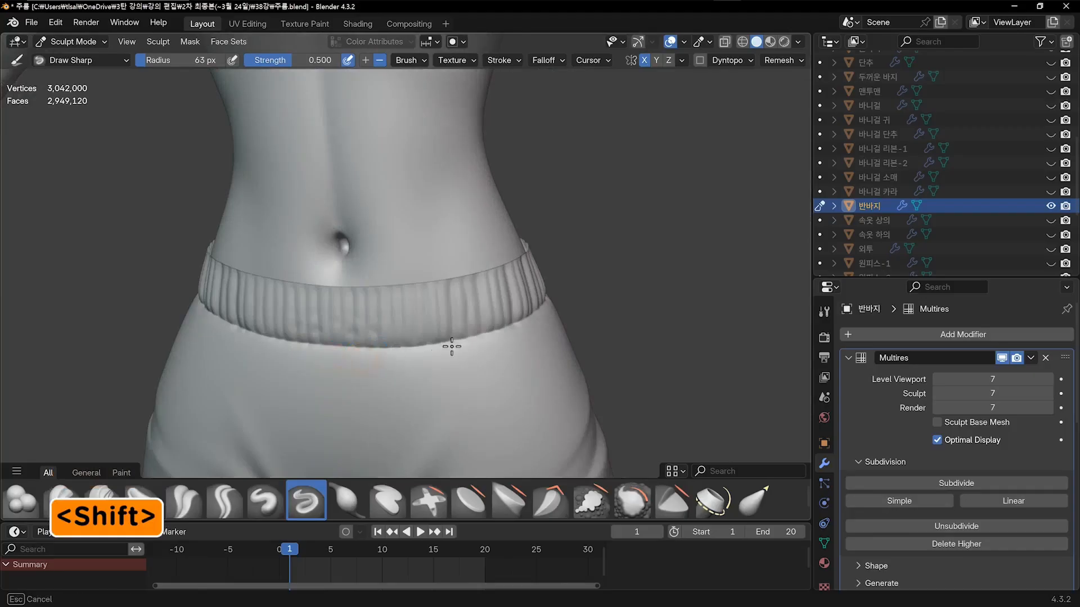
pyautogui.moveTo(511, 354); pyautogui.dragTo(375, 339, button='middle')
pyautogui.keyDown('shift'); pyautogui.moveTo(375, 338); pyautogui.dragTo(505, 311); pyautogui.keyUp('shift')
pyautogui.moveTo(505, 315)
pyautogui.mouseDown(button='middle')
pyautogui.moveTo(398, 325)
pyautogui.moveTo(315, 311)
pyautogui.mouseUp(button='middle')
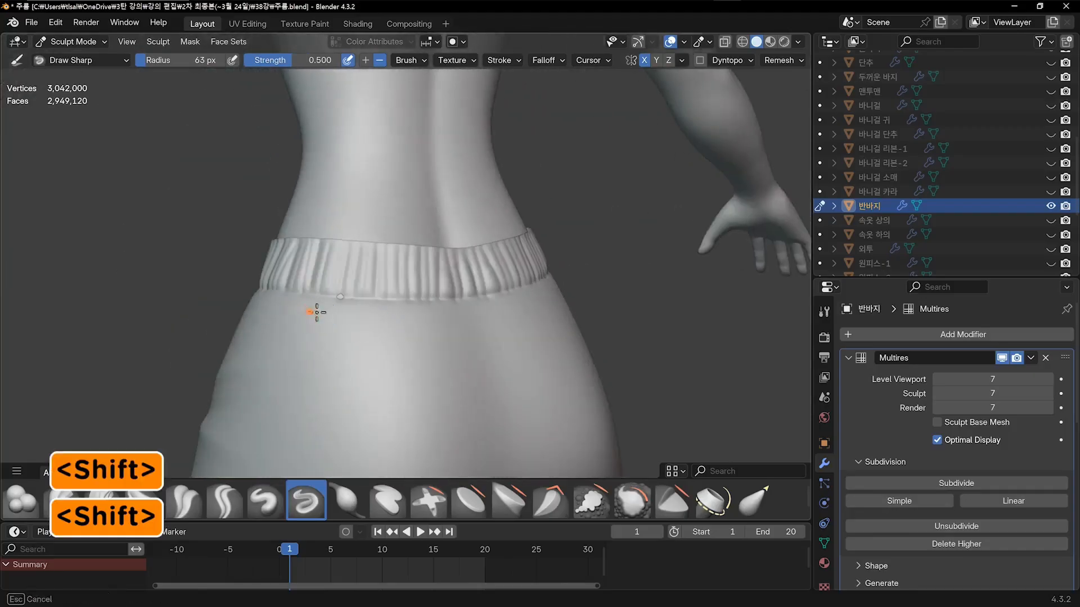
pyautogui.keyDown('shift'); pyautogui.moveTo(320, 309); pyautogui.dragTo(504, 302); pyautogui.keyUp('shift')
pyautogui.keyDown('ctrl'); pyautogui.moveTo(419, 322); pyautogui.dragTo(624, 339, button='middle'); pyautogui.keyUp('ctrl')
# View the sculpted shorts from the front, switch to Object Mode and select the shorts
pyautogui.press('1')
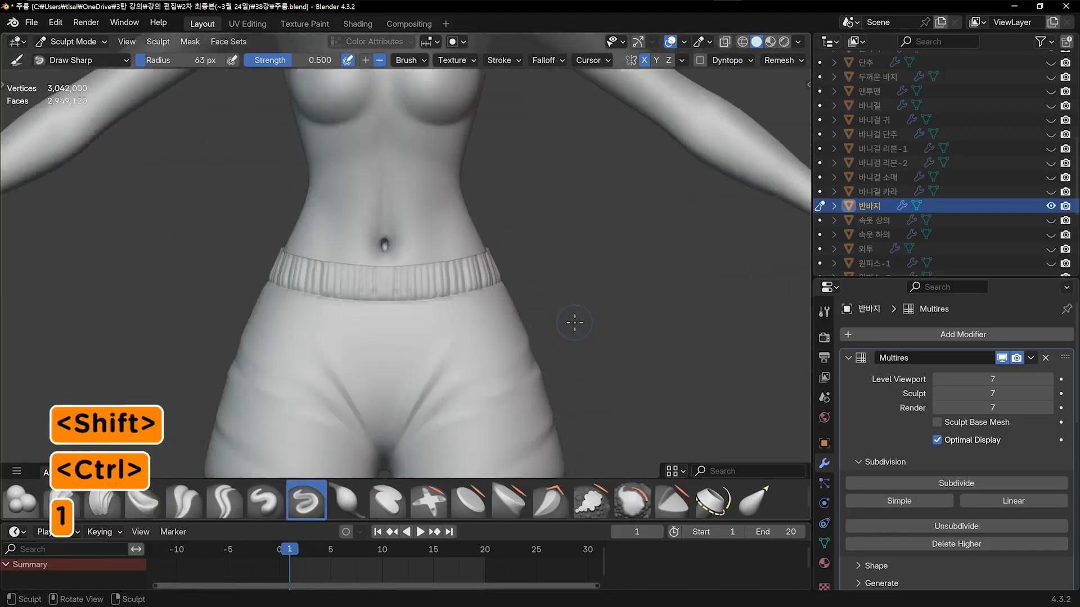
pyautogui.keyDown('ctrl'); pyautogui.moveTo(548, 329); pyautogui.dragTo(523, 379, button='middle'); pyautogui.keyUp('ctrl')
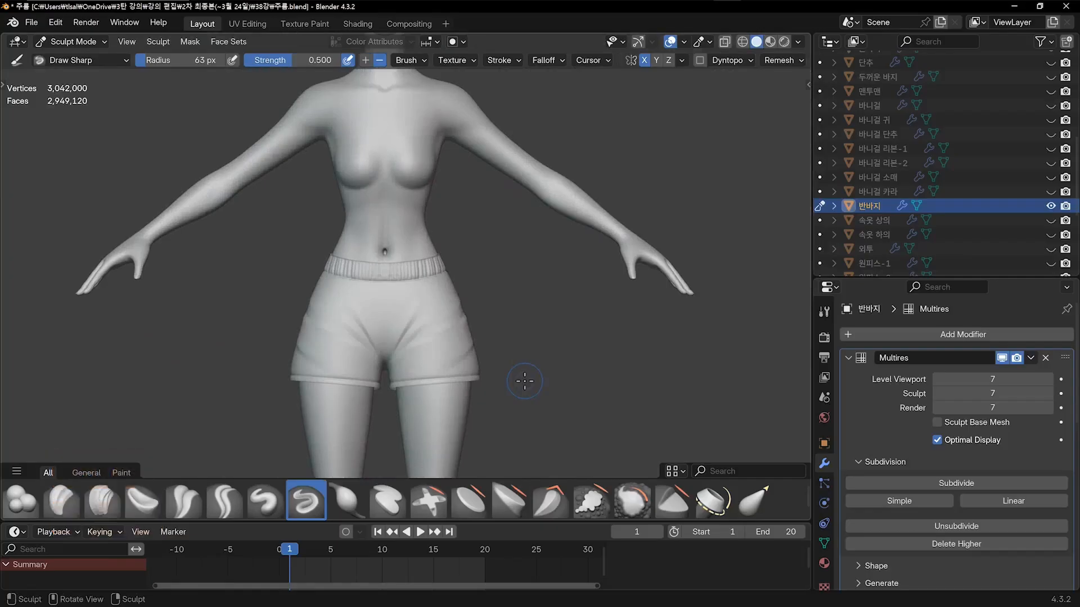
pyautogui.hotkey('ctrl', 'Tab')
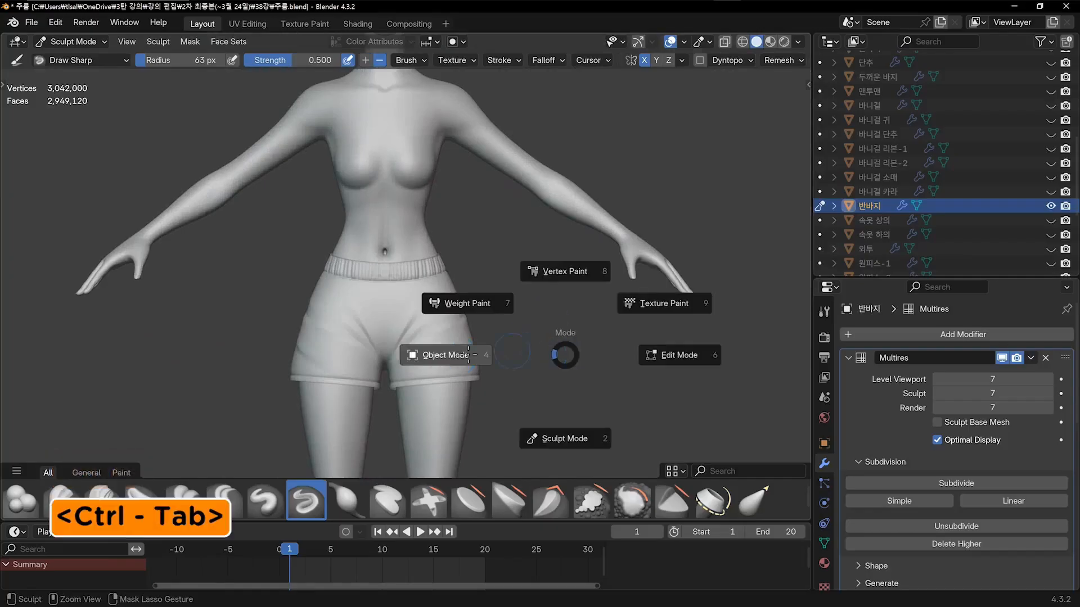
pyautogui.click(518, 359)
pyautogui.click(504, 406)
pyautogui.keyDown('shift'); pyautogui.moveTo(507, 405); pyautogui.dragTo(520, 390, button='middle'); pyautogui.keyUp('shift')
pyautogui.keyDown('ctrl'); pyautogui.moveTo(520, 390); pyautogui.dragTo(535, 359, button='middle'); pyautogui.keyUp('ctrl')
pyautogui.click(486, 300)
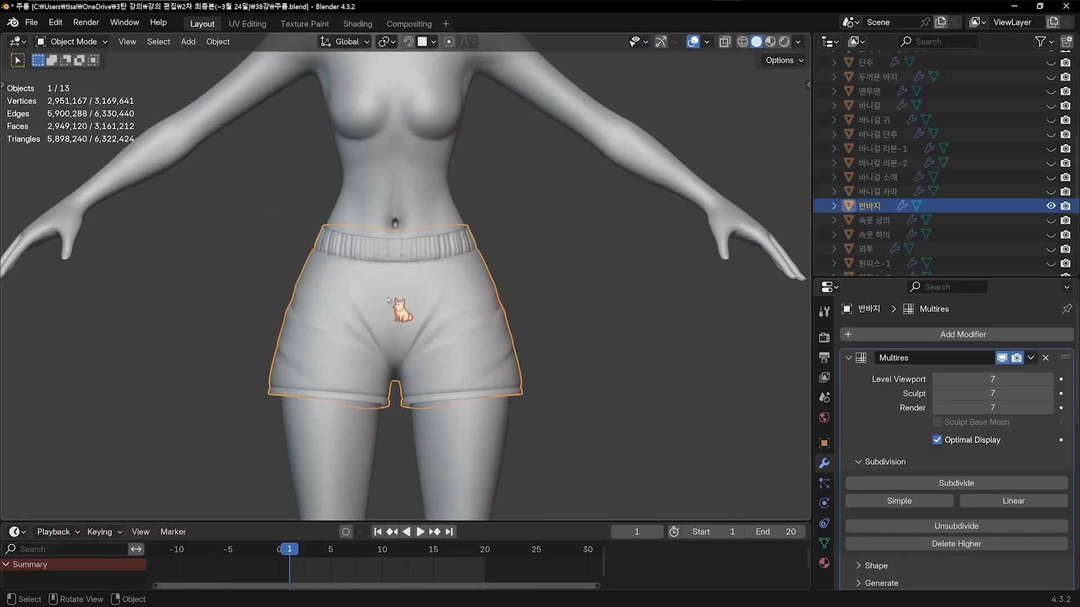
# Create a new material for the shorts in the Shading workspace and add an Image Texture node to it
pyautogui.click(358, 23)
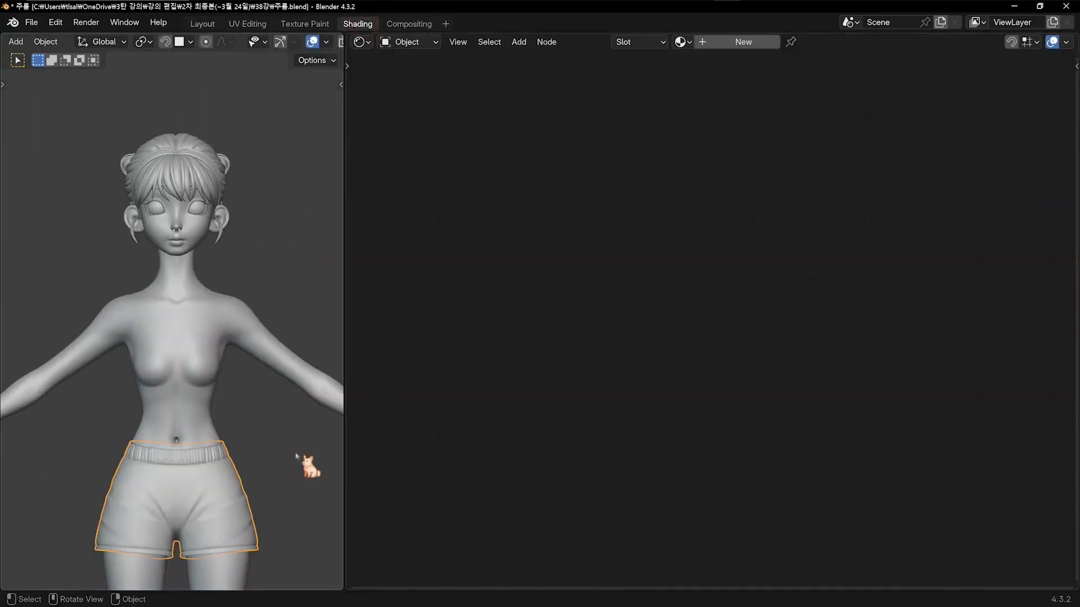
pyautogui.click(738, 39)
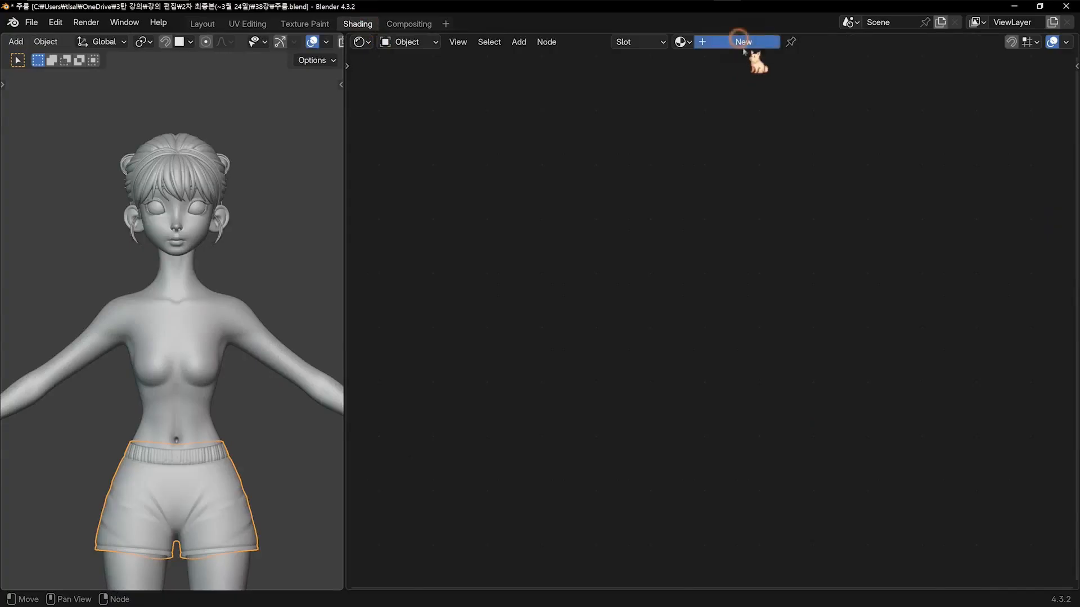
pyautogui.hotkey('shift', 'a')
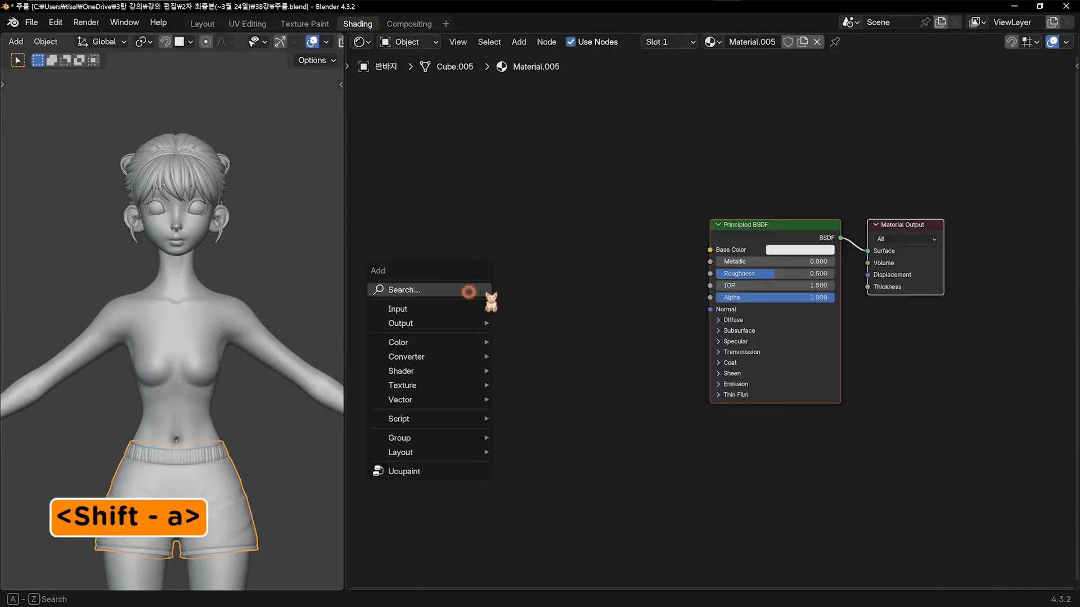
pyautogui.click(483, 290)
pyautogui.click(563, 332)
pyautogui.click(384, 264)
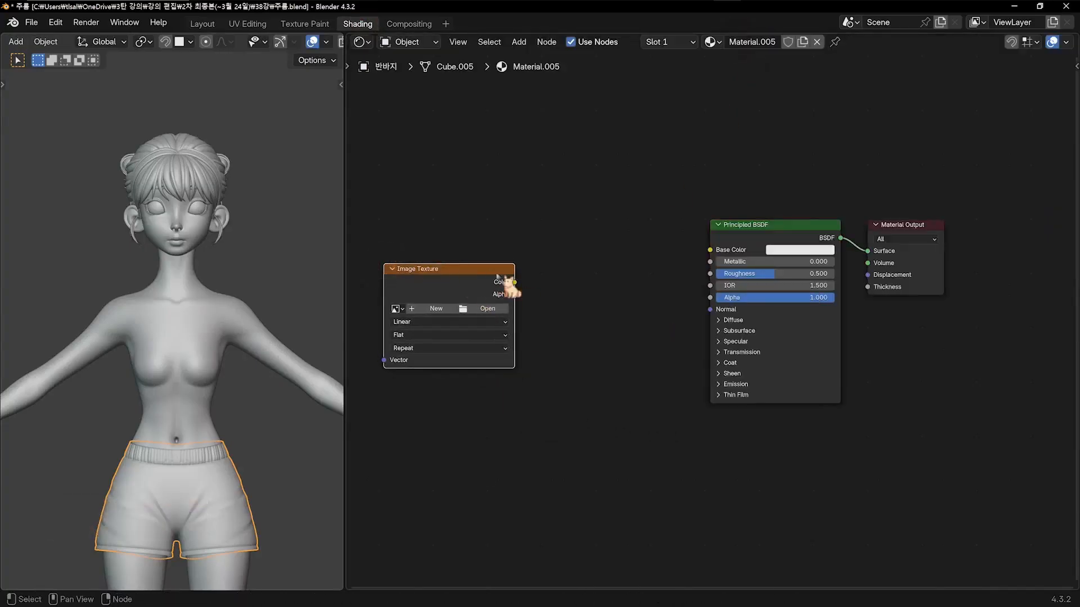
# Add a Normal Map node, feeding it from the image's Color output and linking its Normal output to the Principled BSDF's Normal input
pyautogui.hotkey('shift', 'a')
pyautogui.click(614, 316)
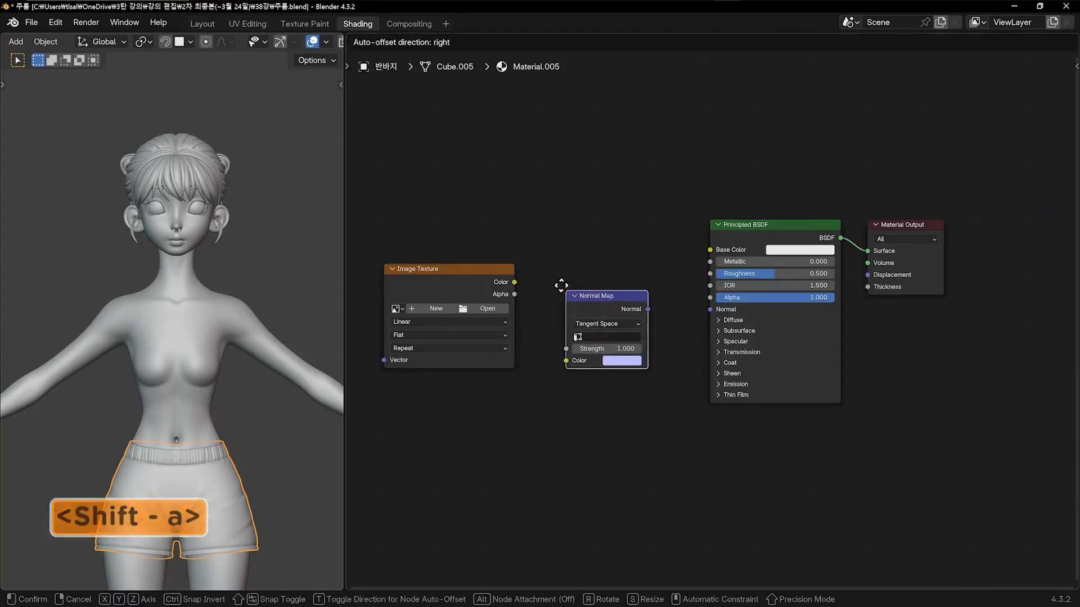
pyautogui.click(544, 267)
pyautogui.moveTo(514, 282); pyautogui.dragTo(550, 341)
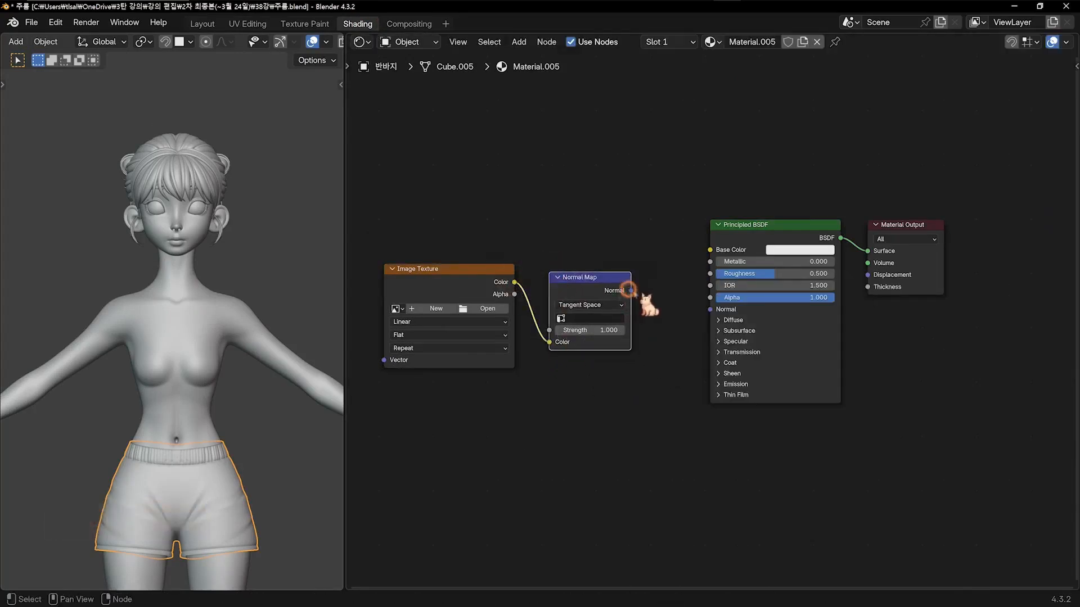
pyautogui.moveTo(630, 290); pyautogui.dragTo(710, 310)
# Create a 2000 × 2000 px image named normal3 in the texture node and set its color space to Non-Color
pyautogui.click(436, 308)
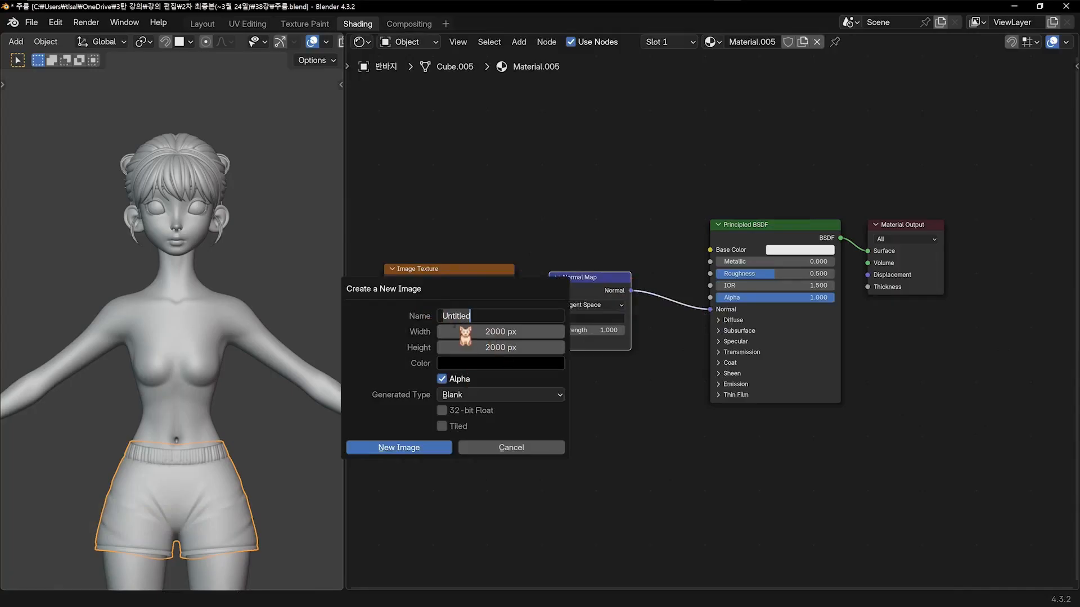
pyautogui.write('normal3')
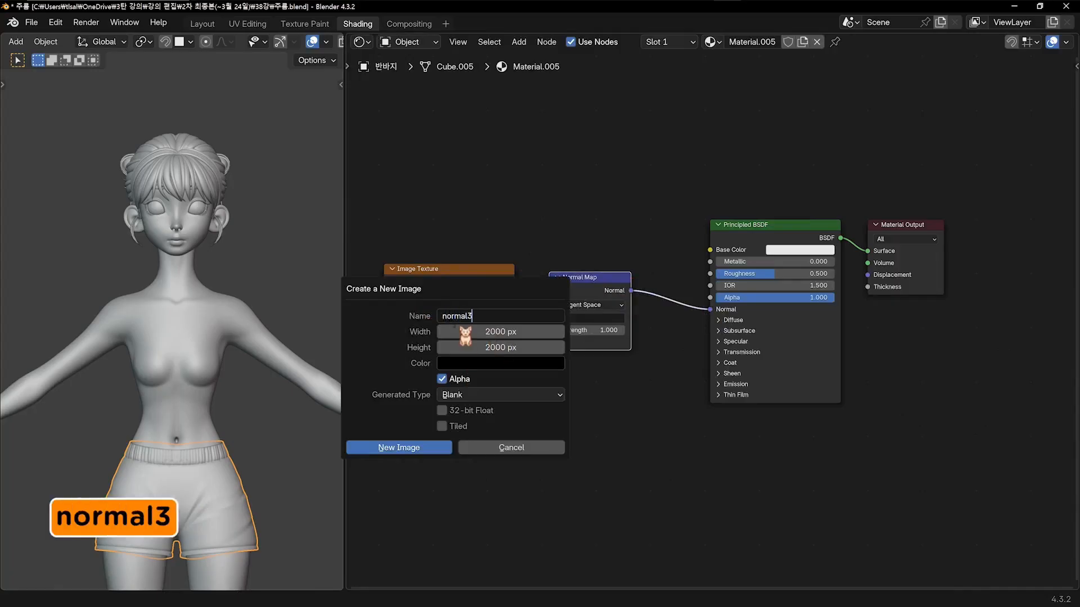
pyautogui.click(419, 448)
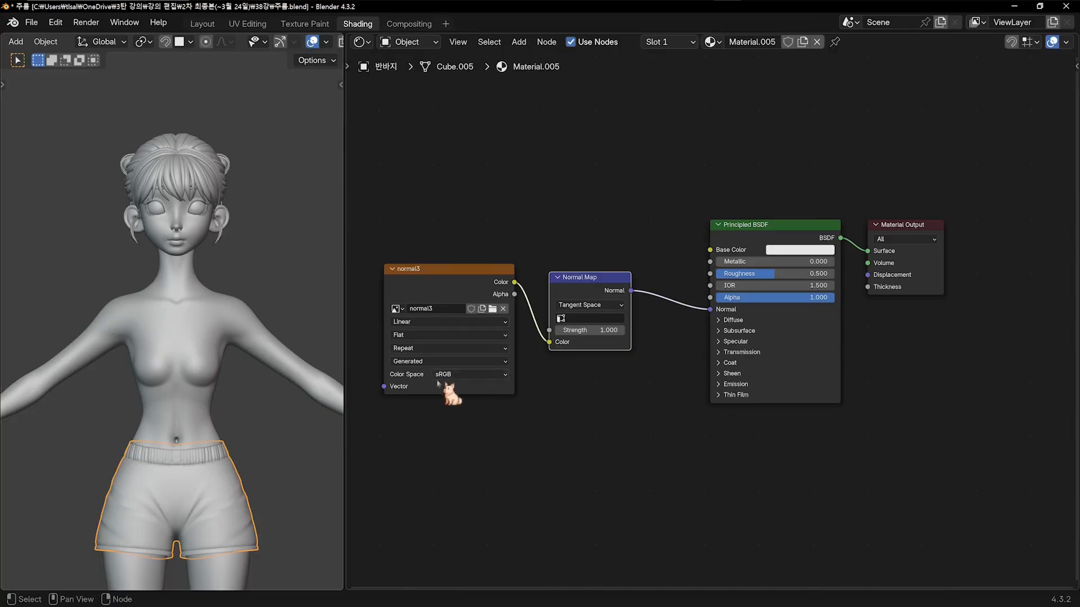
pyautogui.click(475, 374)
pyautogui.click(552, 457)
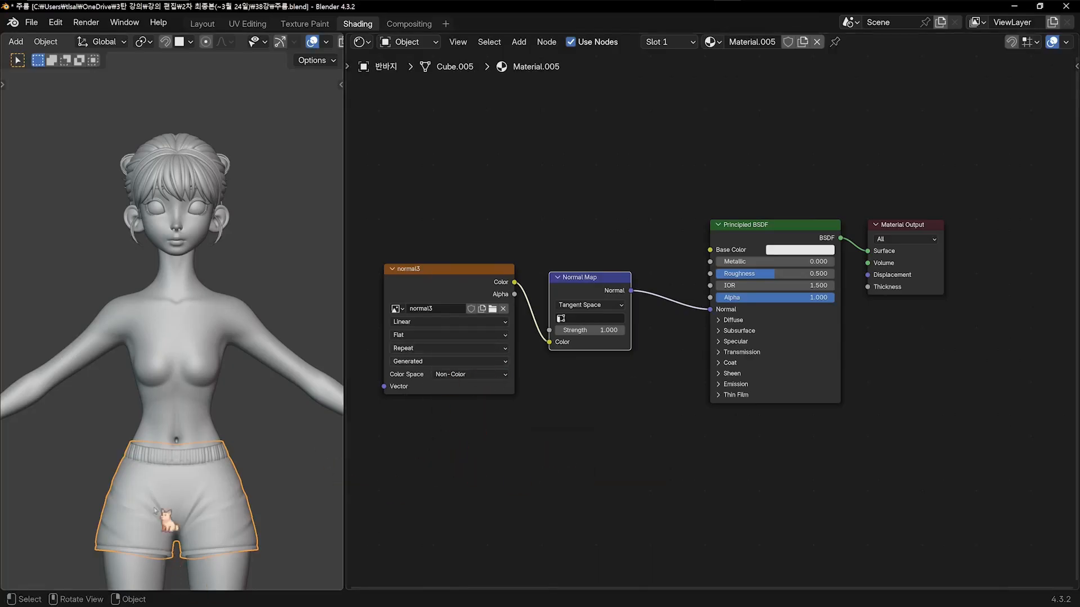
# Return to the Layout workspace and lower the shorts' Multires viewport level to 1
pyautogui.click(203, 24)
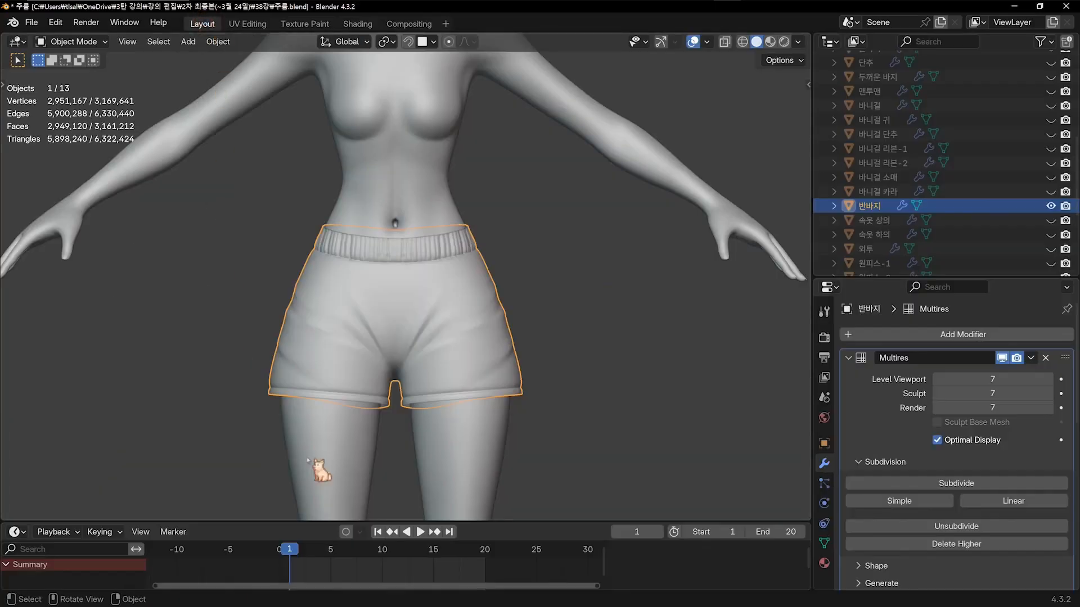
pyautogui.click(936, 380)
pyautogui.click(936, 380)
pyautogui.click(937, 380)
pyautogui.click(937, 380)
pyautogui.click(936, 380)
pyautogui.click(936, 380)
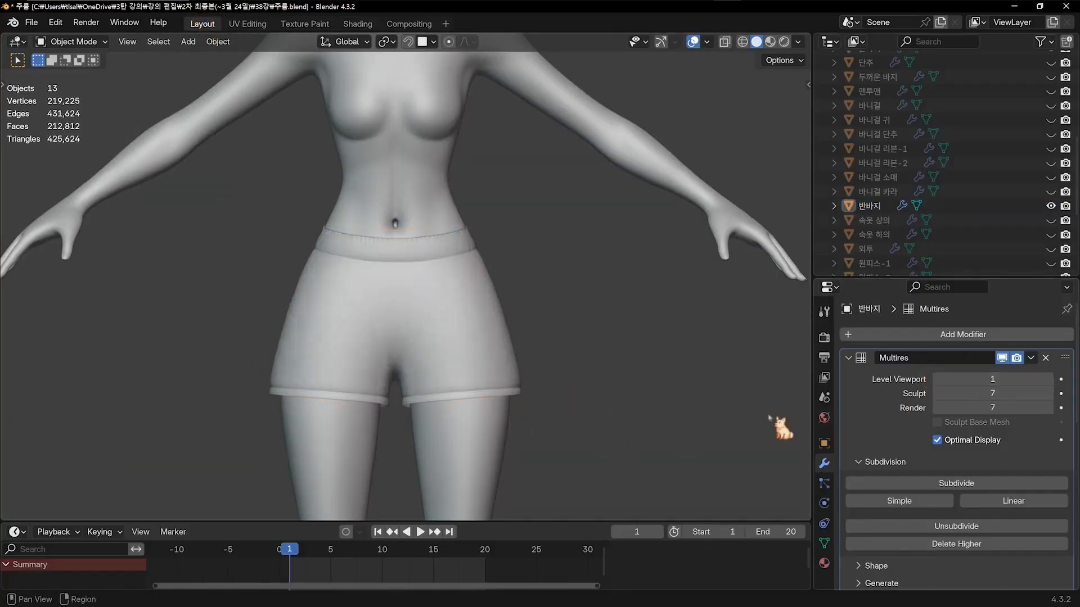
# Bake the normals from Multires in the Cycles render settings, with the shorts selected as the bake object
pyautogui.click(824, 338)
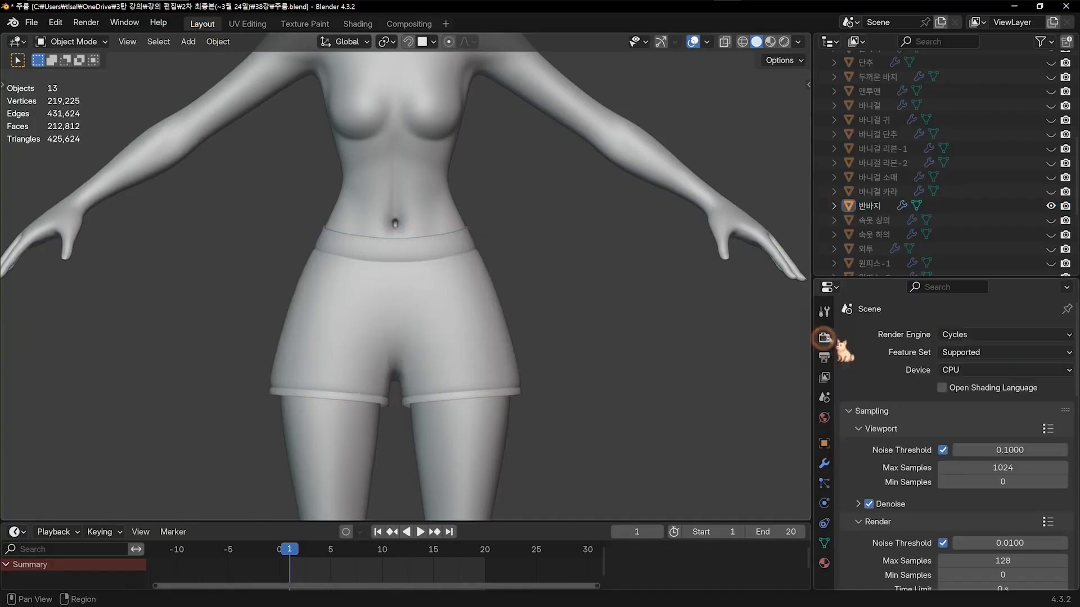
pyautogui.moveTo(1071, 358); pyautogui.dragTo(1061, 551)
pyautogui.click(952, 438)
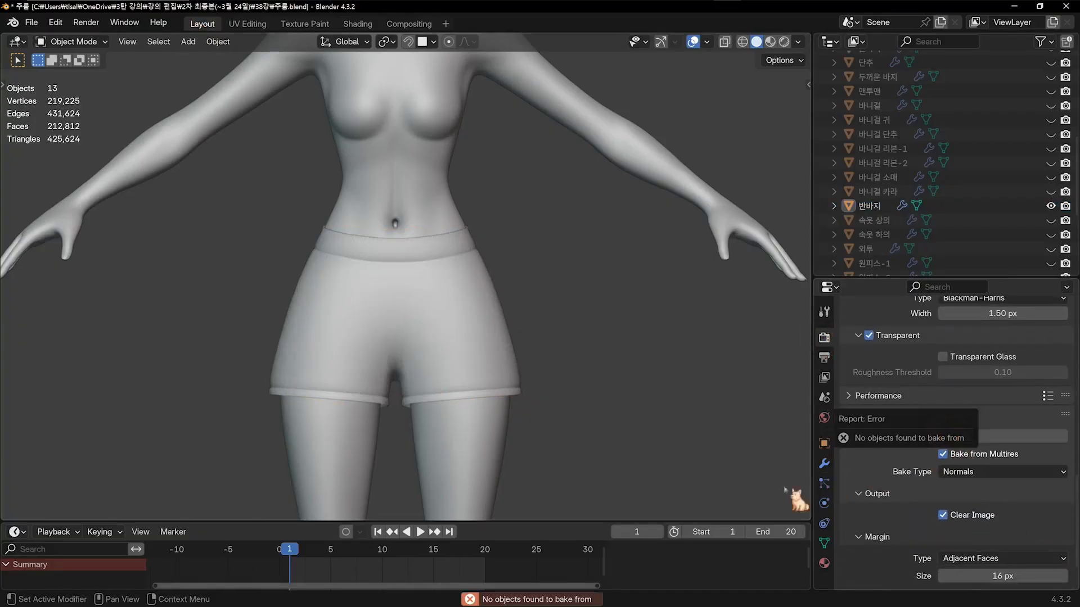
pyautogui.click(484, 379)
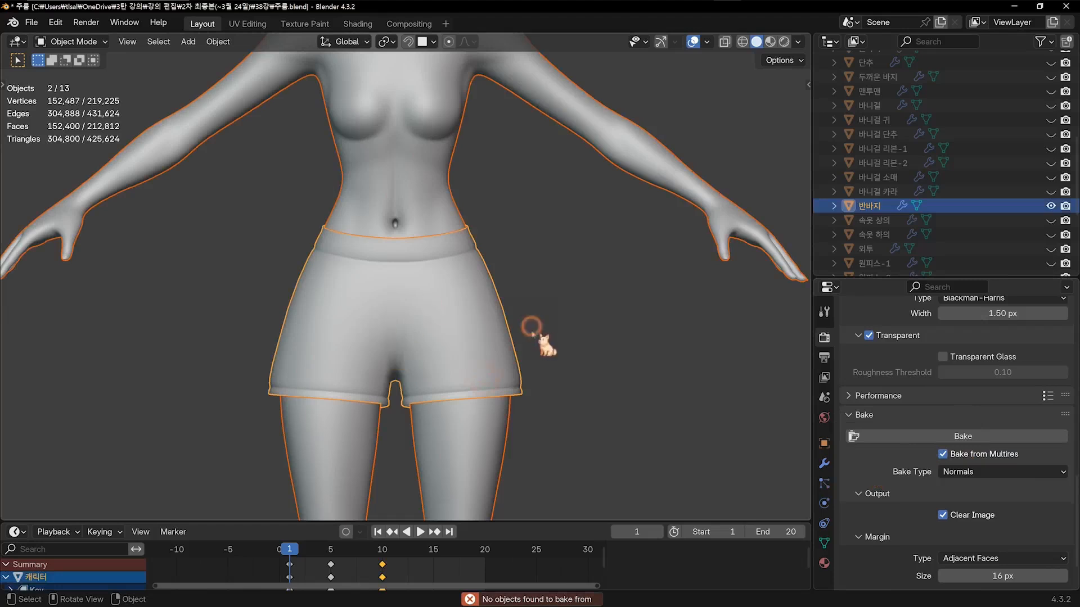
pyautogui.click(495, 383)
pyautogui.click(952, 438)
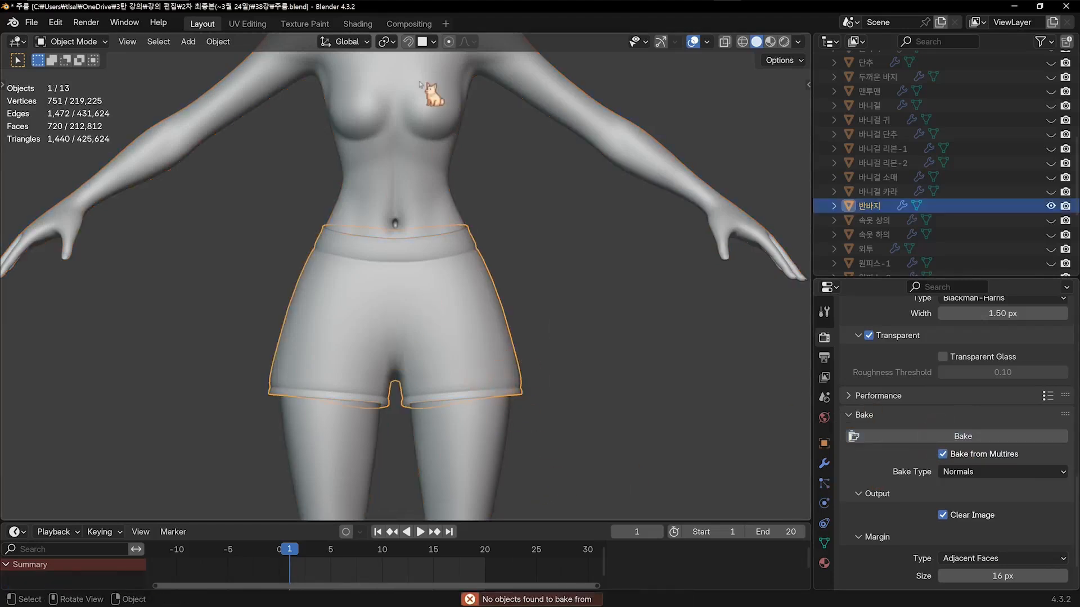
# Display the baked normal3 image in the Compositing workspace's image editor and save it as normal3.png
pyautogui.click(409, 24)
pyautogui.click(168, 43)
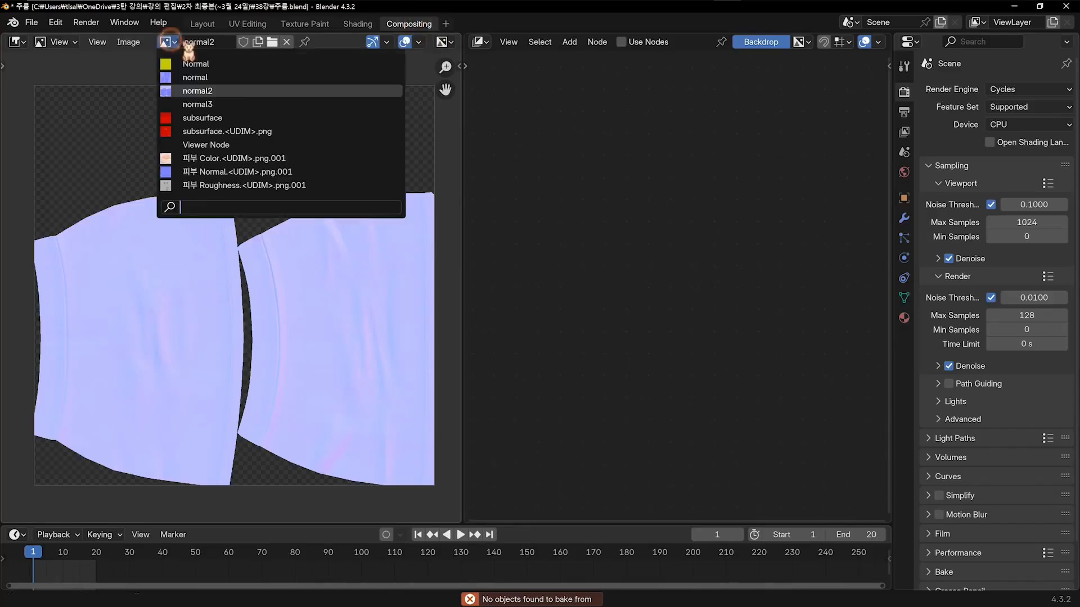
pyautogui.click(194, 104)
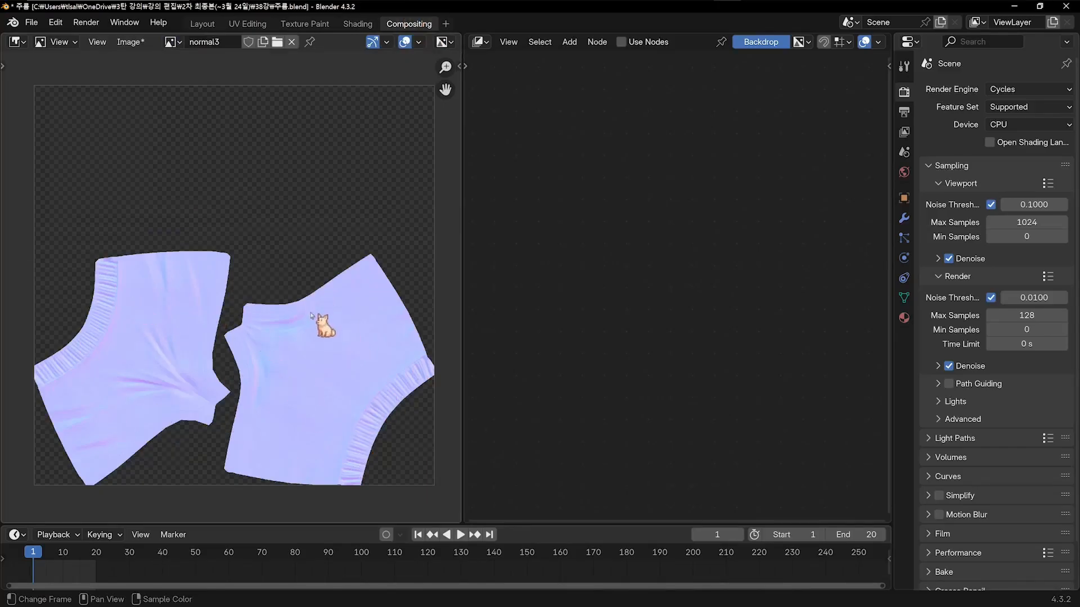
pyautogui.click(130, 42)
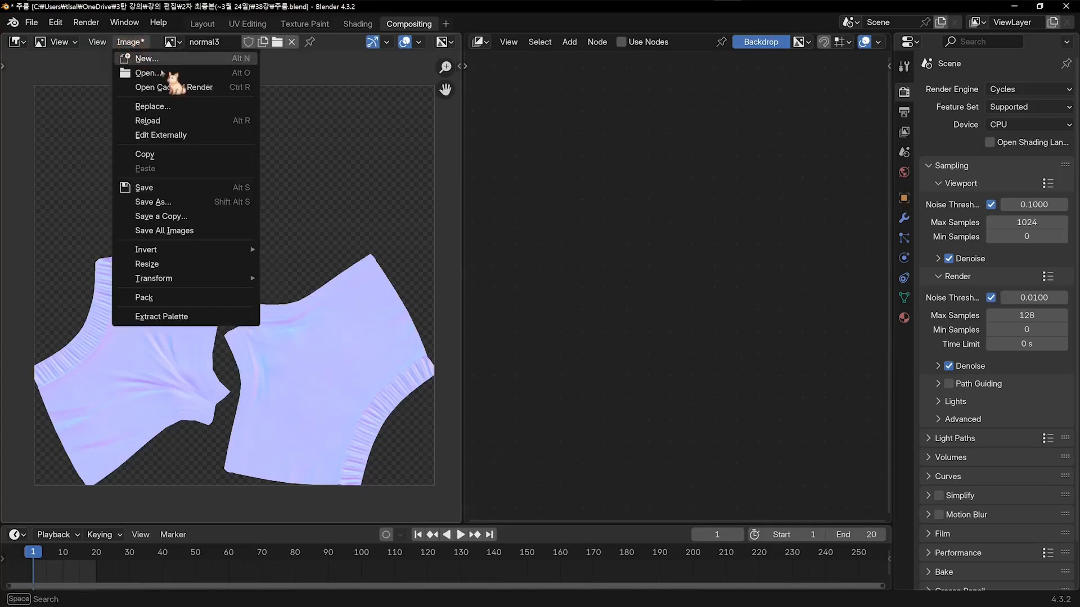
pyautogui.click(185, 201)
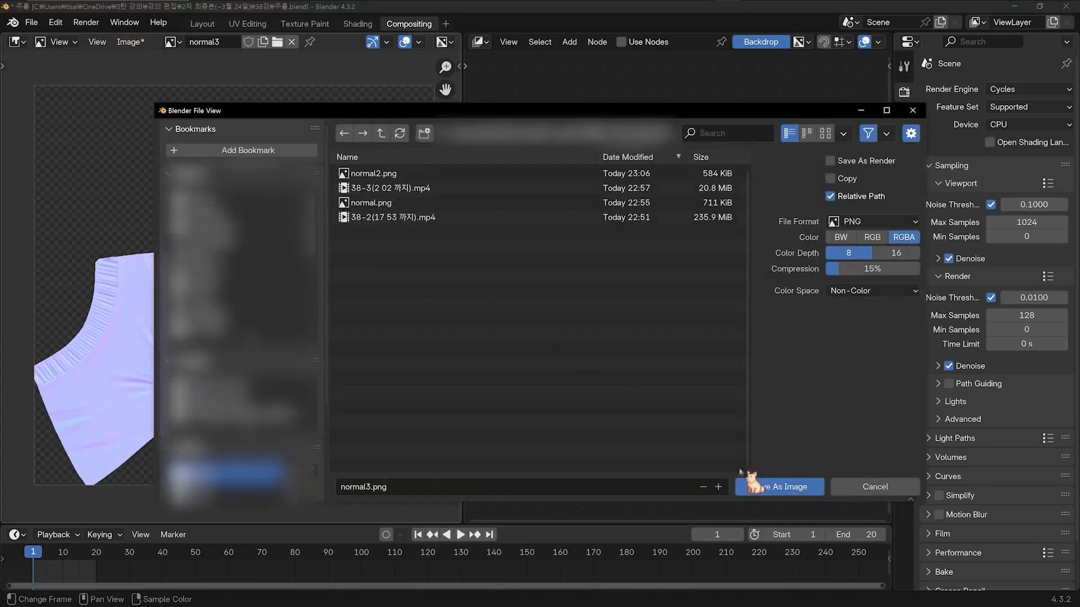
pyautogui.click(767, 484)
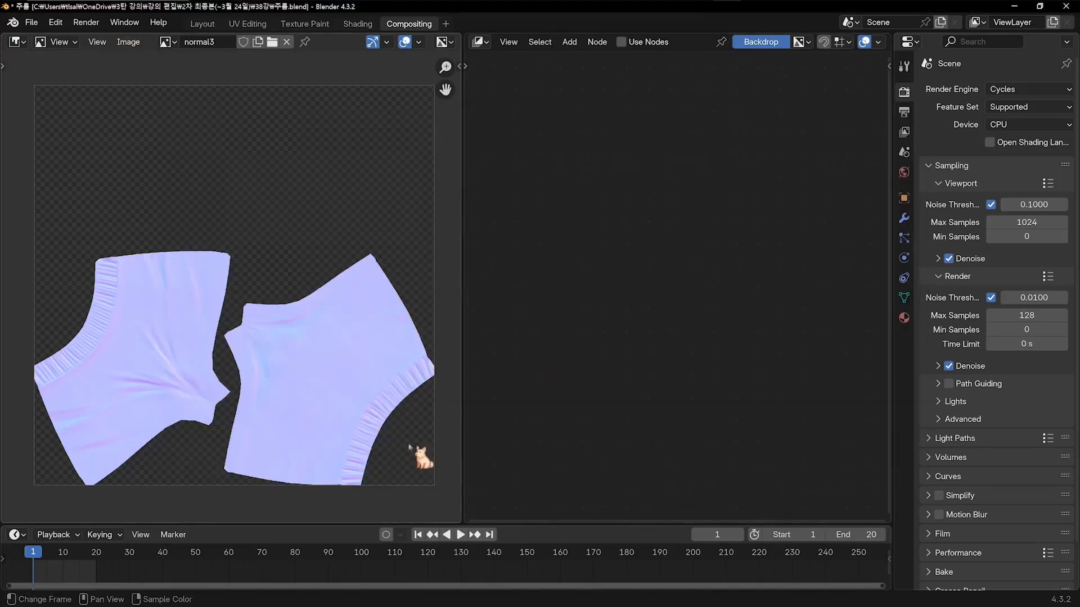
# Return to the Layout workspace and remove the Multires modifier from the shorts
pyautogui.click(202, 24)
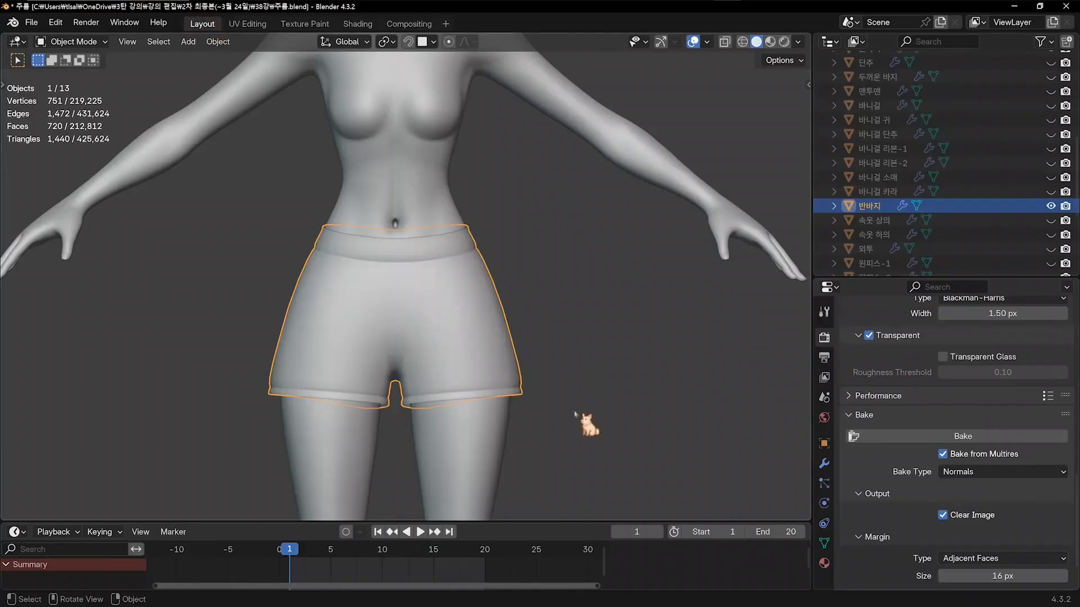
pyautogui.click(824, 464)
pyautogui.scroll(5, 1034, 495)
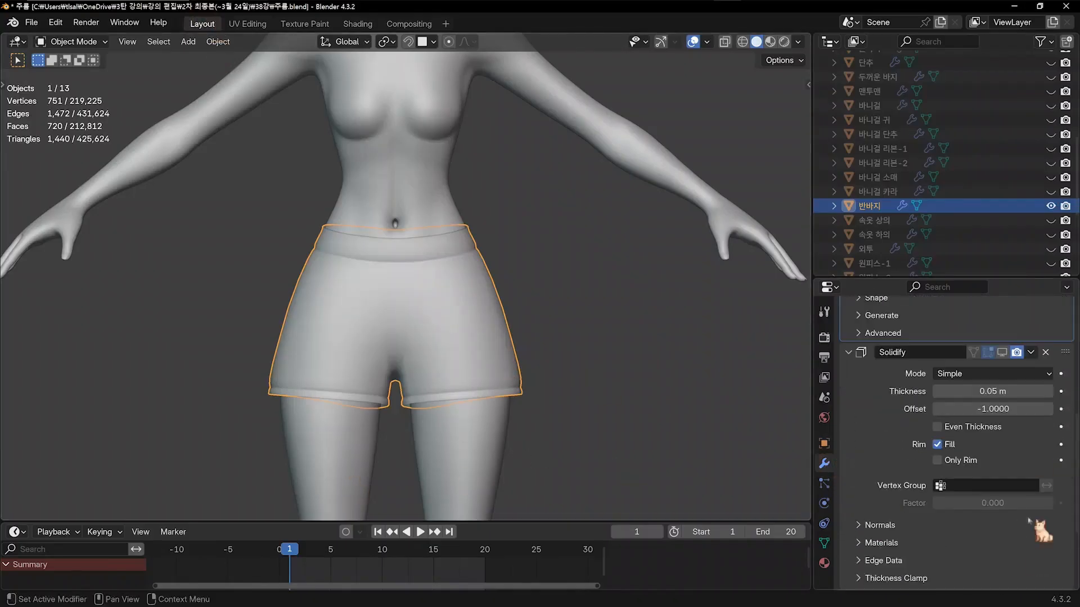
pyautogui.scroll(10, 1029, 520)
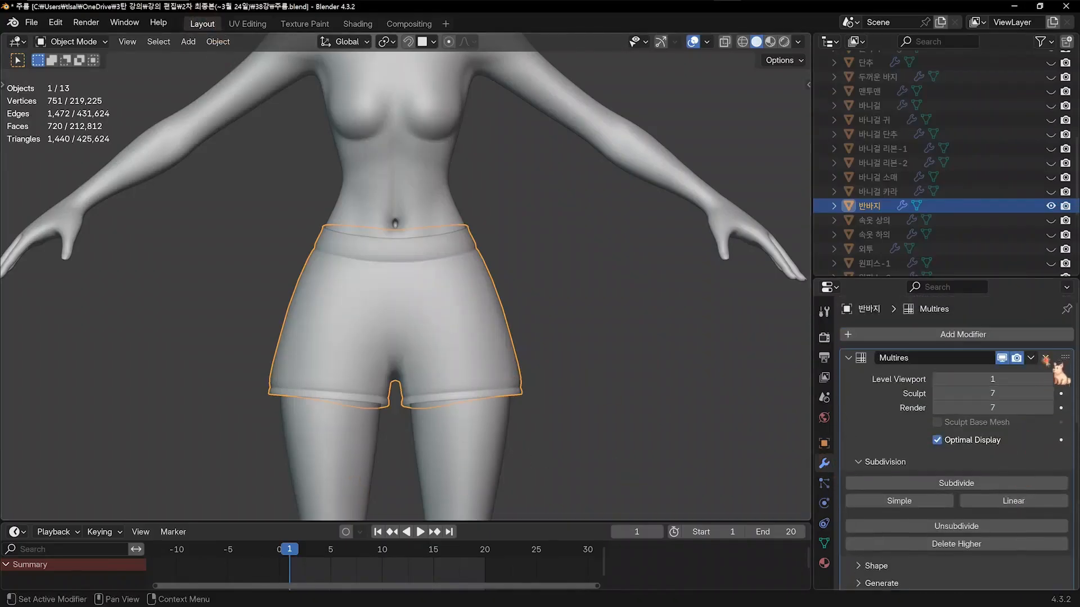
pyautogui.click(1045, 358)
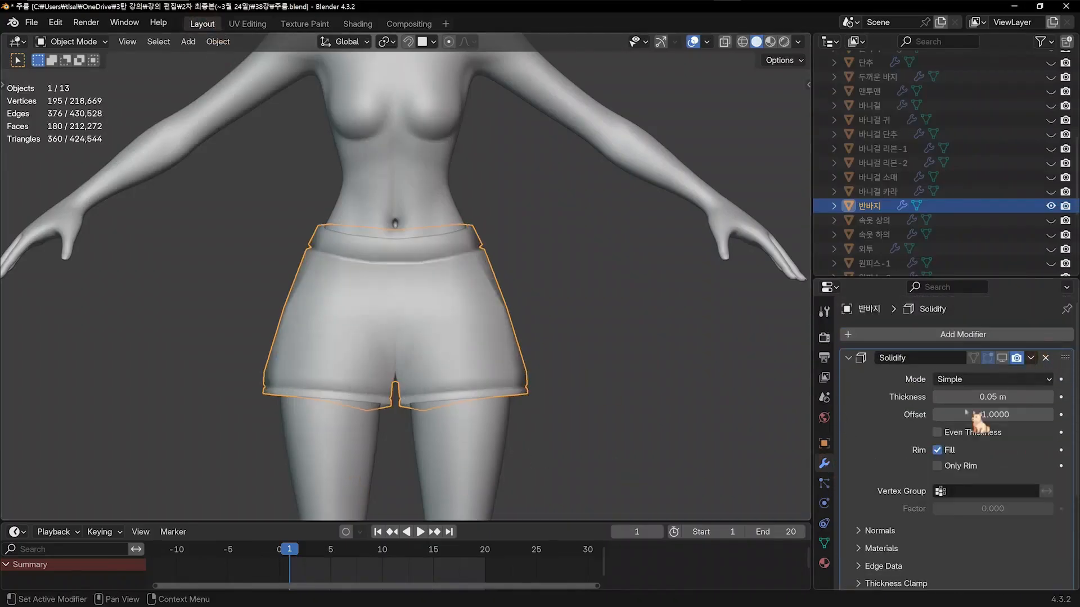
# Turn the viewport display of the shorts' Solidify and Subdivision modifiers back on, then deselect the shorts
pyautogui.click(1004, 359)
pyautogui.moveTo(936, 492); pyautogui.dragTo(935, 361, button='middle')
pyautogui.click(1002, 488)
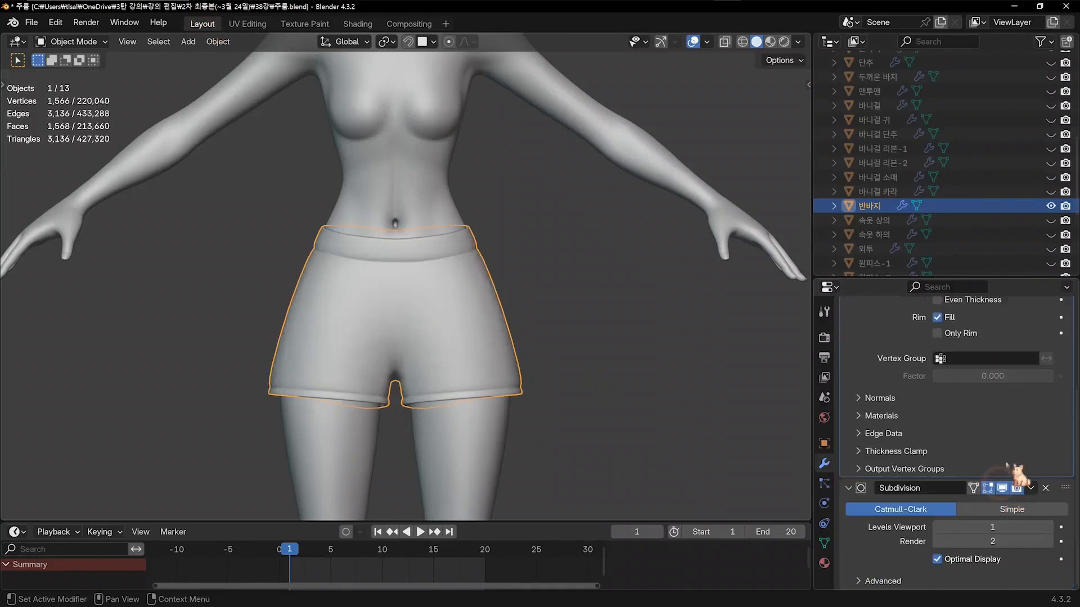
pyautogui.scroll(5, 979, 322)
pyautogui.hotkey('alt', 'a')
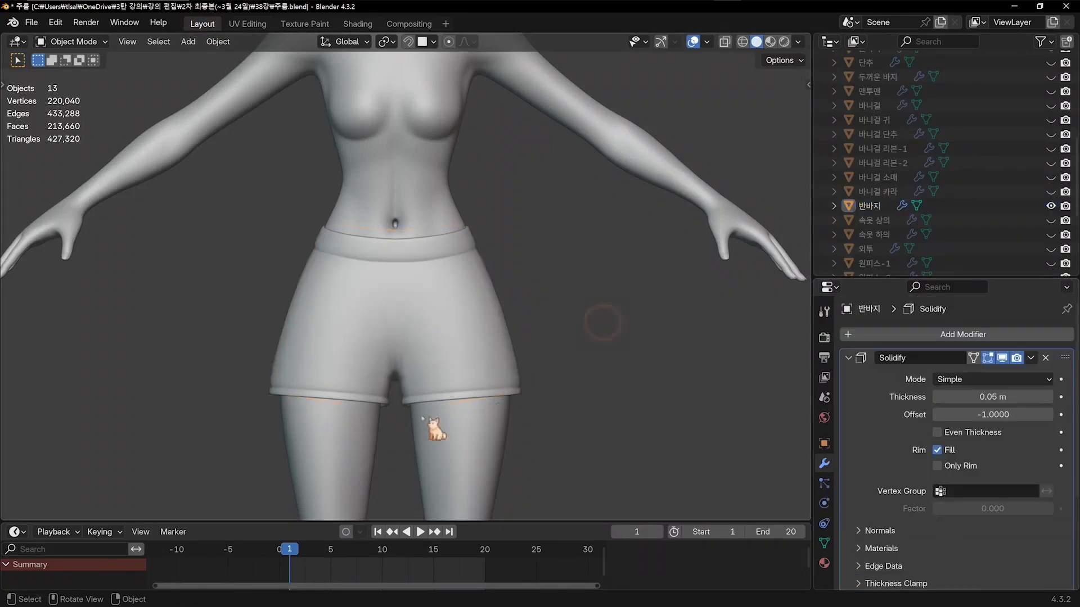
# Switch the viewport to Rendered shading and examine the baked wrinkles on the shorts from the front, sides and back
pyautogui.press('z')
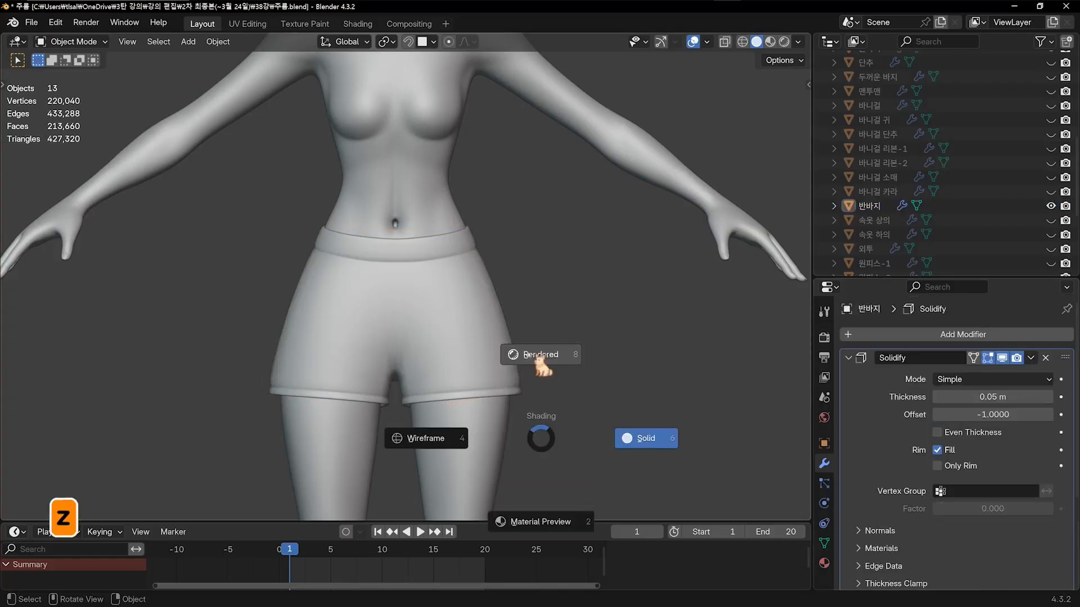
pyautogui.click(537, 356)
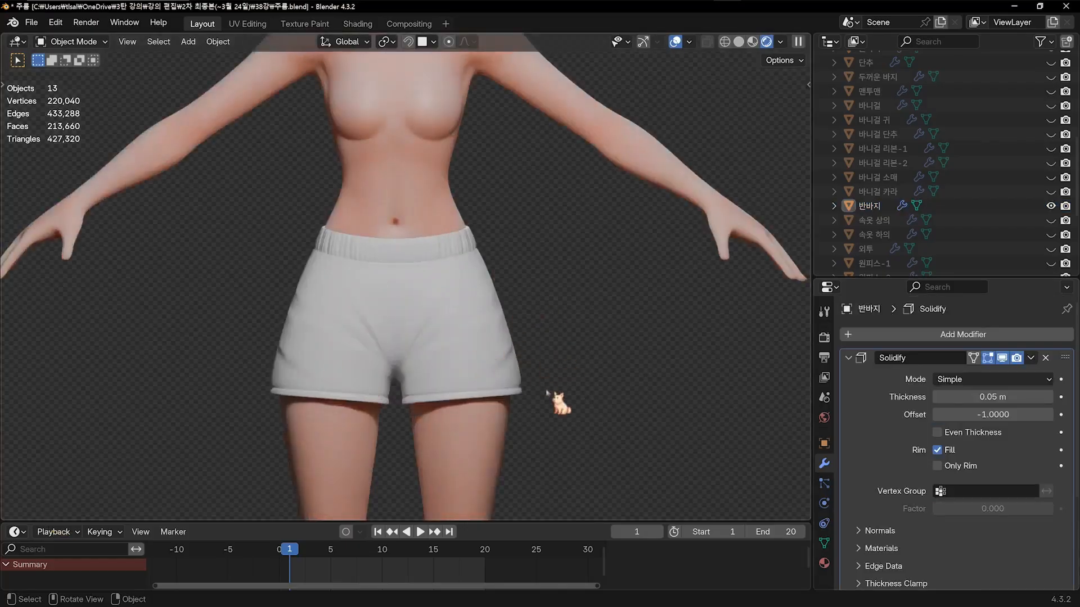
pyautogui.moveTo(548, 393); pyautogui.dragTo(397, 349, button='middle')
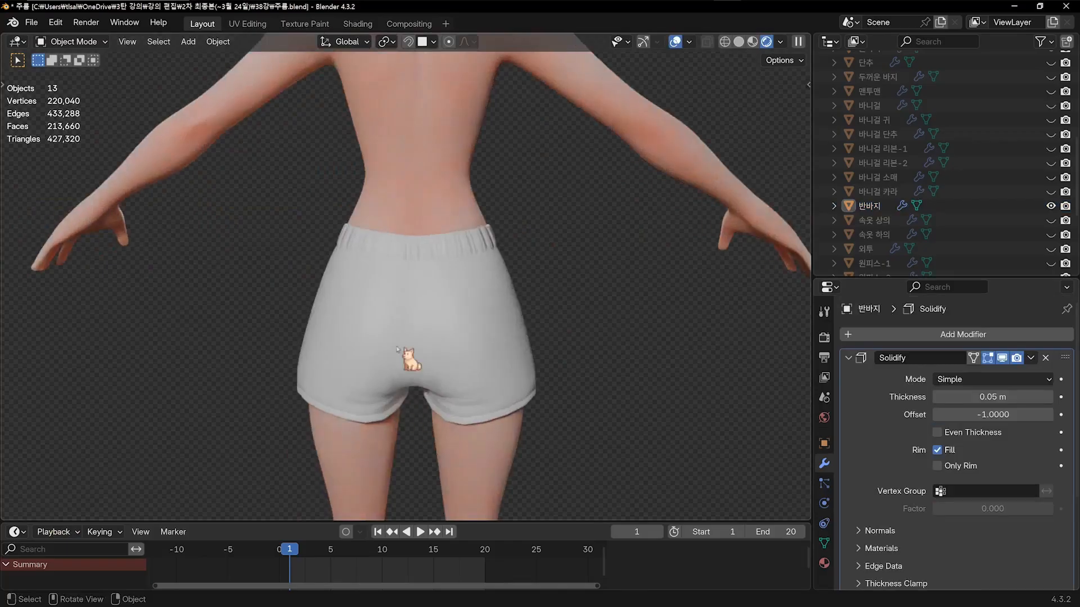
pyautogui.moveTo(354, 385); pyautogui.dragTo(426, 427, button='middle')
pyautogui.press('KP_1')
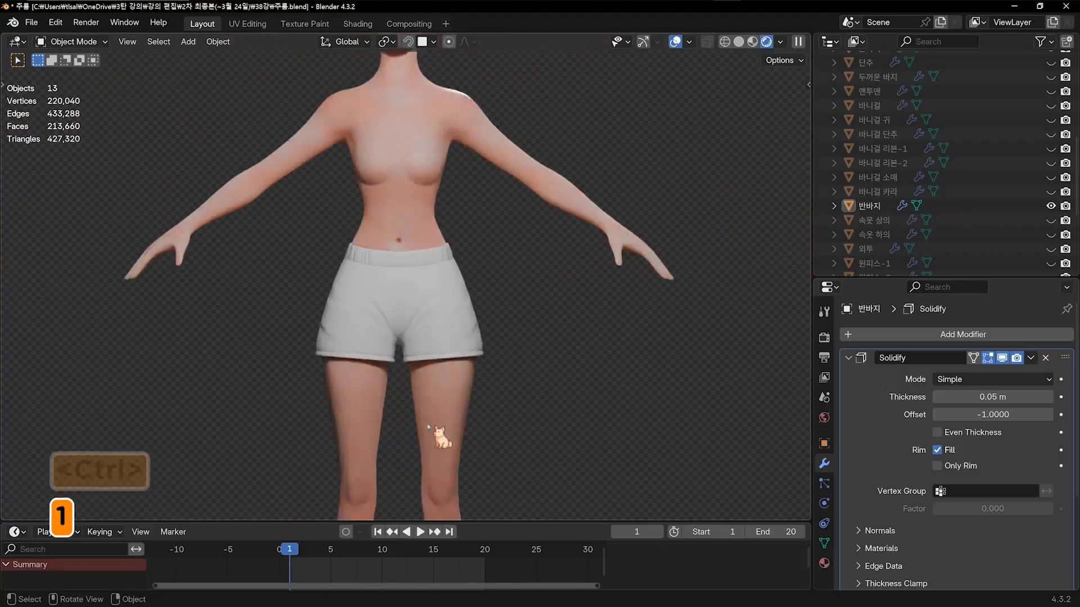
pyautogui.press('KP_4')
pyautogui.press('KP_4')
pyautogui.press('KP_4')
pyautogui.press('KP_4')
pyautogui.press('KP_6')
pyautogui.press('KP_6')
pyautogui.press('KP_6')
pyautogui.press('KP_6')
pyautogui.press('KP_6')
pyautogui.press('KP_6')
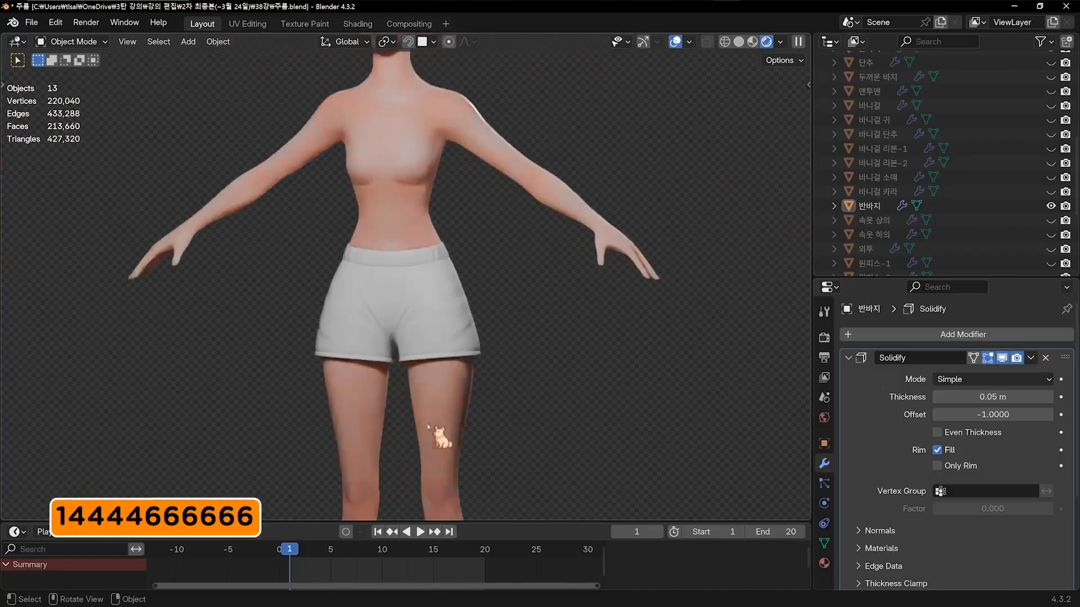
pyautogui.press('KP_6')
pyautogui.press('KP_6')
pyautogui.press('KP_6')
pyautogui.press('KP_6')
pyautogui.press('KP_6')
pyautogui.press('KP_6')
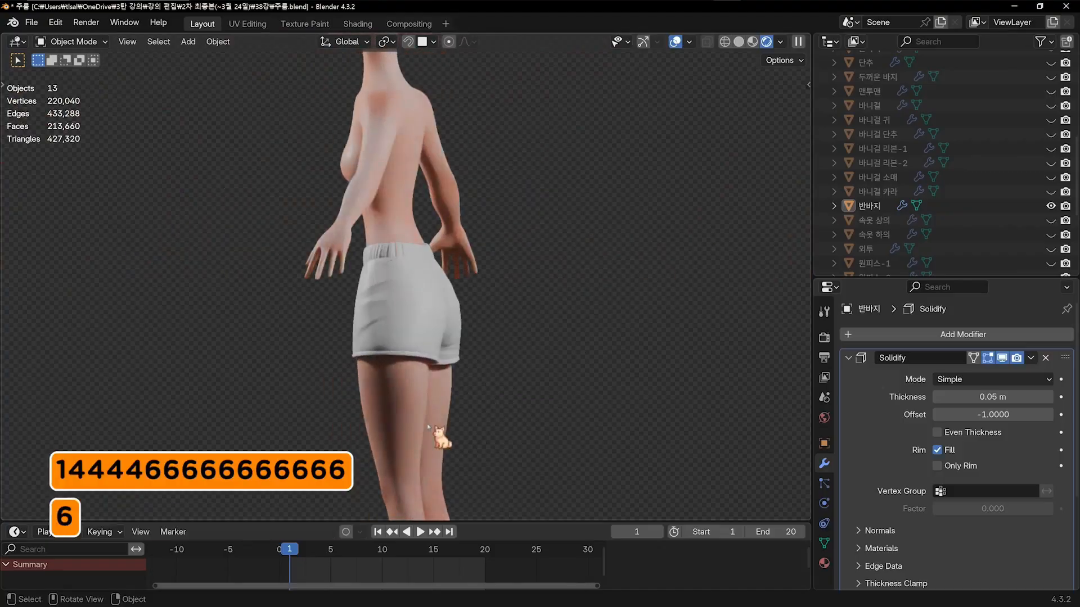
pyautogui.press('KP_6')
pyautogui.press('KP_6')
pyautogui.press('KP_6')
pyautogui.press('KP_6')
pyautogui.press('KP_1')
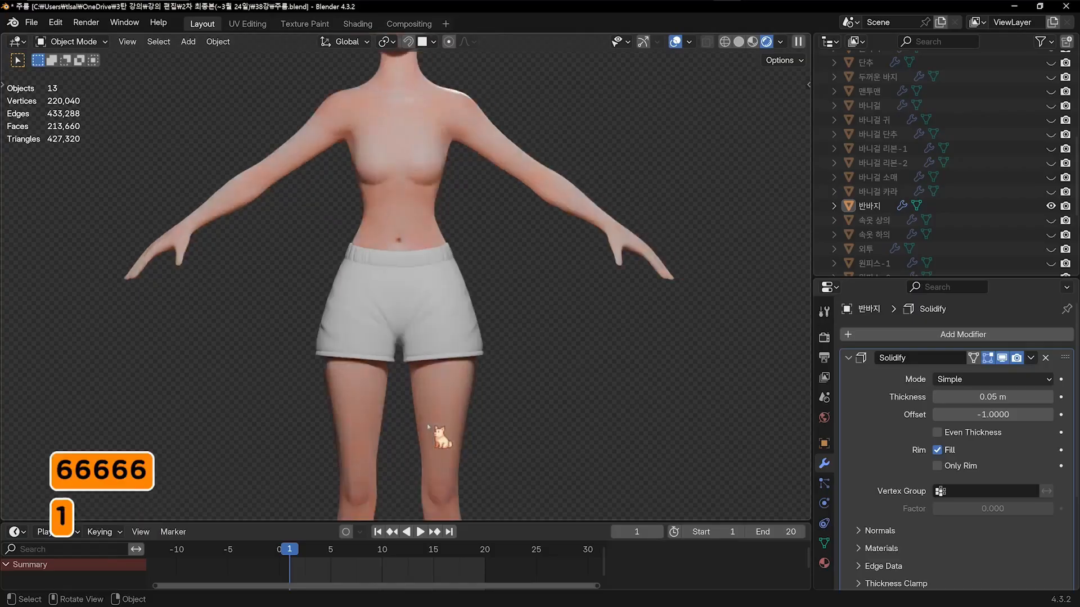
# Return to Solid shading, hide the shorts and show the cardigan 가디건 응용 with its buttons 가디건 응용 단추
pyautogui.press('z')
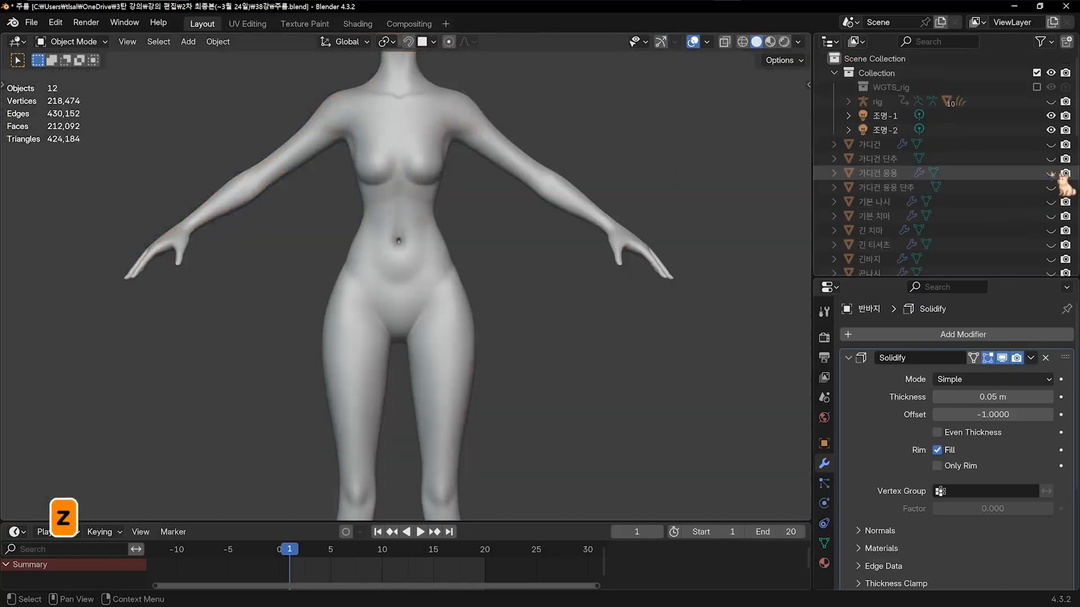
pyautogui.moveTo(1051, 174); pyautogui.dragTo(1051, 187)
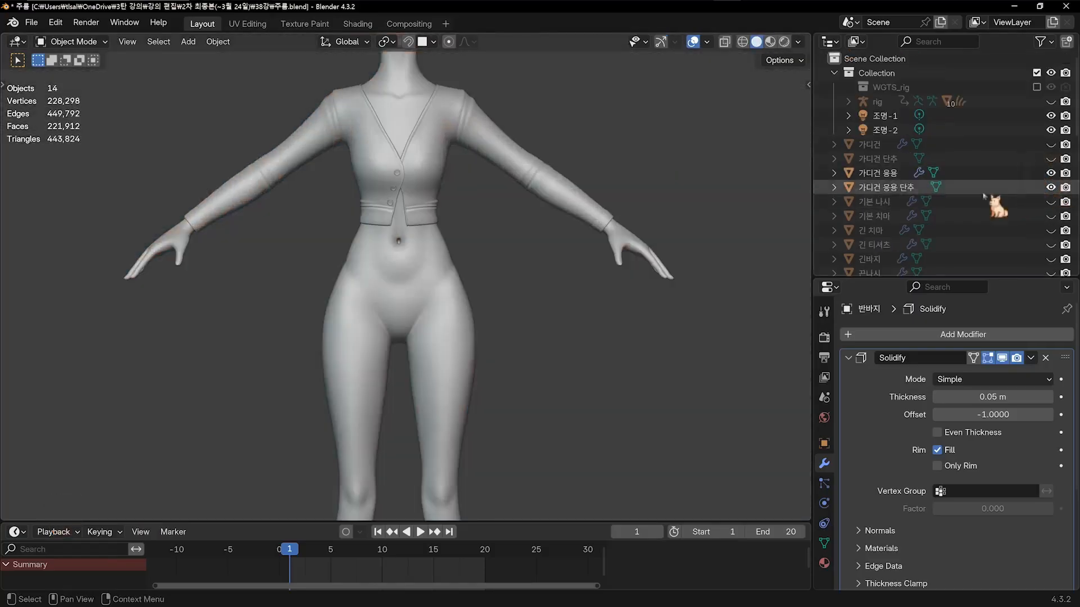
pyautogui.keyDown('shift'); pyautogui.moveTo(461, 212); pyautogui.dragTo(458, 314, button='middle'); pyautogui.keyUp('shift')
pyautogui.scroll(2, 436, 288)
pyautogui.scroll(2, 388, 286)
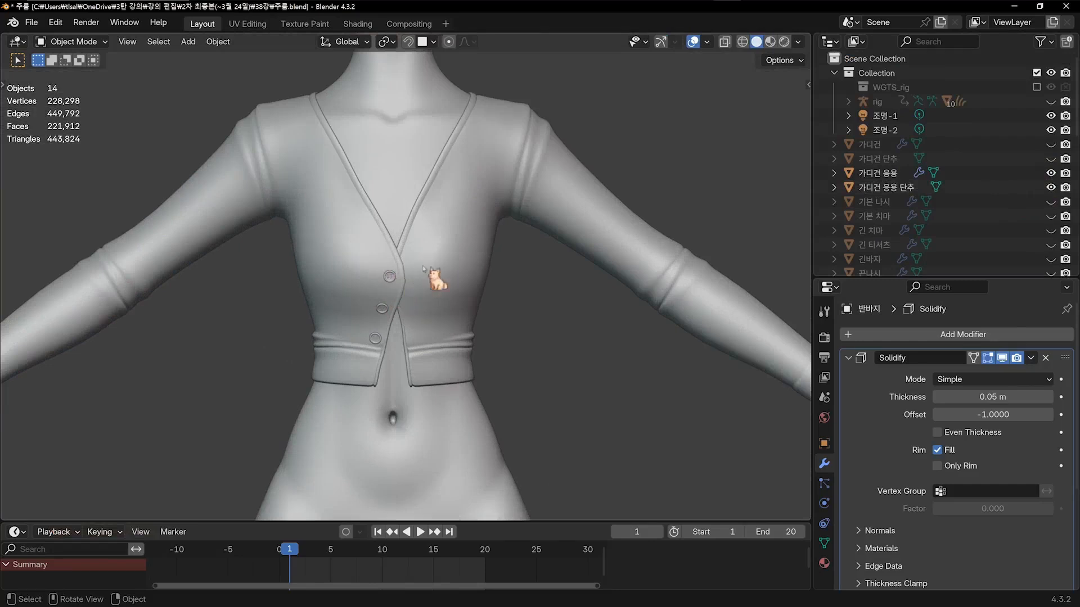
pyautogui.scroll(-3, 474, 292)
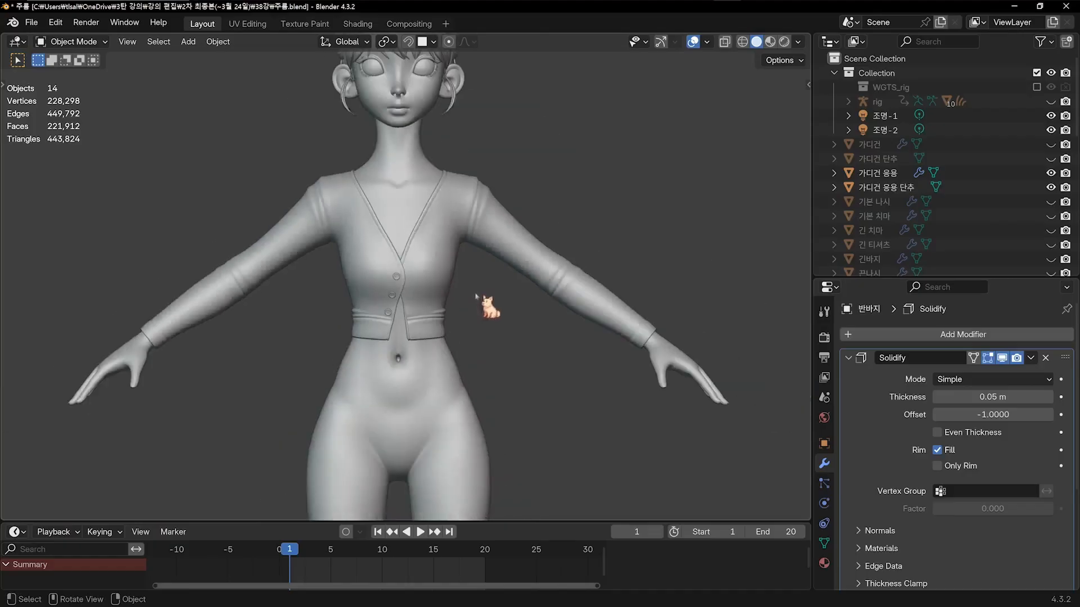
pyautogui.keyDown('shift'); pyautogui.moveTo(475, 299); pyautogui.dragTo(474, 331, button='middle'); pyautogui.keyUp('shift')
# Open the cardigan 가디건 응용 in Edit Mode and clear its vertex selection
pyautogui.click(424, 330)
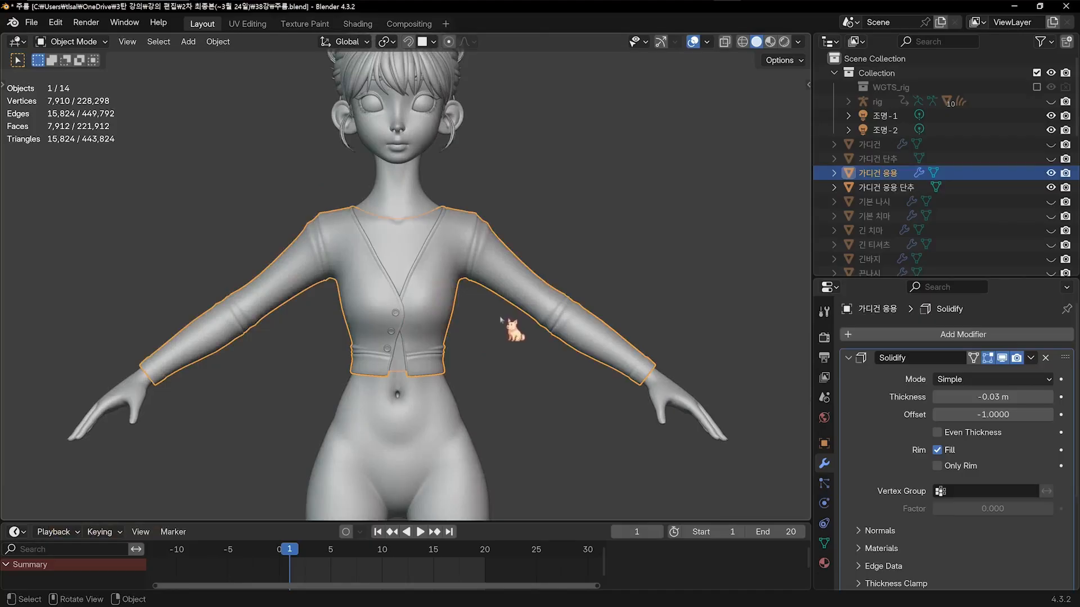
pyautogui.press('Tab')
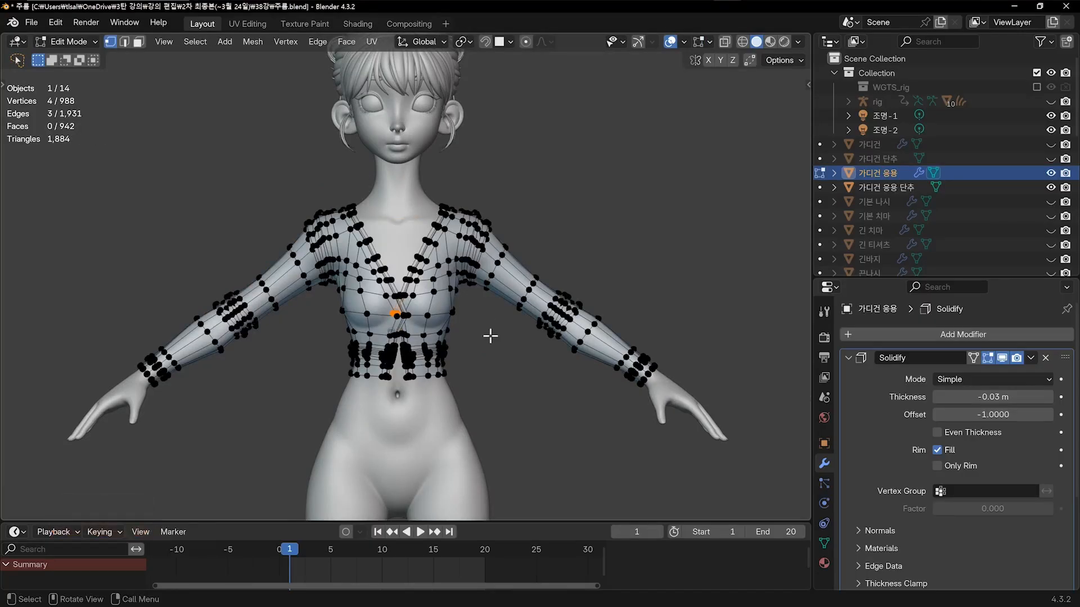
pyautogui.click(608, 279)
# Examine the cardigan's edge flow around the sides, sleeves, shoulders and back
pyautogui.moveTo(607, 279); pyautogui.dragTo(579, 315, button='middle')
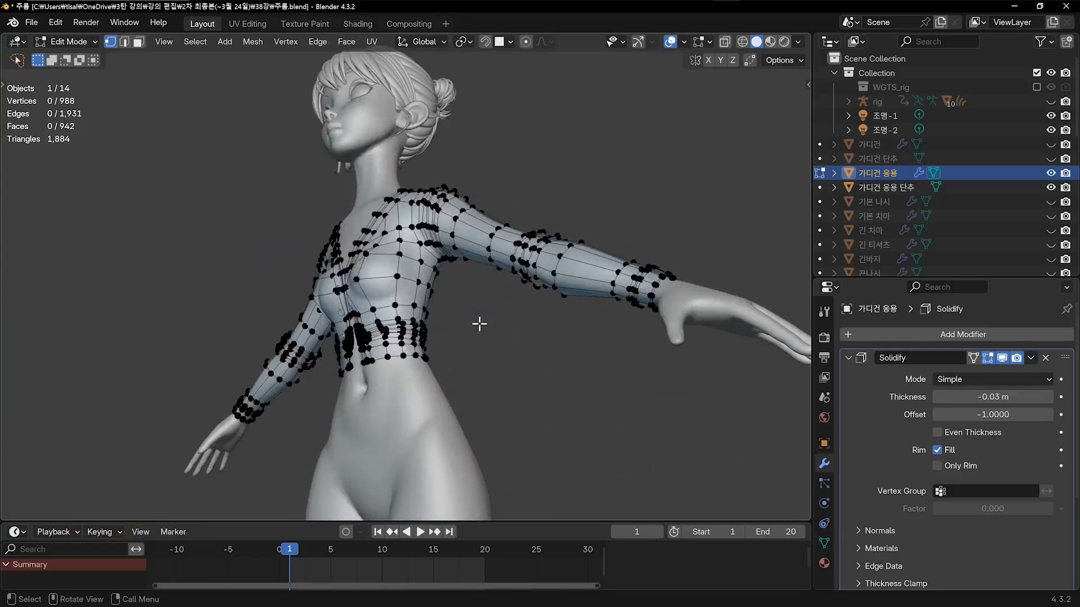
pyautogui.moveTo(419, 343); pyautogui.dragTo(383, 352, button='middle')
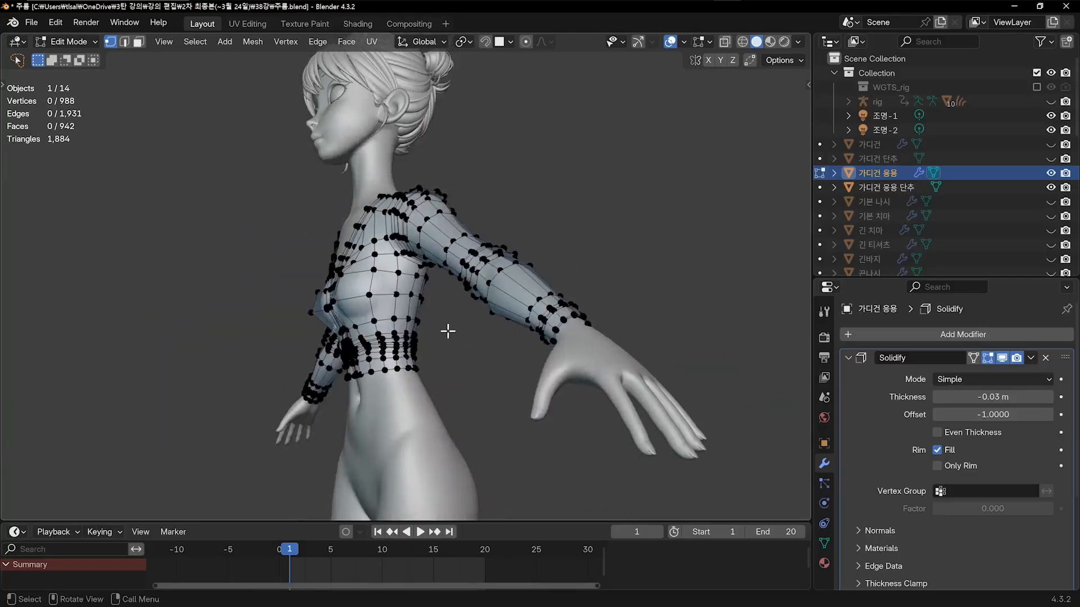
pyautogui.scroll(4, 436, 326)
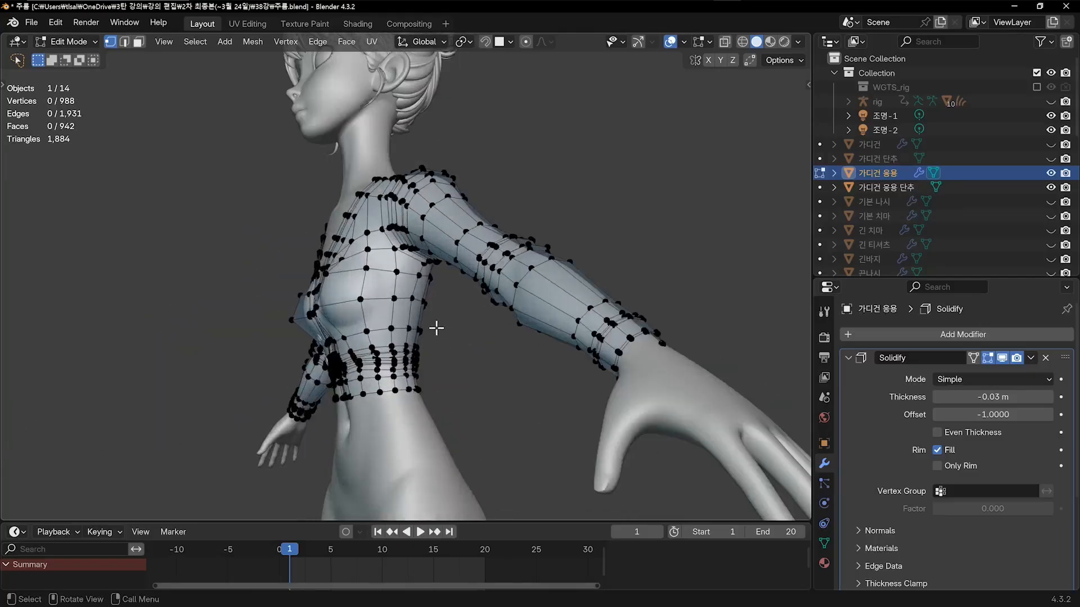
pyautogui.scroll(-4, 436, 327)
pyautogui.moveTo(415, 326); pyautogui.dragTo(411, 296, button='middle')
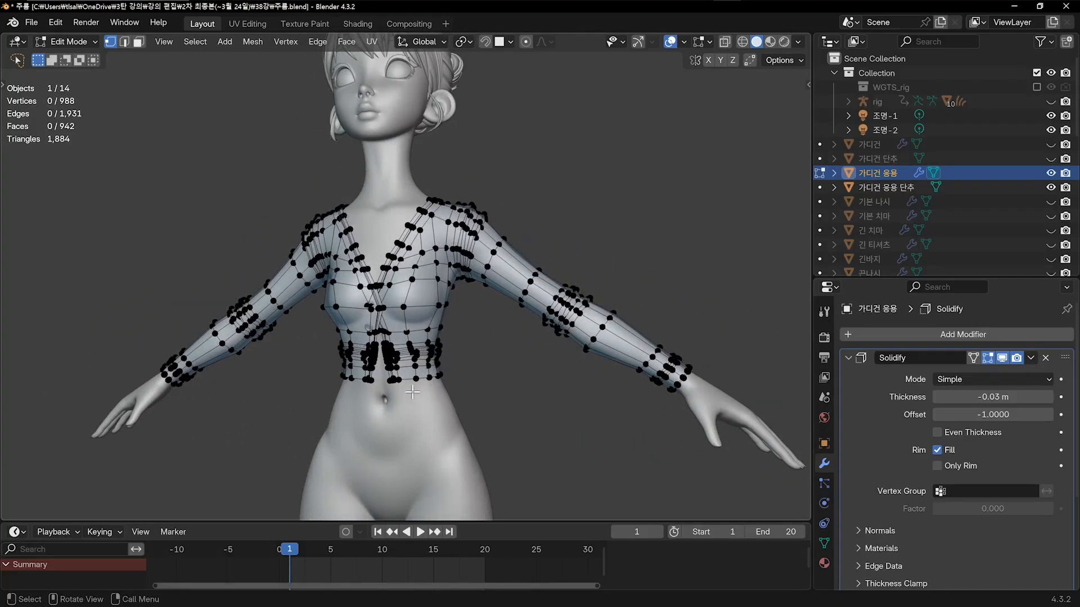
pyautogui.moveTo(615, 287); pyautogui.dragTo(366, 283, button='middle')
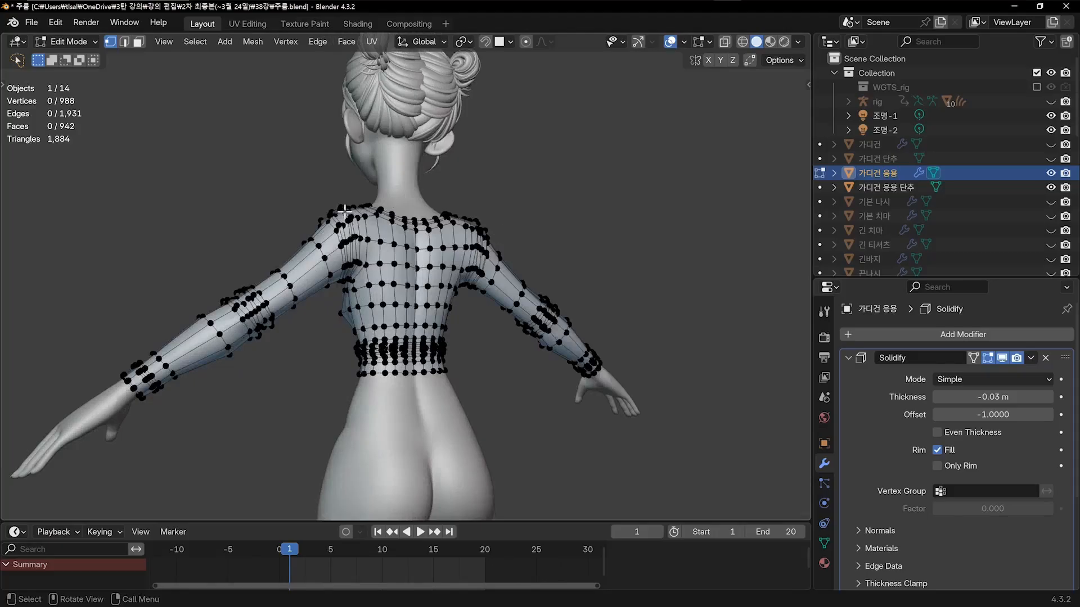
pyautogui.moveTo(344, 211); pyautogui.dragTo(461, 248, button='middle')
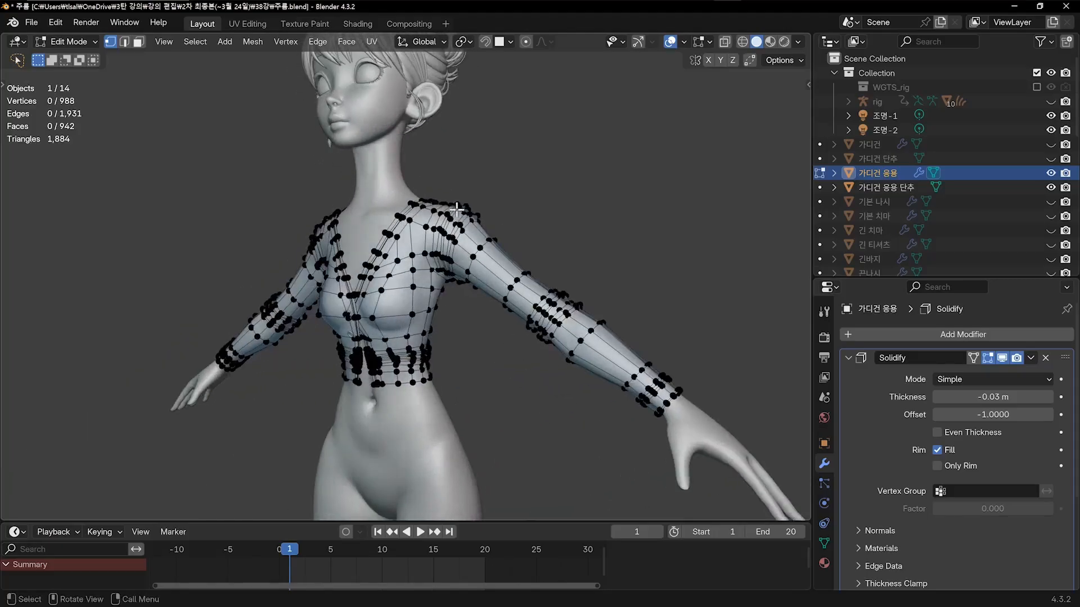
pyautogui.moveTo(451, 286); pyautogui.dragTo(524, 282, button='middle')
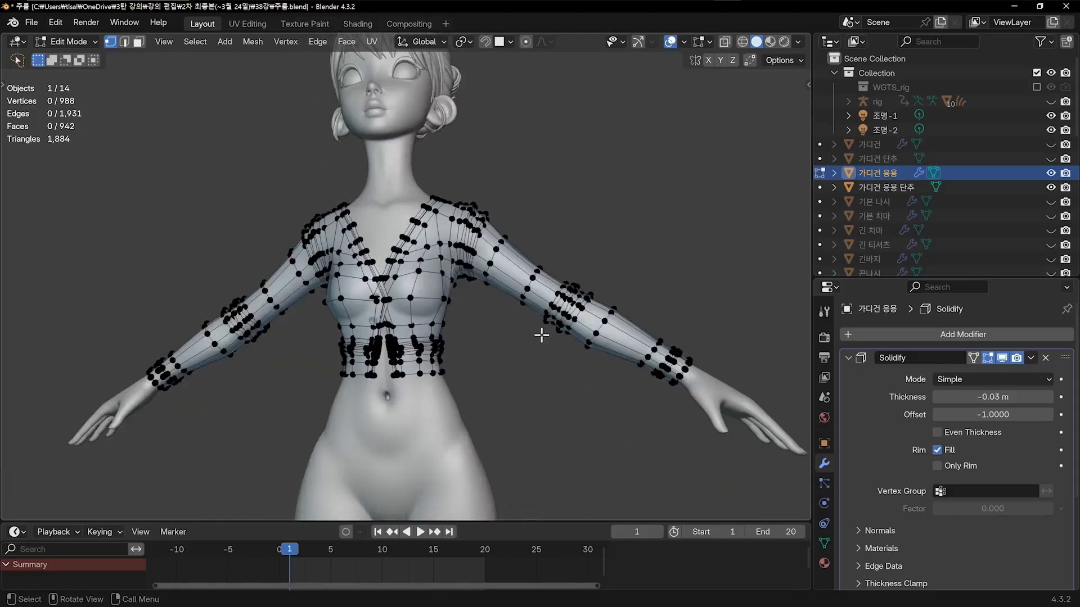
# Select the edge loops running up both sides of the cardigan's body and along the undersides of both sleeves
pyautogui.scroll(2, 539, 332)
pyautogui.moveTo(535, 328); pyautogui.dragTo(407, 262, button='middle')
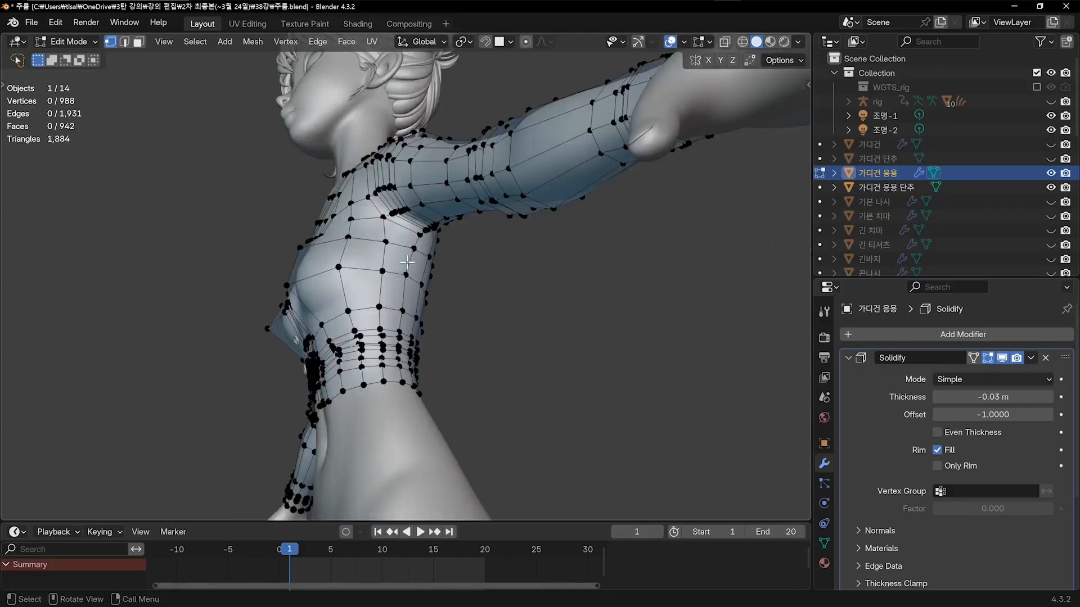
pyautogui.keyDown('alt'); pyautogui.click(410, 260); pyautogui.keyUp('alt')
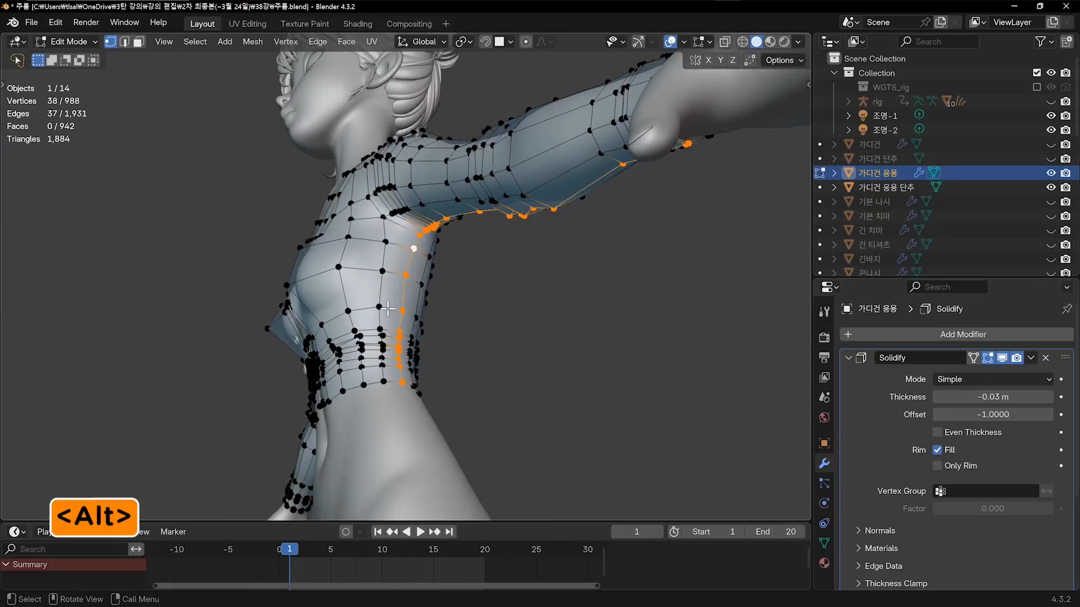
pyautogui.moveTo(496, 226); pyautogui.dragTo(389, 289, button='middle')
pyautogui.keyDown('alt'); pyautogui.keyDown('shift'); pyautogui.click(390, 290); pyautogui.keyUp('shift'); pyautogui.keyUp('alt')
# Add the armhole edge loops around both shoulders of the cardigan to the selection
pyautogui.moveTo(598, 297); pyautogui.dragTo(464, 334, button='middle')
pyautogui.keyDown('shift'); pyautogui.moveTo(481, 296); pyautogui.dragTo(441, 315, button='middle'); pyautogui.keyUp('shift')
pyautogui.scroll(4, 482, 320)
pyautogui.keyDown('alt'); pyautogui.keyDown('shift'); pyautogui.click(453, 262); pyautogui.keyUp('shift'); pyautogui.keyUp('alt')
pyautogui.moveTo(454, 263); pyautogui.dragTo(510, 279, button='middle')
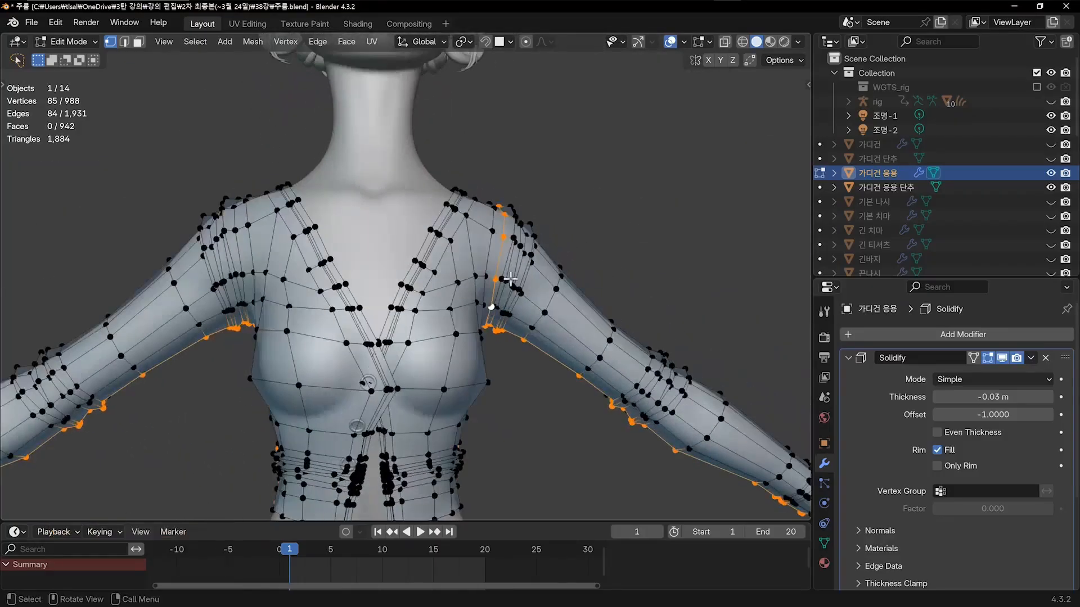
pyautogui.moveTo(441, 285); pyautogui.dragTo(261, 247, button='middle')
pyautogui.keyDown('alt'); pyautogui.keyDown('shift'); pyautogui.click(262, 262); pyautogui.keyUp('shift'); pyautogui.keyUp('alt')
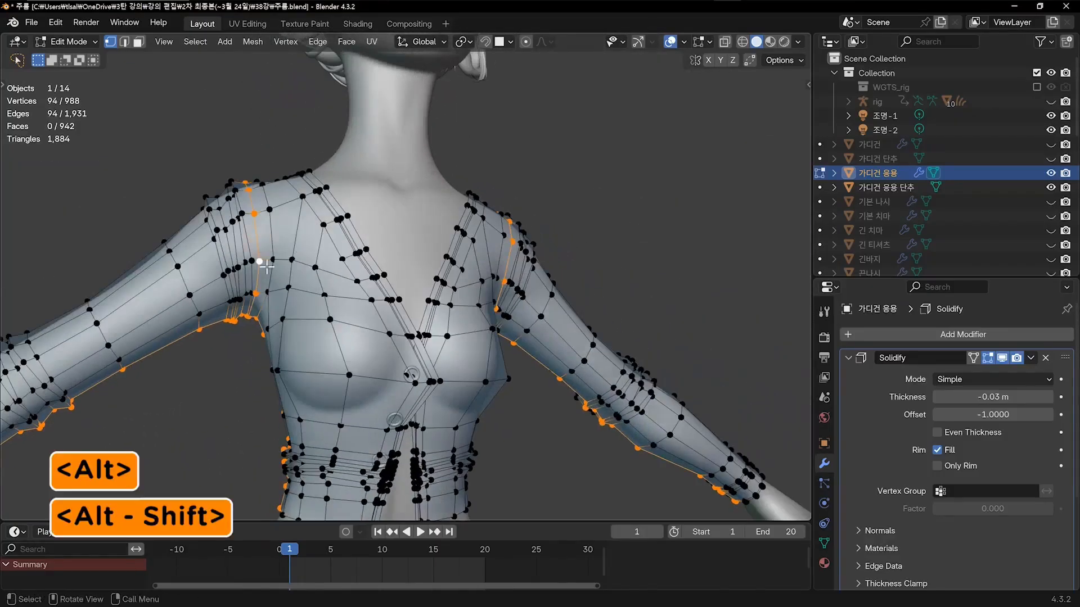
# Add the edges across the top of both shoulders, from the neckline to the armhole, to the selection
pyautogui.moveTo(336, 283); pyautogui.dragTo(396, 221, button='middle')
pyautogui.keyDown('shift'); pyautogui.moveTo(396, 222); pyautogui.dragTo(408, 253, button='middle'); pyautogui.keyUp('shift')
pyautogui.scroll(1, 409, 253)
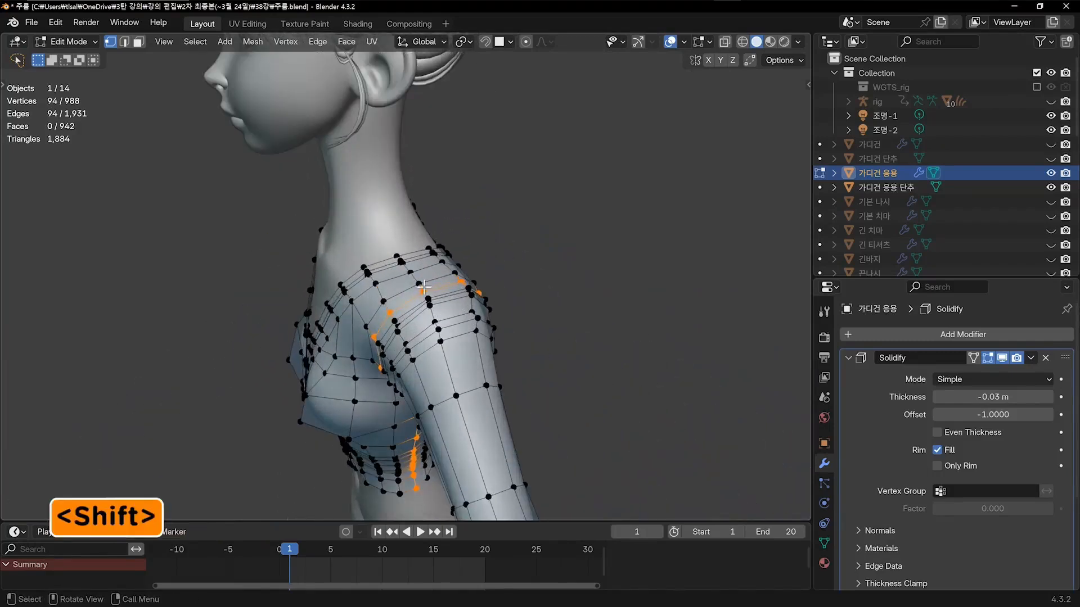
pyautogui.moveTo(408, 252)
pyautogui.keyDown('shift'); pyautogui.mouseDown()
pyautogui.moveTo(398, 287)
pyautogui.moveTo(423, 271)
pyautogui.mouseUp(); pyautogui.keyUp('shift')
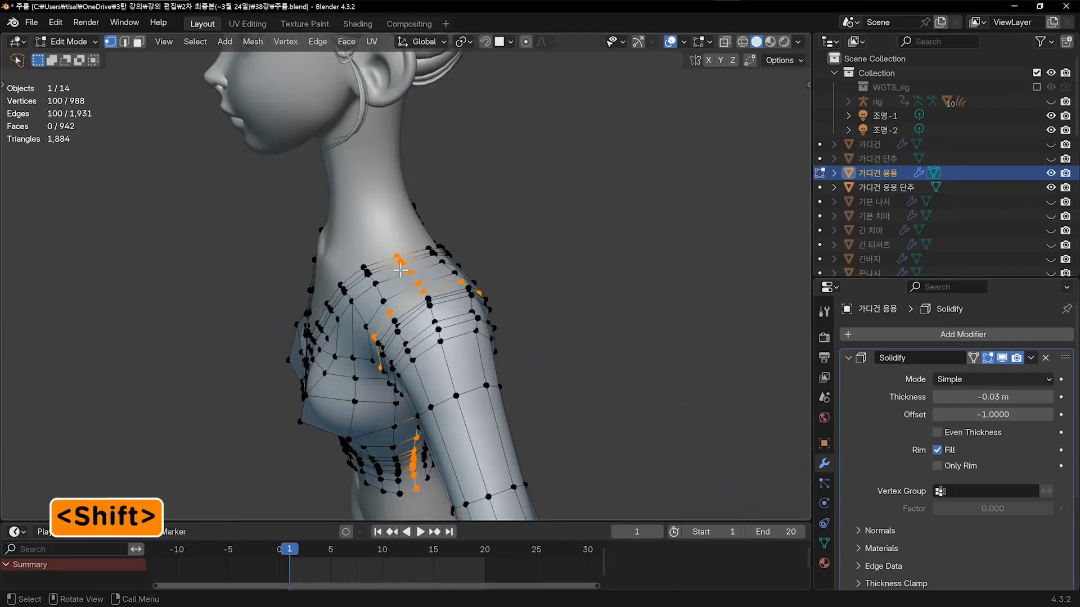
pyautogui.moveTo(157, 242)
pyautogui.mouseDown(button='middle')
pyautogui.moveTo(222, 267)
pyautogui.moveTo(342, 266)
pyautogui.mouseUp(button='middle')
pyautogui.moveTo(342, 266)
pyautogui.keyDown('shift'); pyautogui.mouseDown()
pyautogui.moveTo(287, 255)
pyautogui.moveTo(314, 271)
pyautogui.mouseUp(); pyautogui.keyUp('shift')
pyautogui.moveTo(315, 275)
pyautogui.mouseDown(button='middle')
pyautogui.moveTo(388, 284)
pyautogui.moveTo(409, 269)
pyautogui.moveTo(394, 304)
pyautogui.moveTo(633, 277)
pyautogui.moveTo(518, 307)
pyautogui.mouseUp(button='middle')
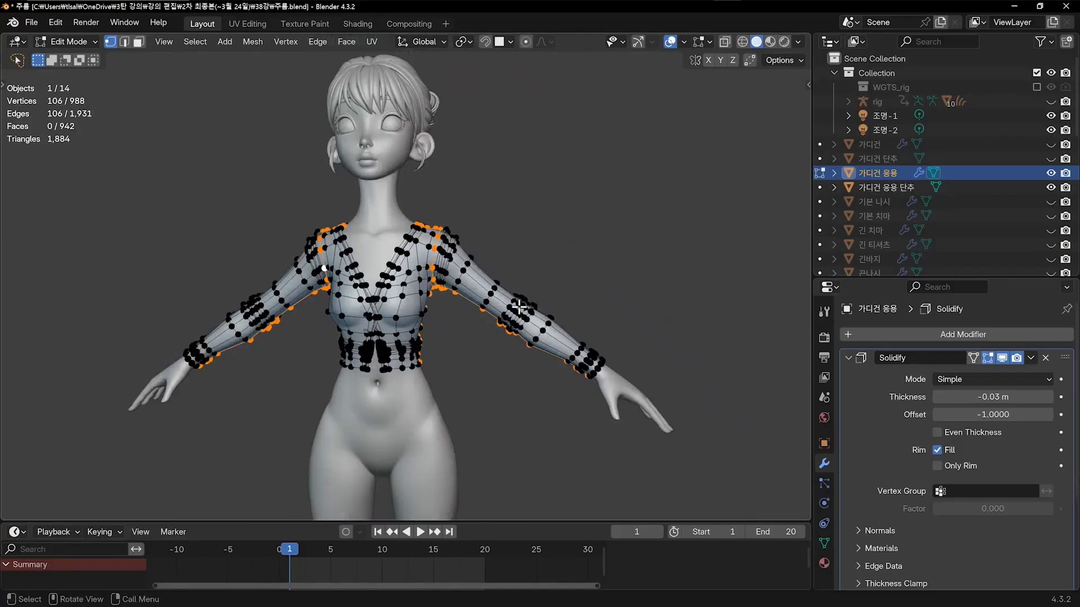
# Mark the selected cardigan edges as UV seams, clear the selection and leave Edit Mode
pyautogui.press('u')
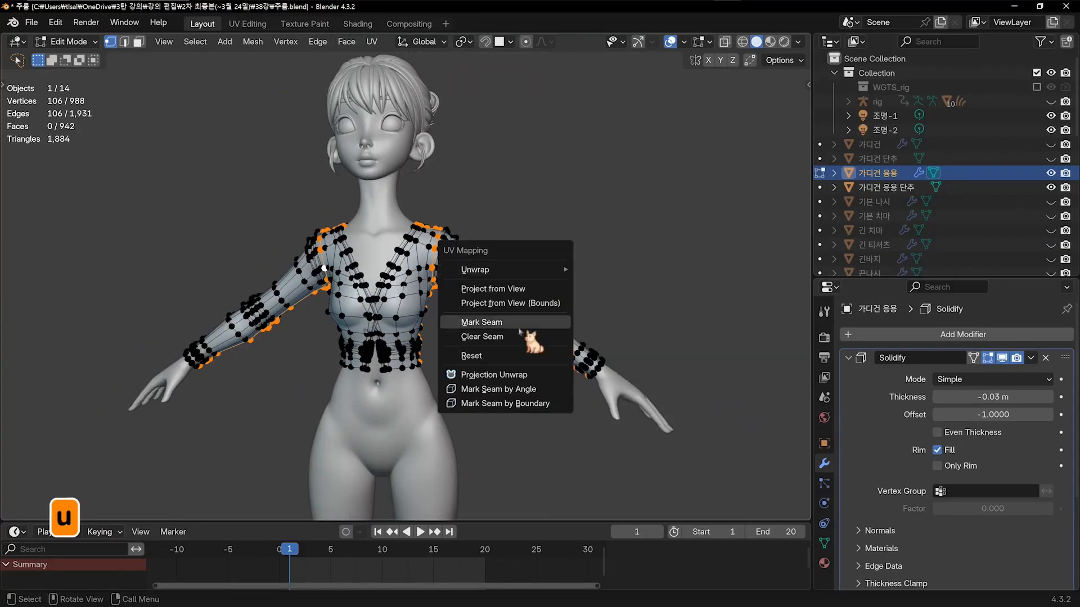
pyautogui.click(559, 337)
pyautogui.click(571, 282)
pyautogui.moveTo(571, 282); pyautogui.dragTo(515, 345, button='middle')
pyautogui.scroll(-1, 564, 280)
pyautogui.press('Tab')
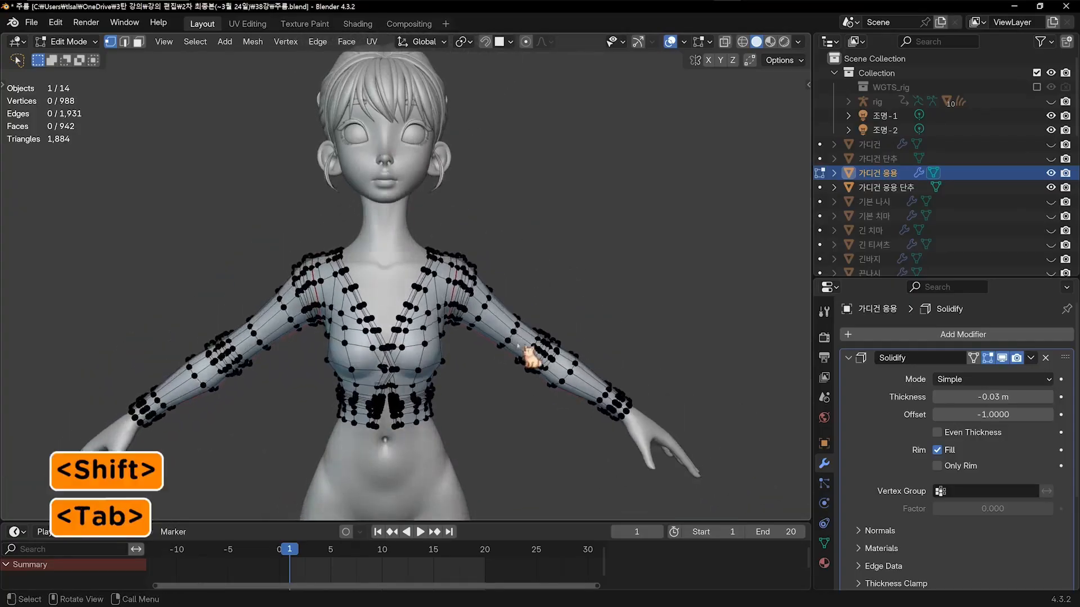
# Select the cardigan's whole mesh in Edit Mode and unwrap it with the Minimum Stretch method
pyautogui.press('Tab')
pyautogui.moveTo(585, 366); pyautogui.dragTo(508, 373, button='middle')
pyautogui.press('a')
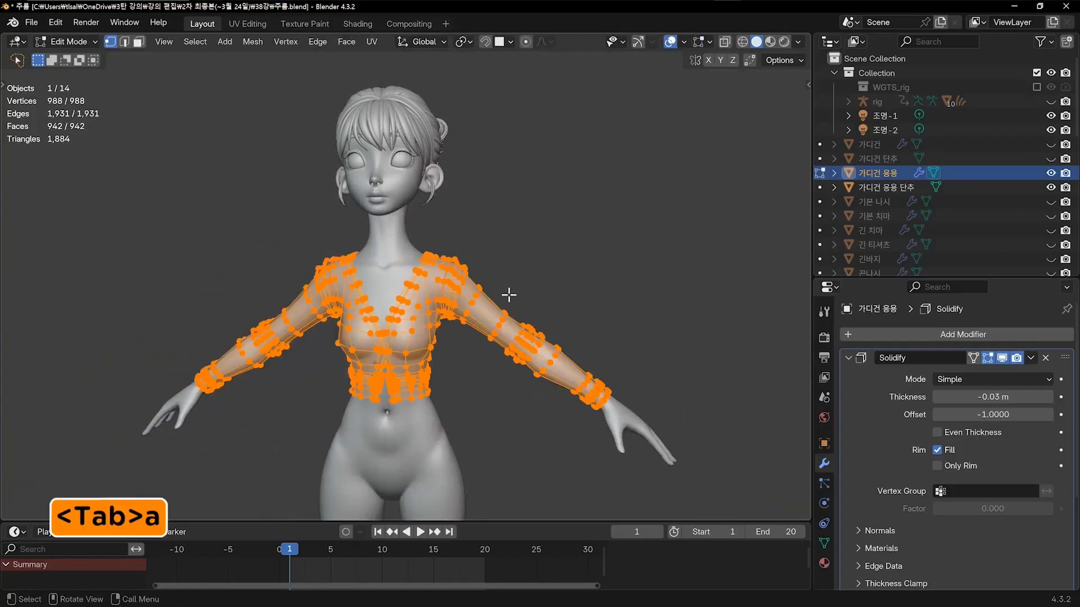
pyautogui.press('u')
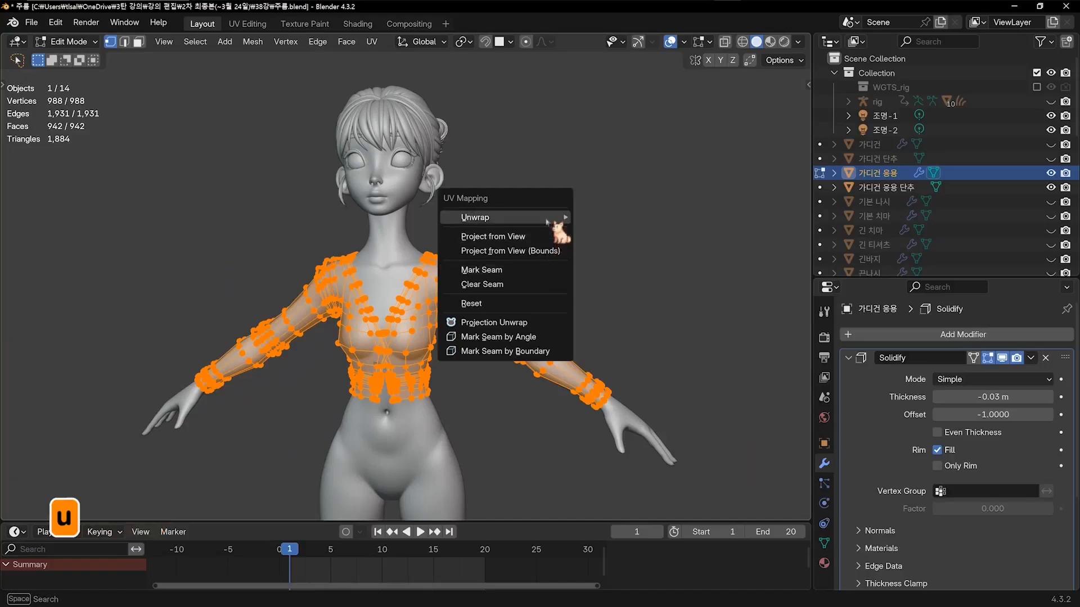
pyautogui.moveTo(554, 218)
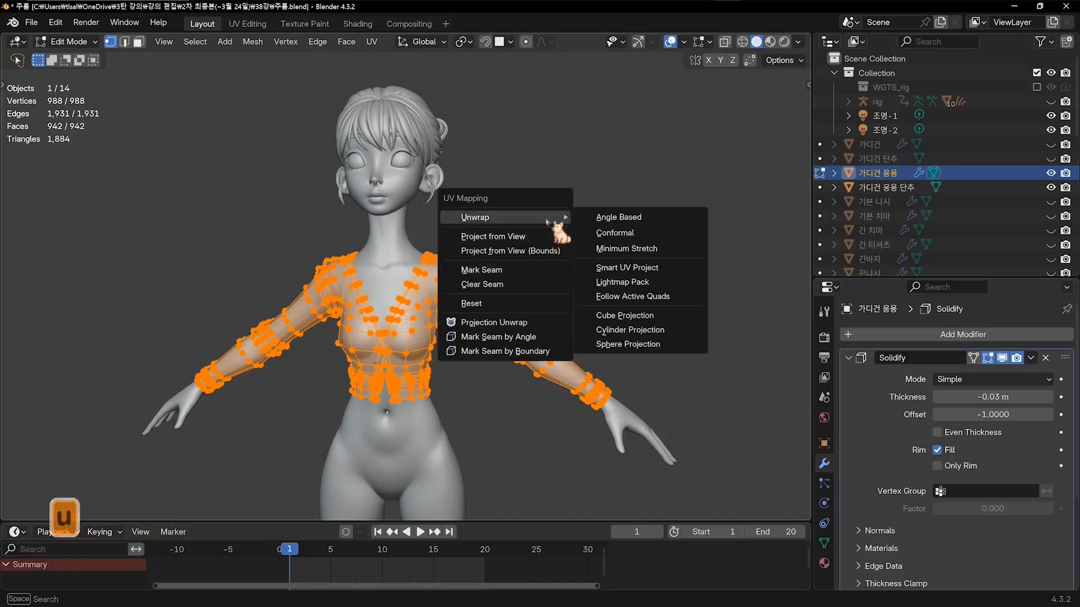
pyautogui.click(612, 249)
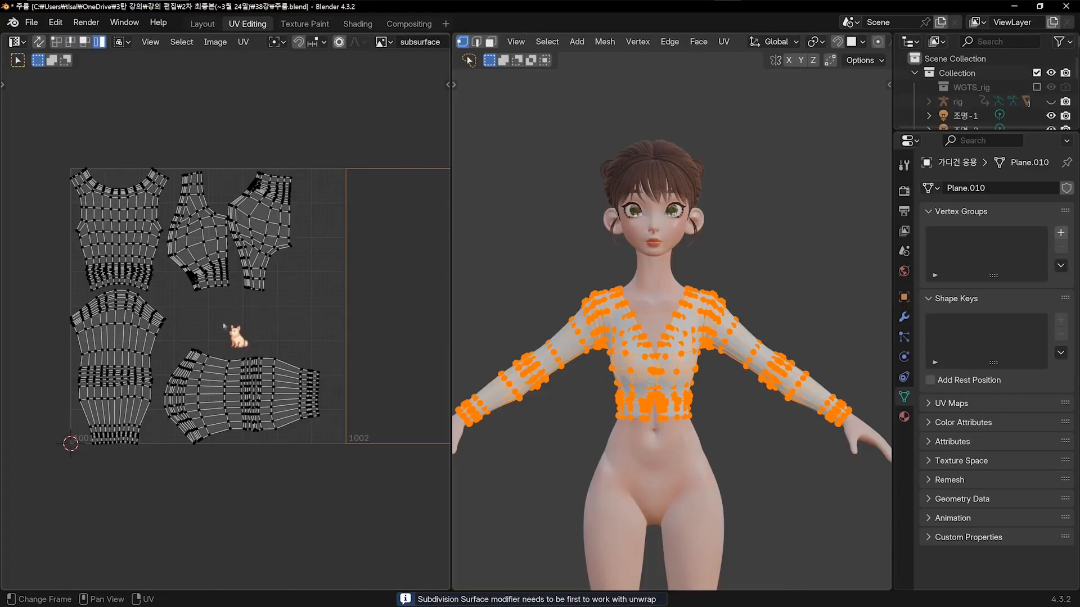
# Check the cardigan's front, back and sleeve UV islands in the UV Editing workspace, ending back in the Layout workspace
pyautogui.scroll(2, 223, 325)
pyautogui.moveTo(225, 313); pyautogui.dragTo(250, 338, button='middle')
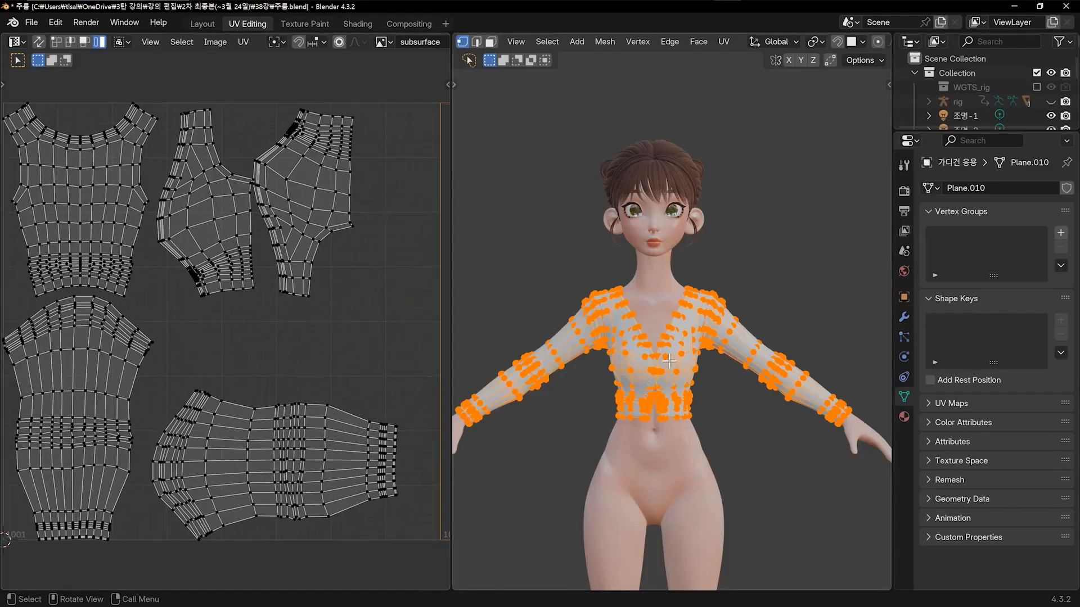
pyautogui.click(250, 239)
pyautogui.click(313, 229)
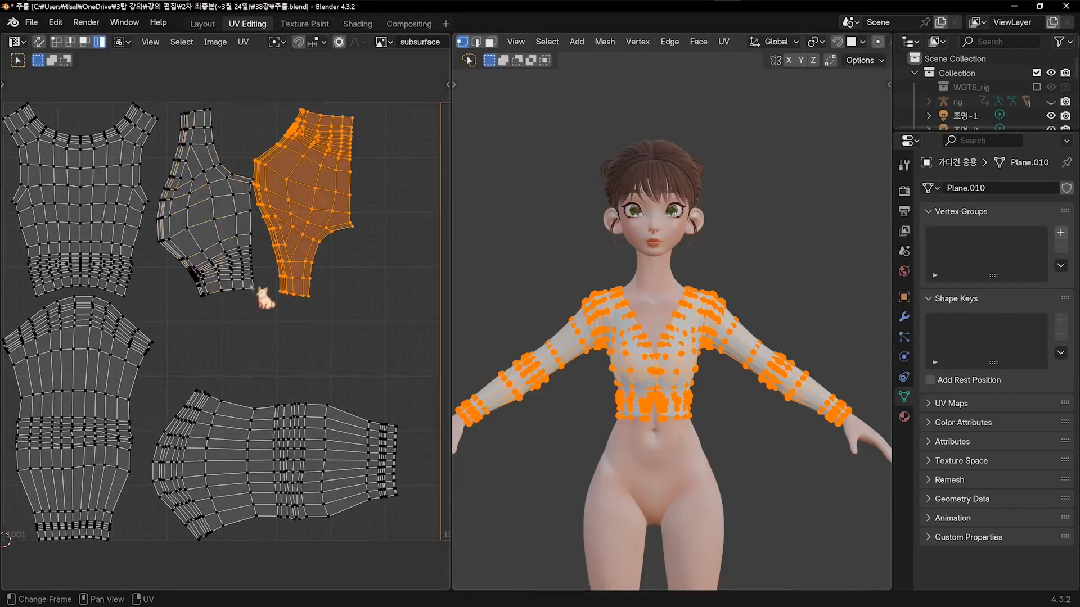
pyautogui.click(228, 239)
pyautogui.click(112, 247)
pyautogui.click(111, 468)
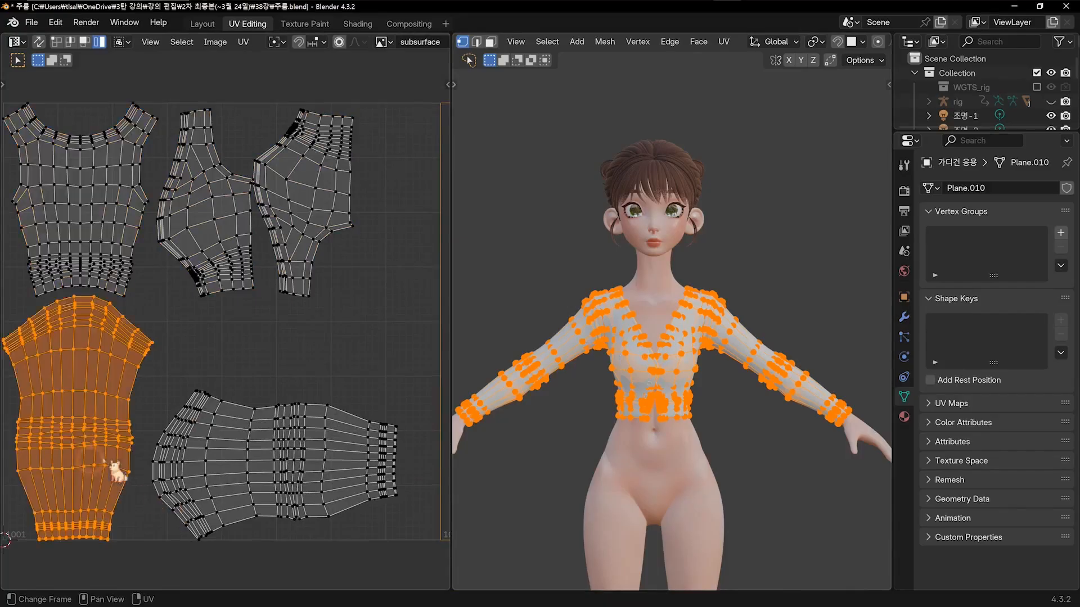
pyautogui.click(202, 23)
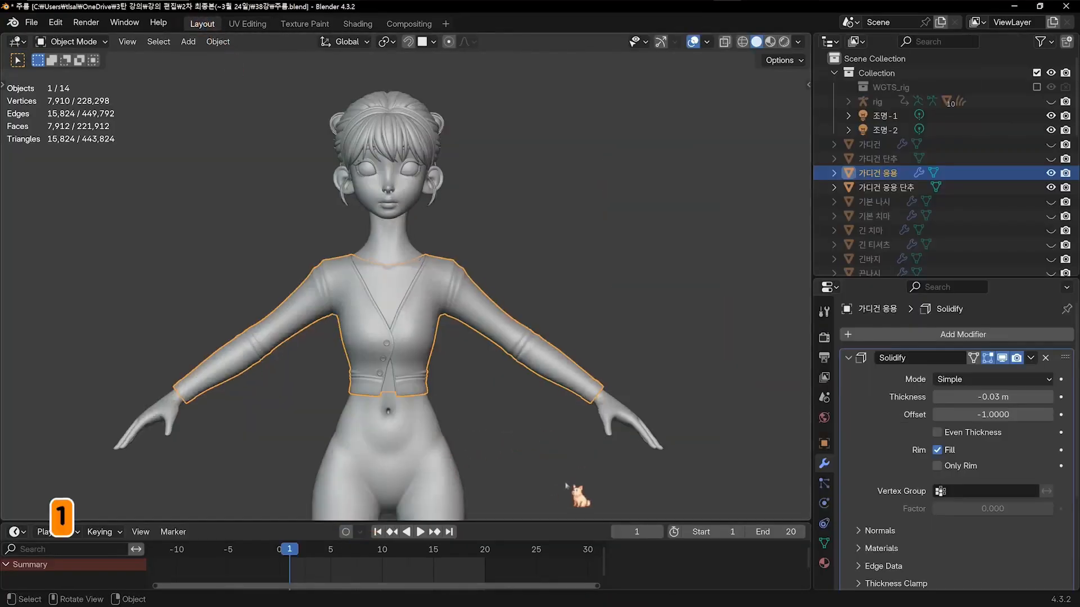
# Turn off the viewport display of the cardigan's Solidify and Subdivision modifiers
pyautogui.click(1002, 358)
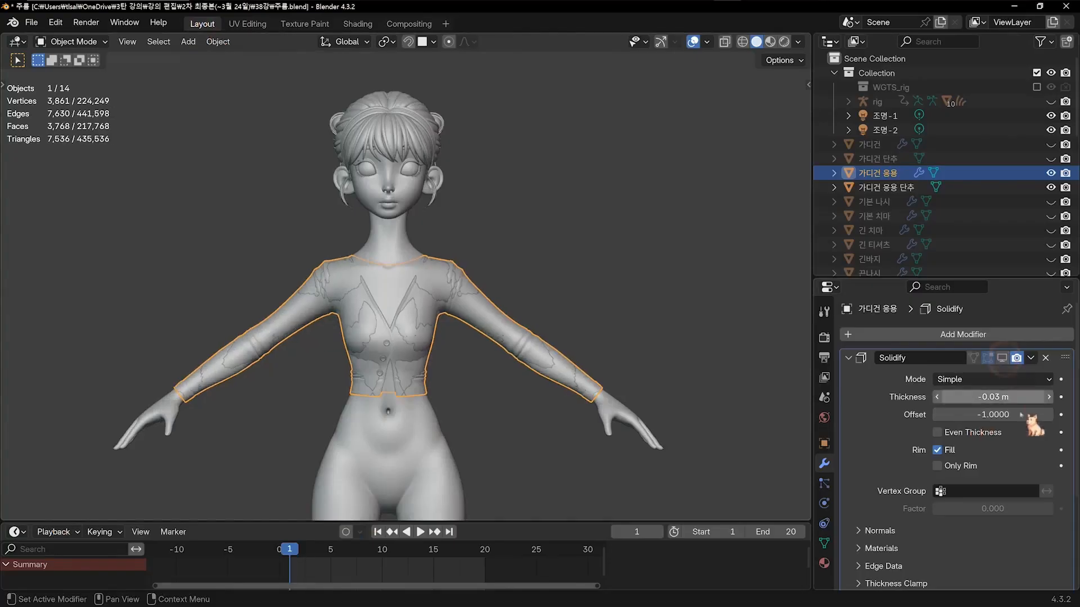
pyautogui.scroll(-5, 1031, 427)
pyautogui.click(1002, 488)
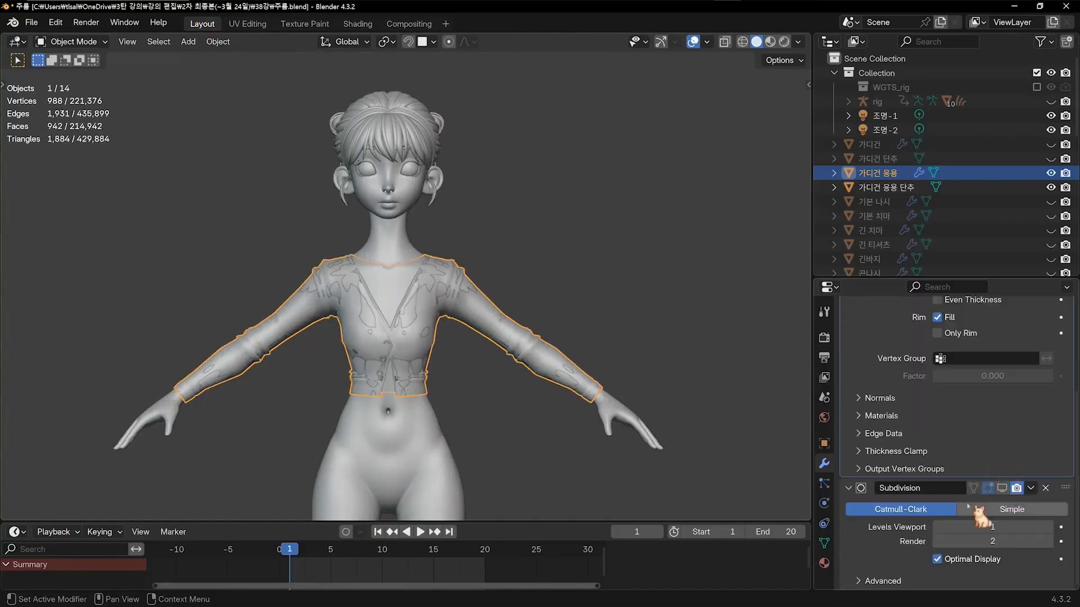
# Add a Multiresolution modifier at the top of the cardigan's modifier stack and subdivide it to level 5
pyautogui.scroll(5, 959, 424)
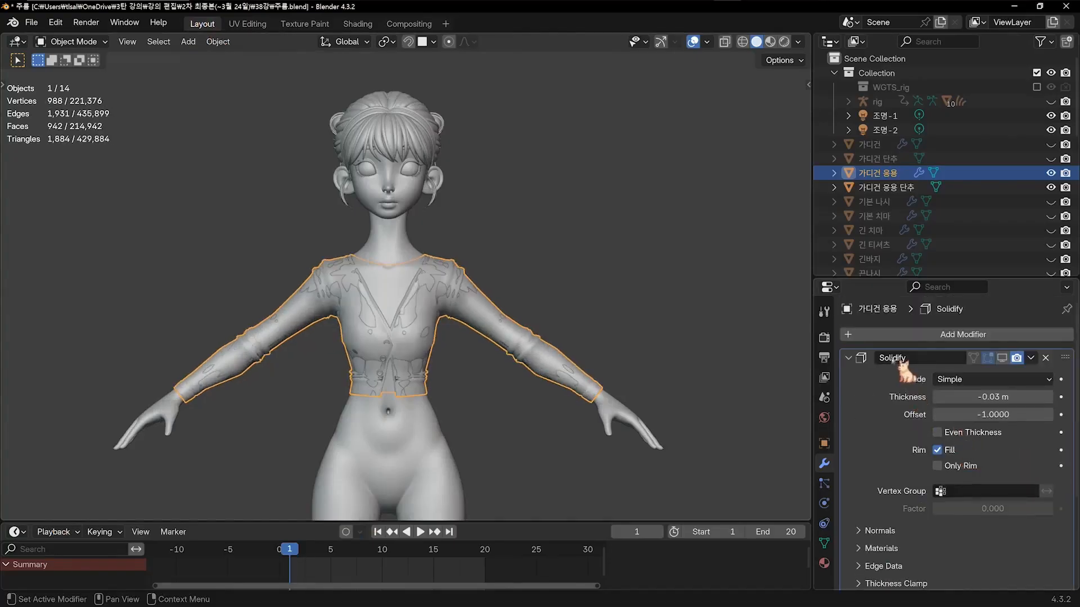
pyautogui.click(934, 337)
pyautogui.moveTo(935, 337)
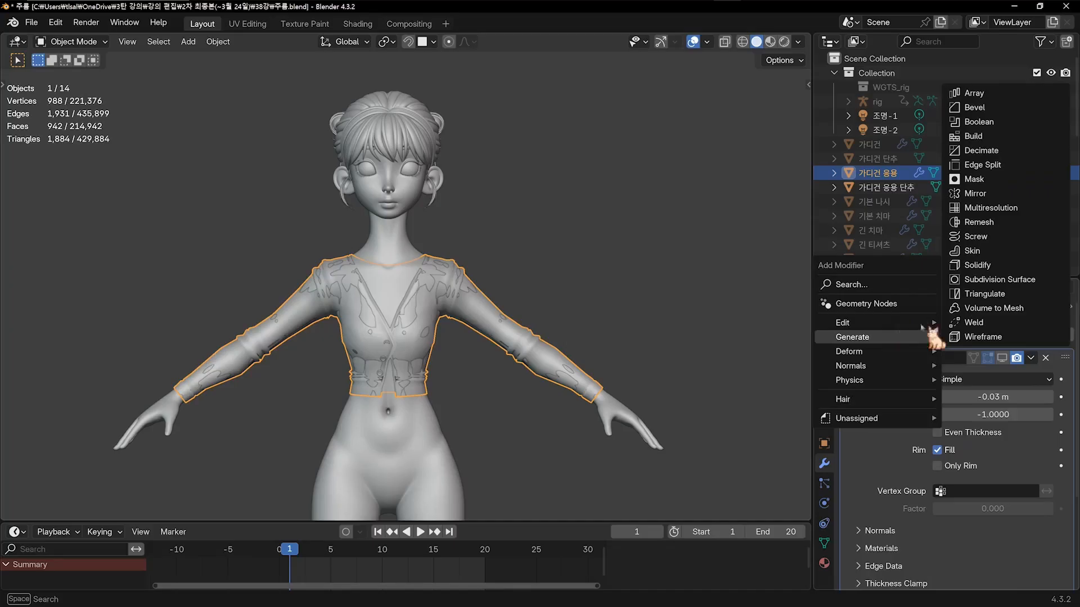
pyautogui.click(1001, 210)
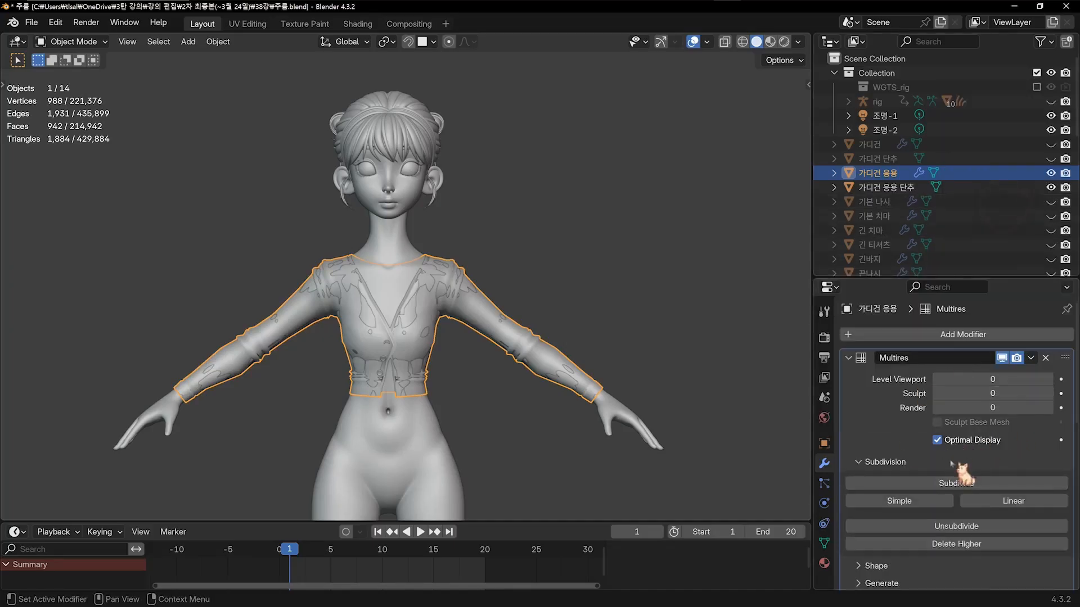
pyautogui.click(956, 482)
pyautogui.click(957, 483)
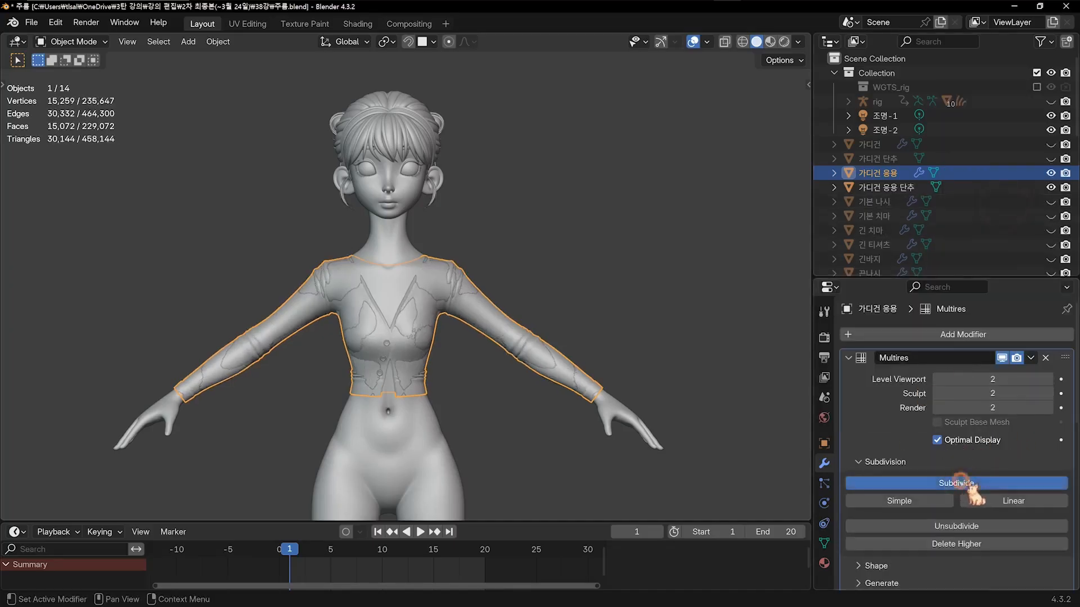
pyautogui.click(957, 483)
pyautogui.click(956, 482)
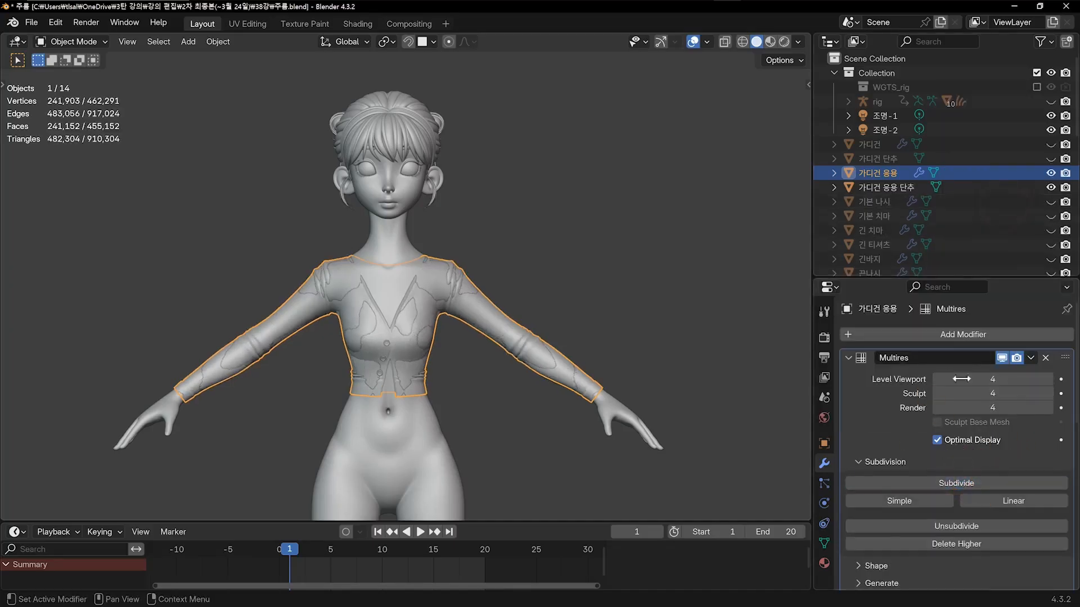
pyautogui.click(956, 482)
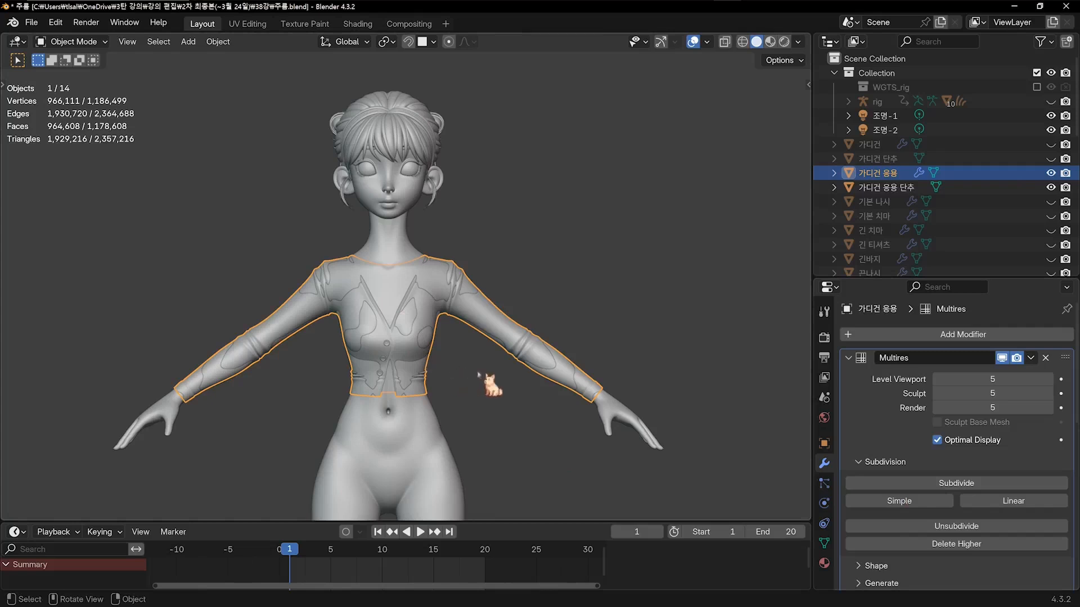
pyautogui.press('/')
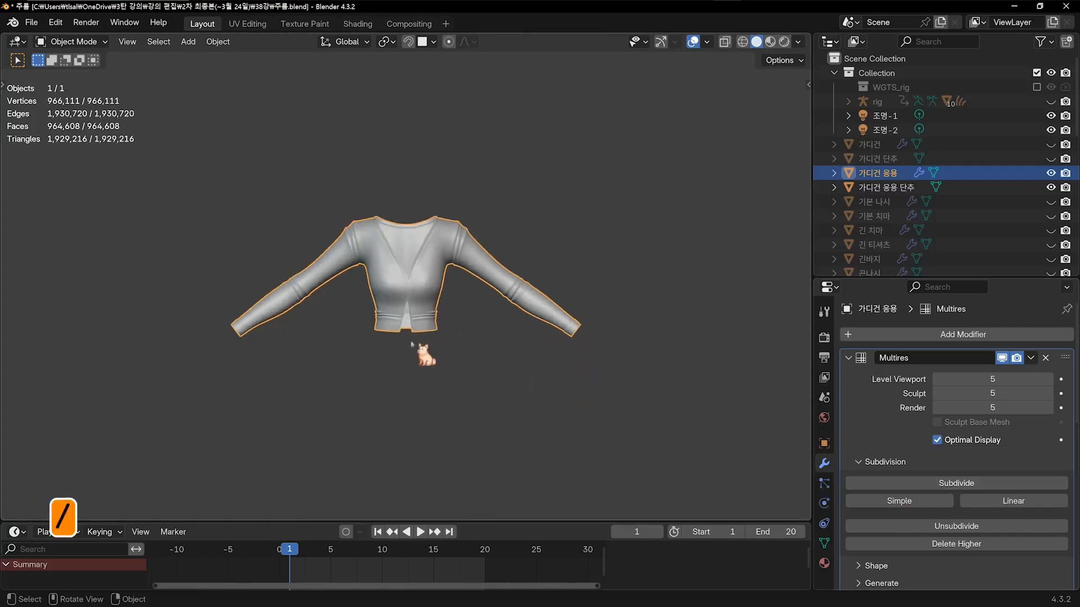
pyautogui.scroll(4, 440, 326)
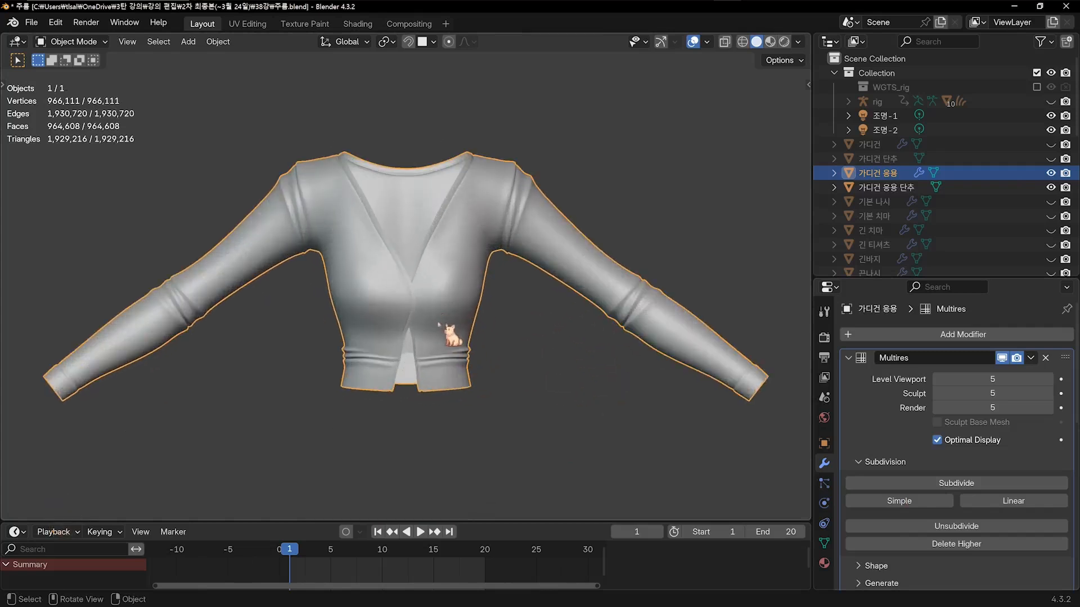
pyautogui.press('/')
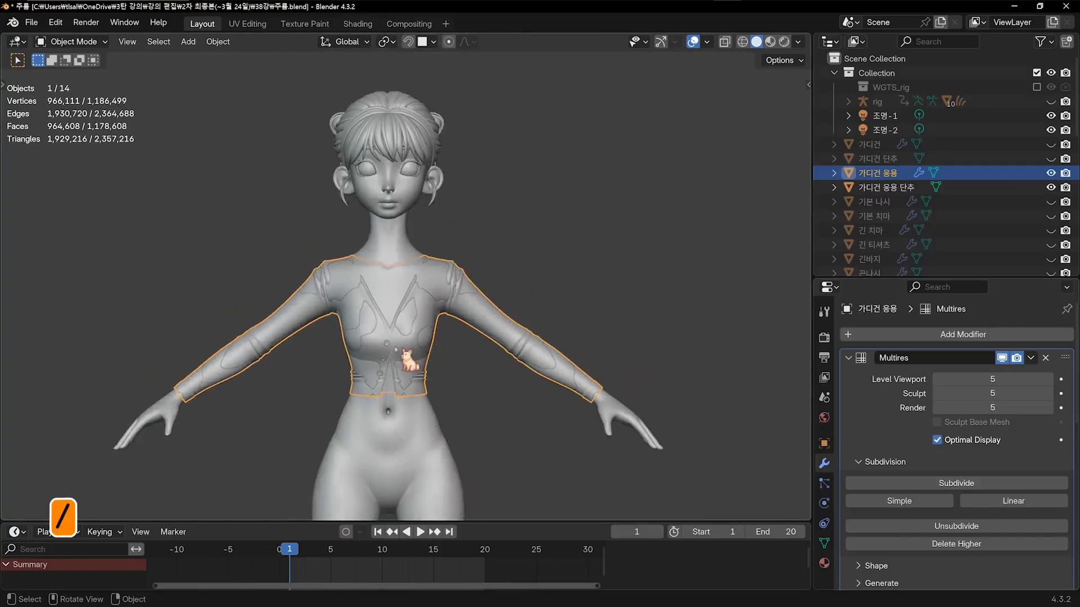
# Isolate the cardigan together with its buttons in local view
pyautogui.click(381, 340)
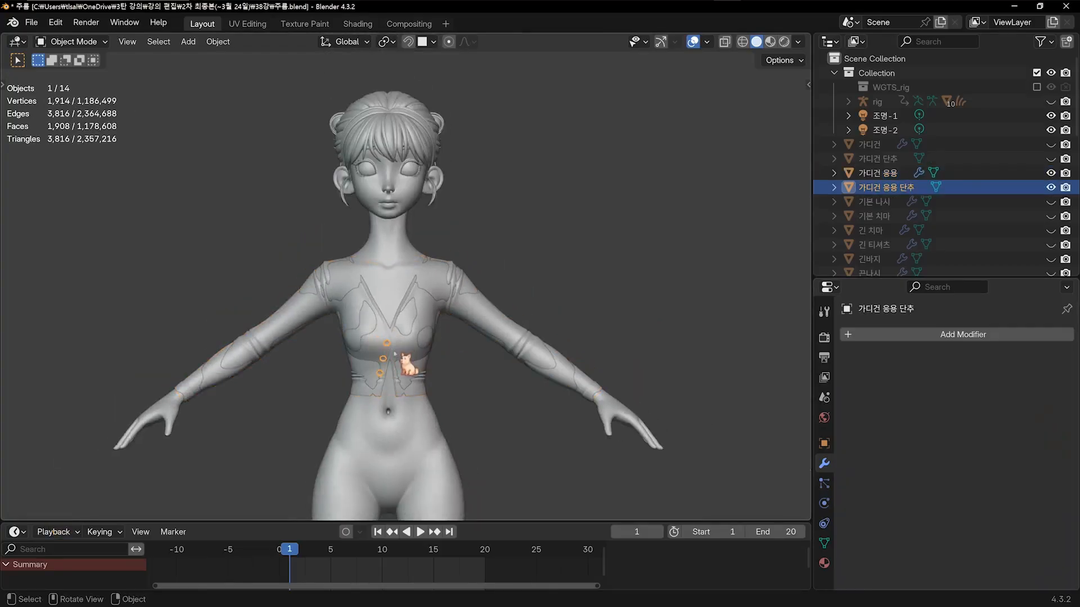
pyautogui.keyDown('shift'); pyautogui.click(404, 325); pyautogui.keyUp('shift')
pyautogui.click(445, 338)
pyautogui.keyDown('shift'); pyautogui.click(387, 343); pyautogui.keyUp('shift')
pyautogui.keyDown('shift'); pyautogui.click(416, 353); pyautogui.keyUp('shift')
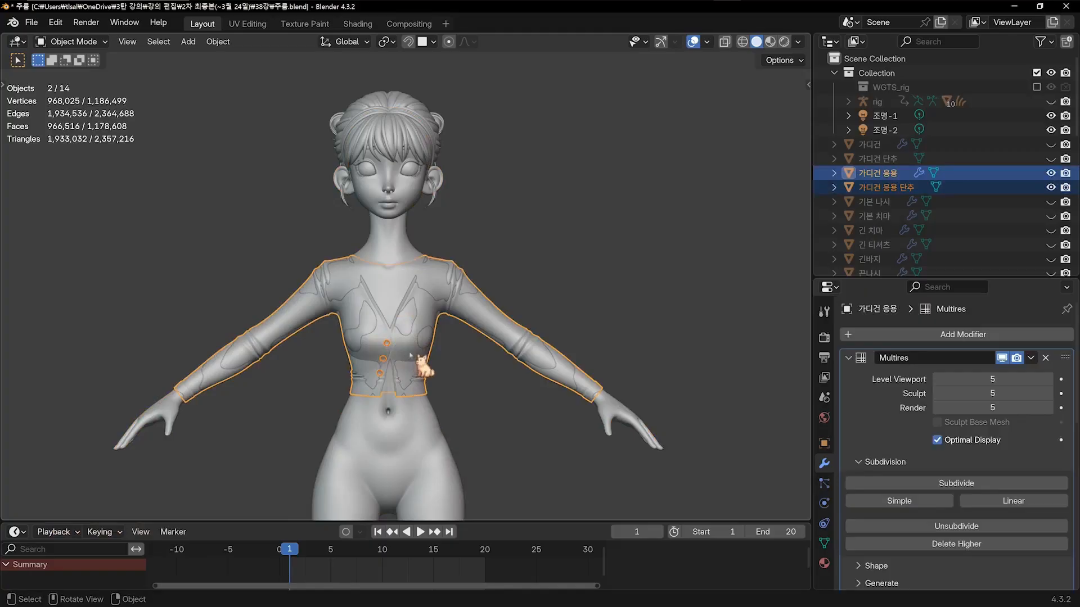
pyautogui.press('KP_Divide')
pyautogui.click(461, 363)
pyautogui.scroll(4, 441, 362)
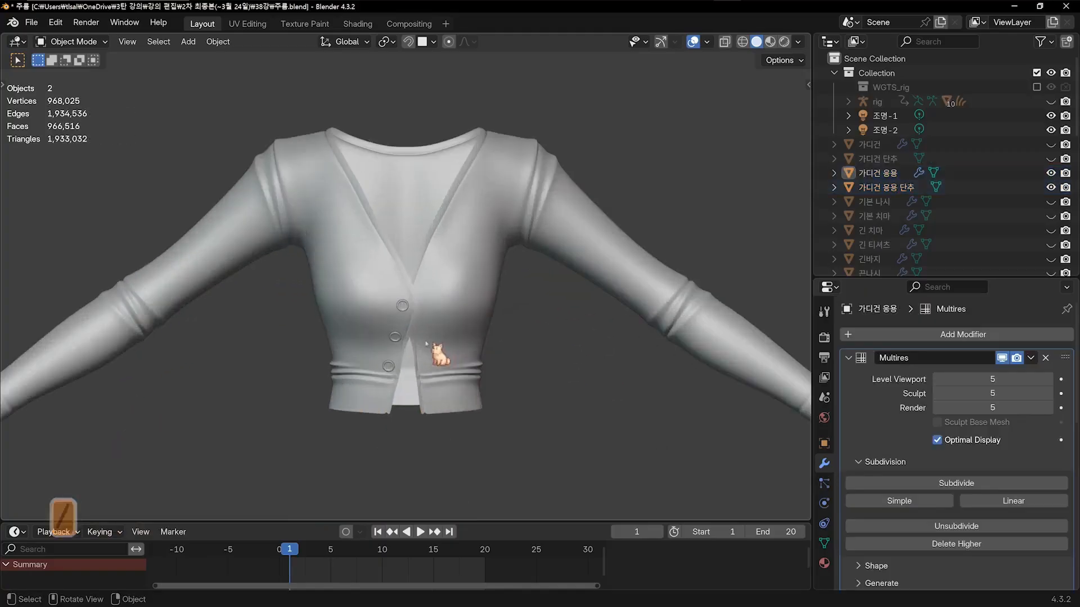
# Put the cardigan into Sculpt Mode and enlarge the Draw Sharp brush radius to 94 px
pyautogui.click(457, 326)
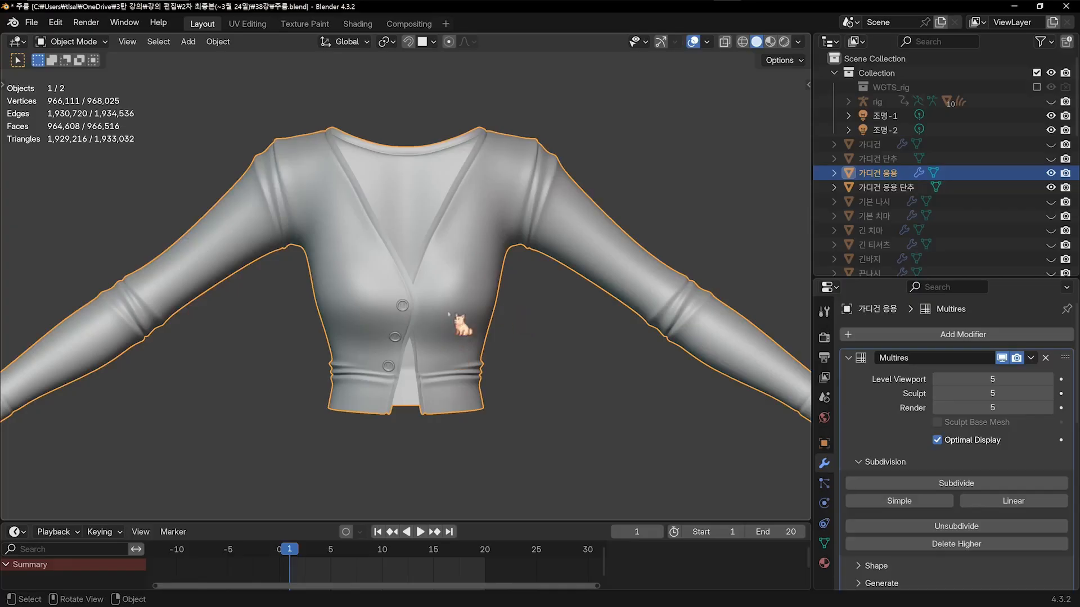
pyautogui.hotkey('ctrl', 'Tab')
pyautogui.click(490, 432)
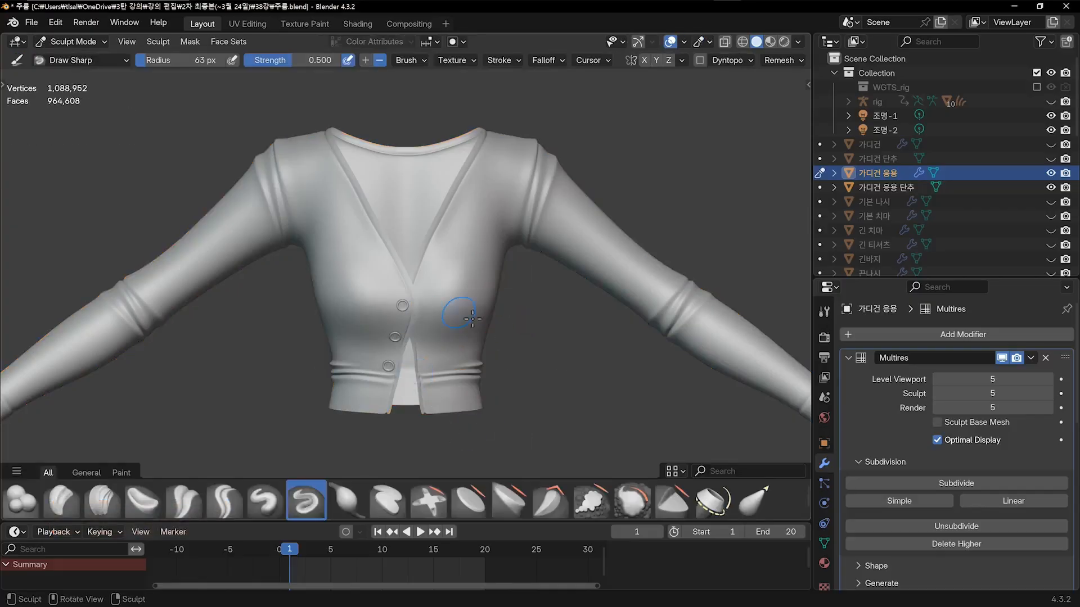
pyautogui.press(']')
pyautogui.press(']')
pyautogui.press(']')
pyautogui.press(']')
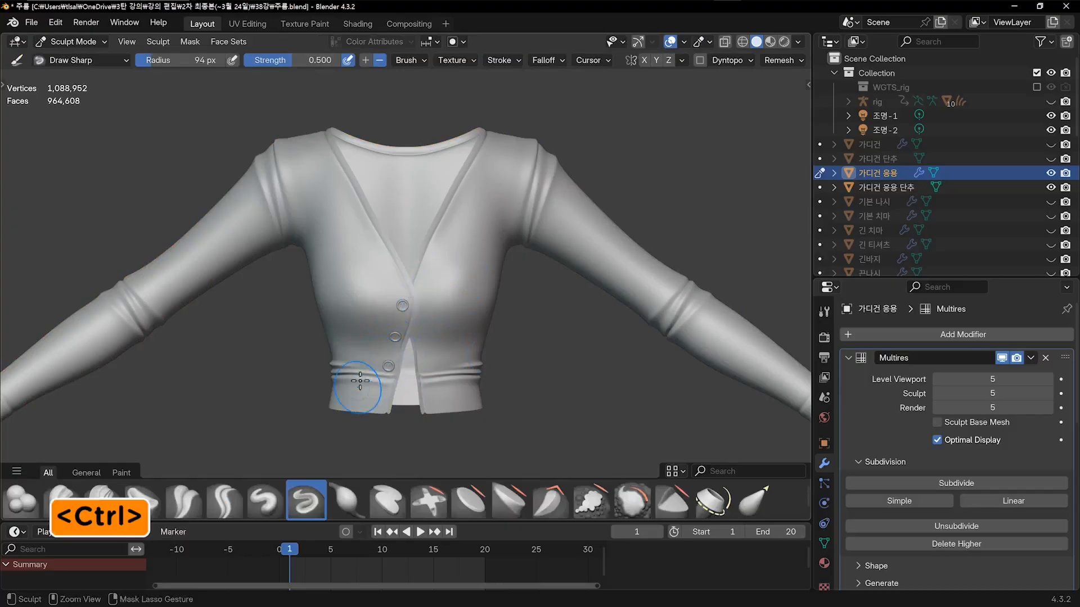
# Try to sculpt sharp wrinkles radiating from the top button across both front panels
pyautogui.keyDown('ctrl'); pyautogui.moveTo(362, 377); pyautogui.dragTo(429, 310, button='middle'); pyautogui.keyUp('ctrl')
pyautogui.keyDown('ctrl'); pyautogui.moveTo(381, 354); pyautogui.dragTo(393, 384, button='middle'); pyautogui.keyUp('ctrl')
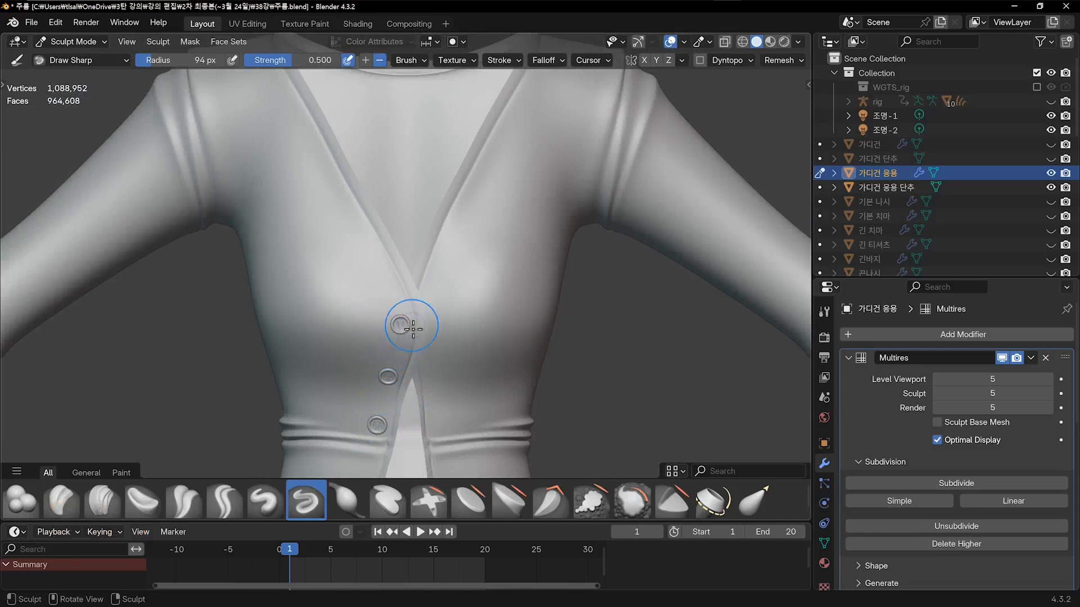
pyautogui.moveTo(400, 346); pyautogui.dragTo(423, 336, button='middle')
pyautogui.moveTo(434, 318); pyautogui.dragTo(329, 375)
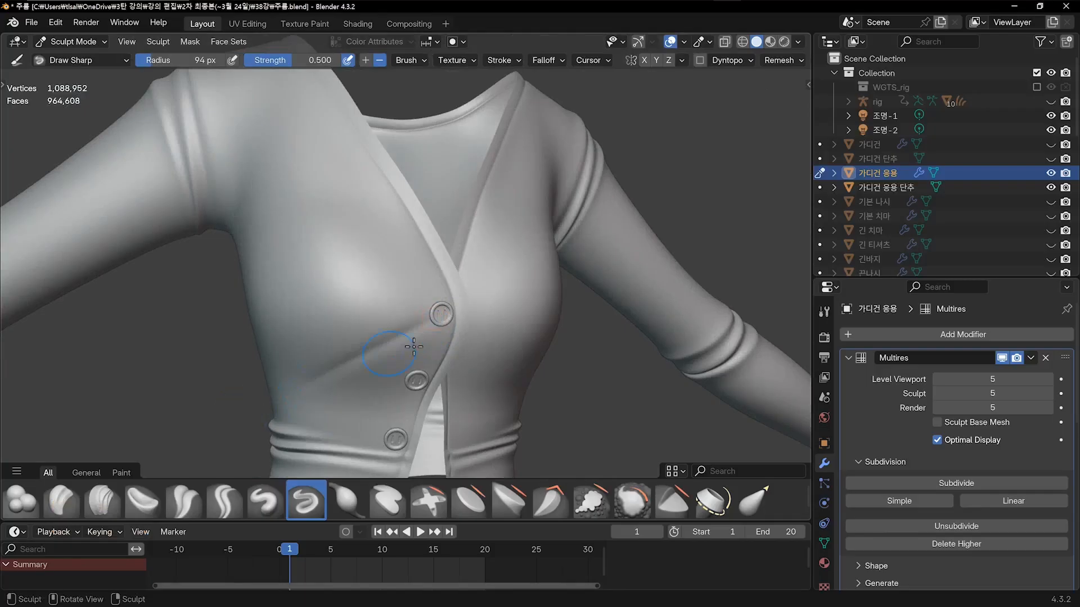
pyautogui.press('KP_1')
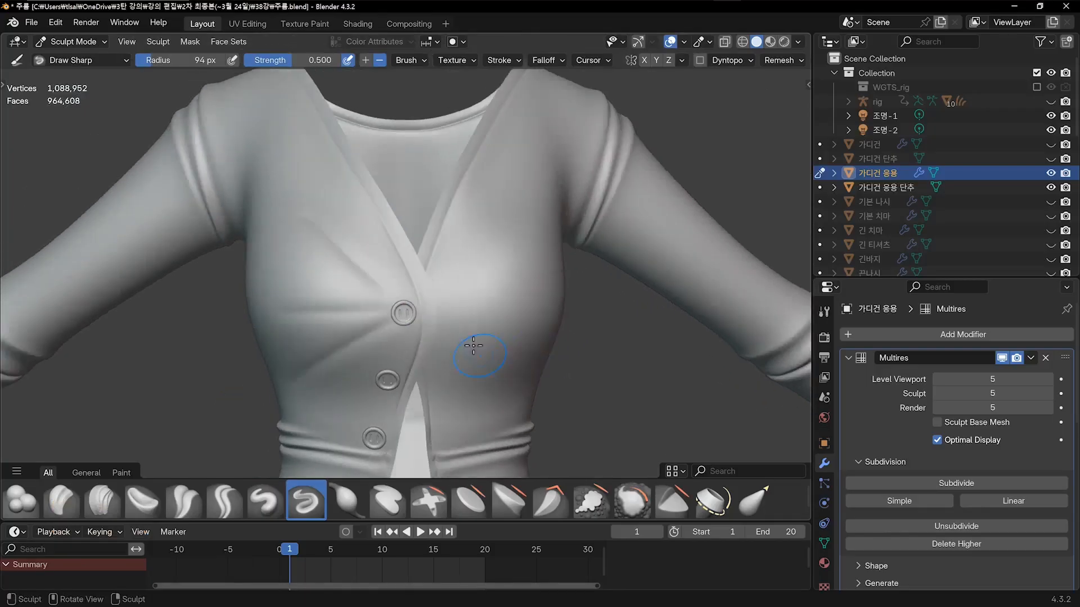
pyautogui.moveTo(454, 315); pyautogui.dragTo(534, 326)
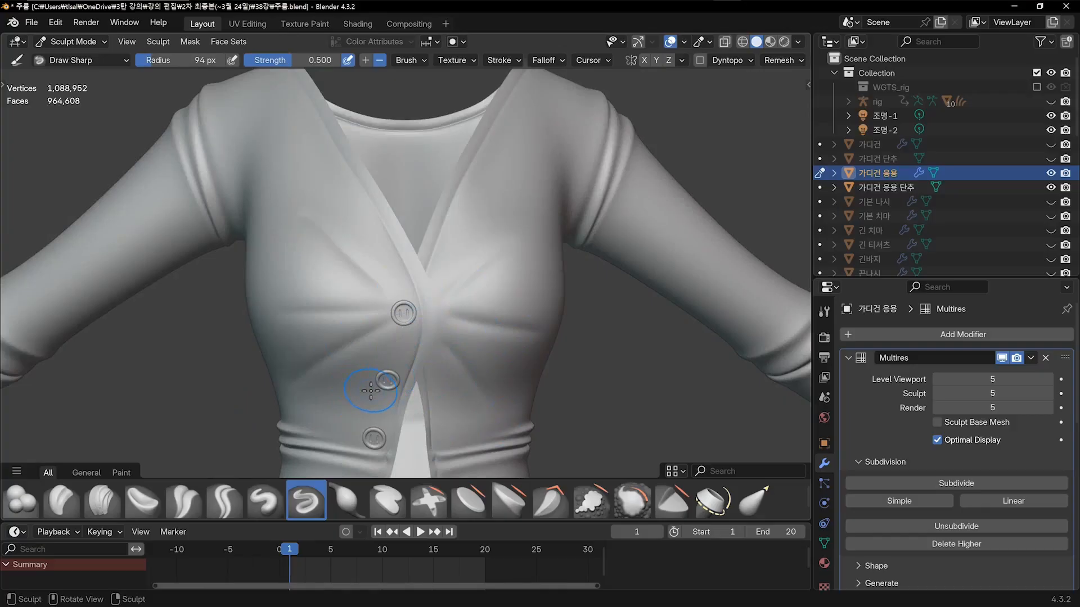
pyautogui.hotkey('ctrl', 'z')
pyautogui.hotkey('ctrl', 'z')
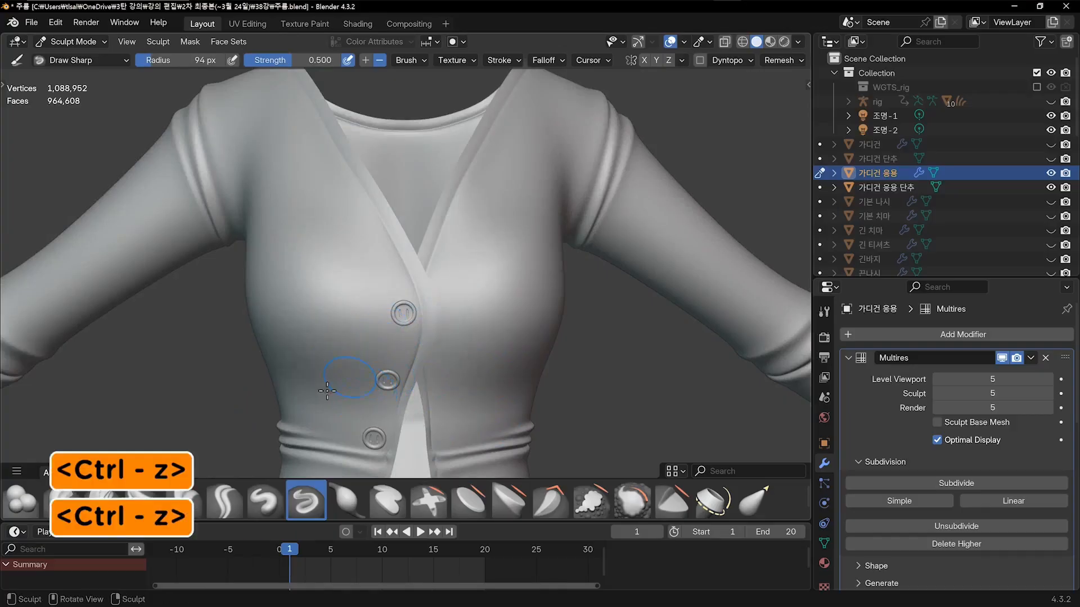
# Sculpt inverted Draw Sharp wrinkles fanning out from the top button across the cardigan's buttoned front panel
pyautogui.moveTo(374, 349); pyautogui.dragTo(391, 334, button='middle')
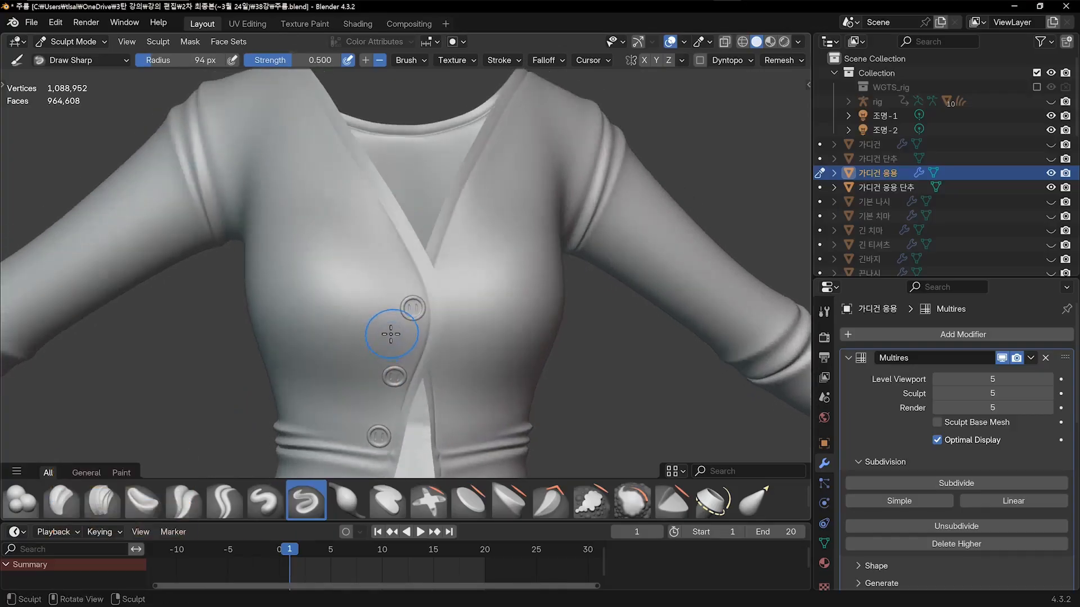
pyautogui.keyDown('ctrl'); pyautogui.moveTo(410, 313); pyautogui.dragTo(344, 367); pyautogui.keyUp('ctrl')
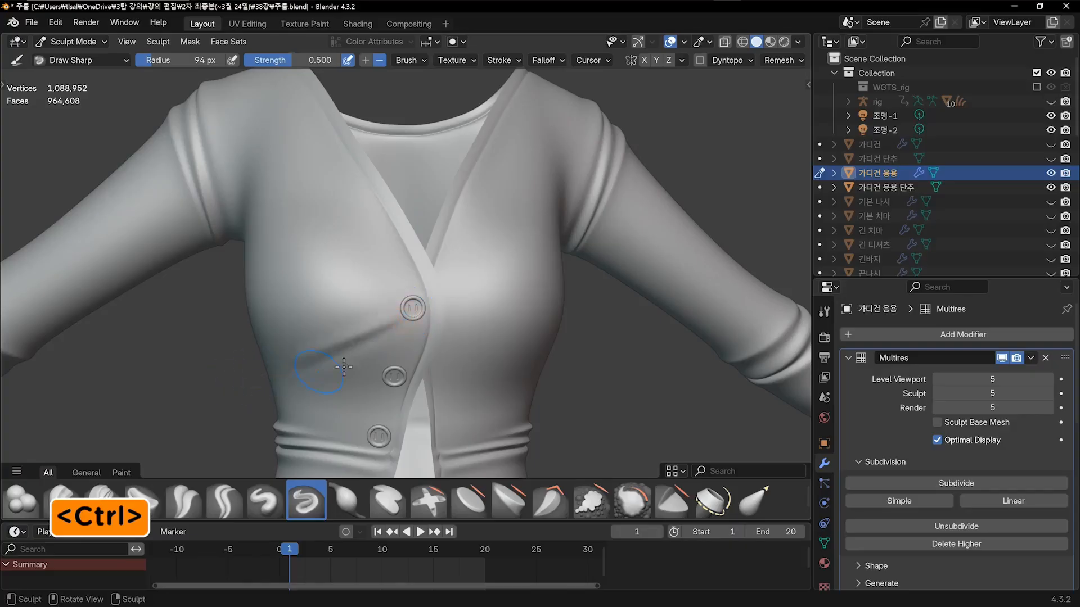
pyautogui.hotkey('ctrl', 'z')
pyautogui.keyDown('ctrl'); pyautogui.moveTo(406, 315); pyautogui.dragTo(331, 369); pyautogui.keyUp('ctrl')
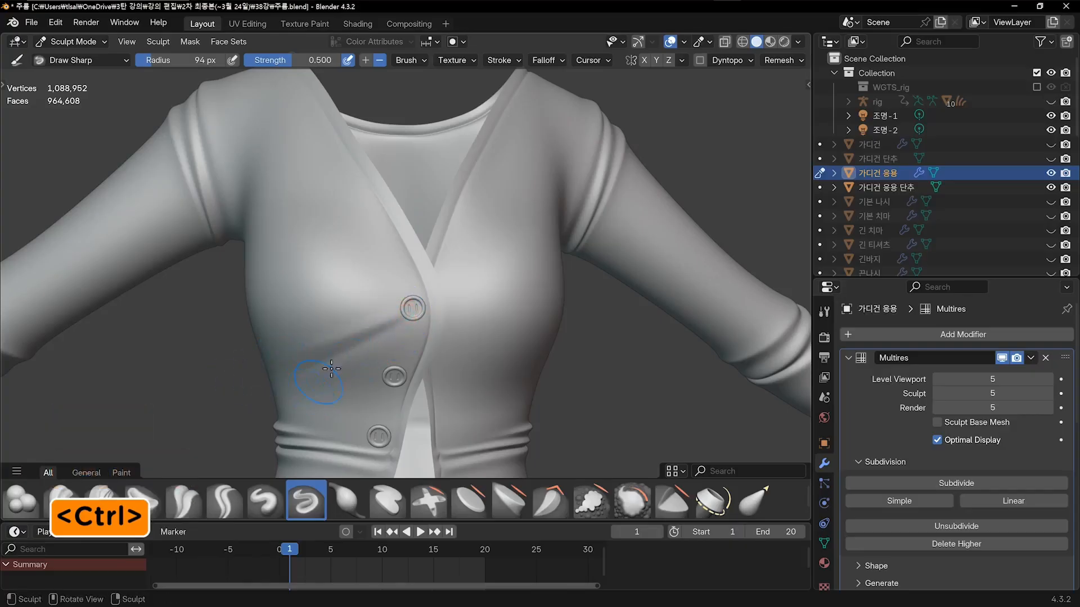
pyautogui.moveTo(331, 368); pyautogui.dragTo(332, 341, button='middle')
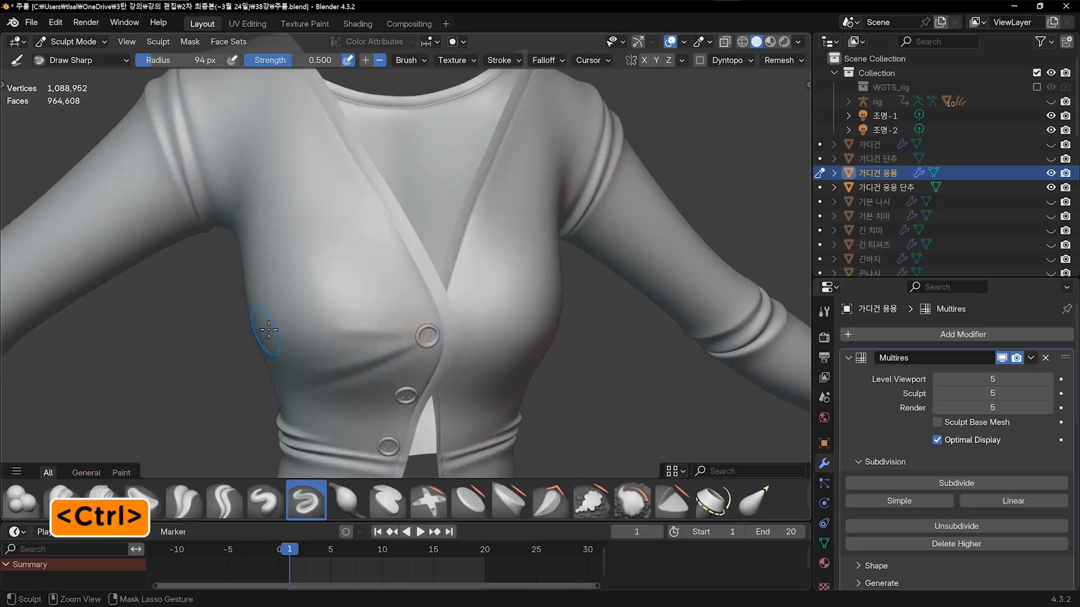
pyautogui.hotkey('ctrl', 'z')
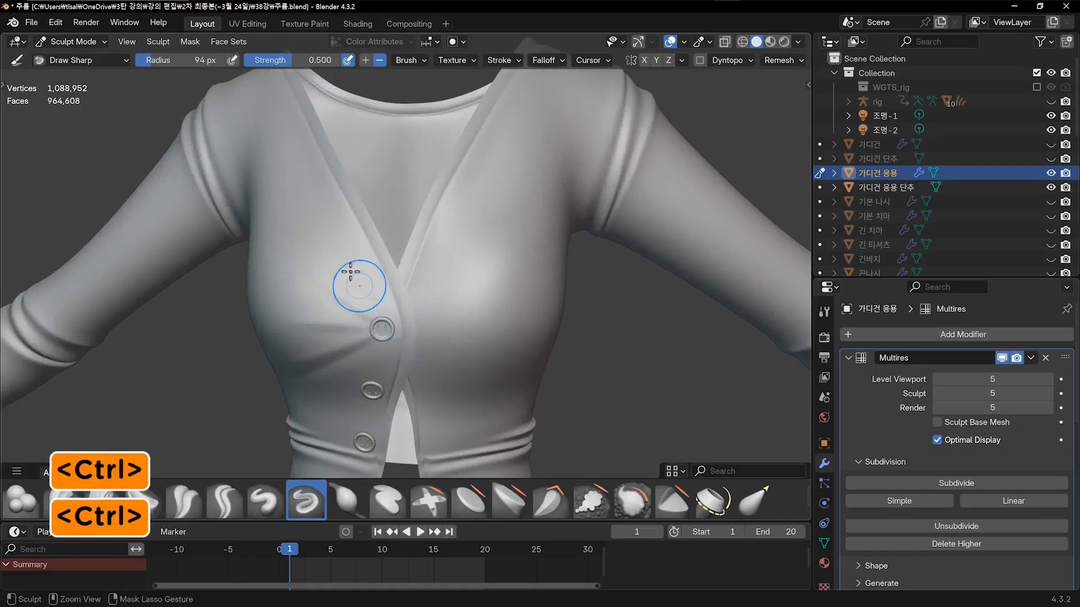
pyautogui.moveTo(405, 417); pyautogui.dragTo(391, 355, button='middle')
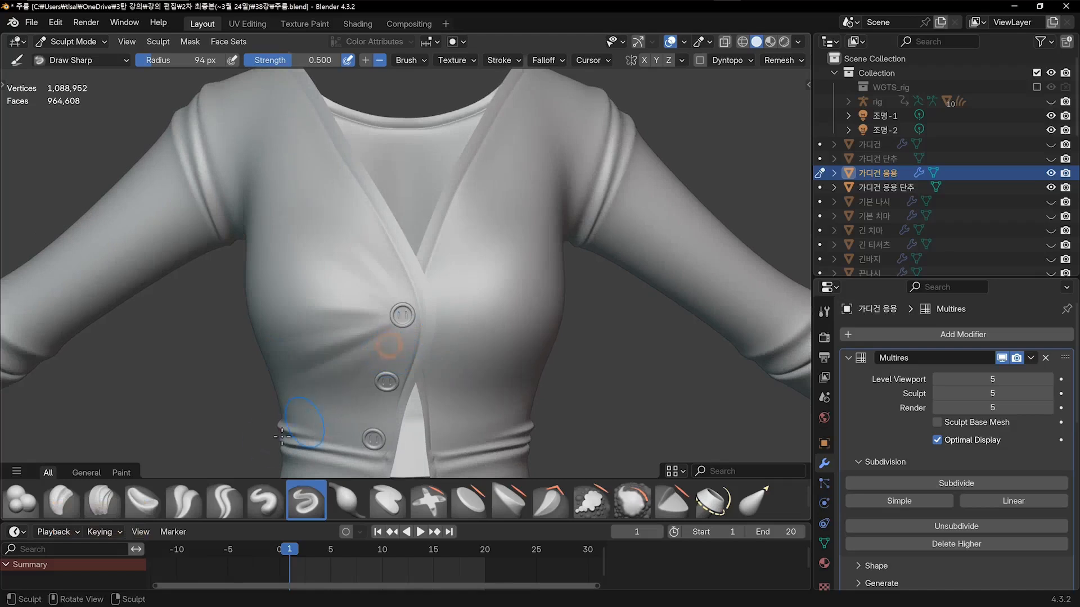
pyautogui.press('ctrl')
pyautogui.hotkey('ctrl', 'z')
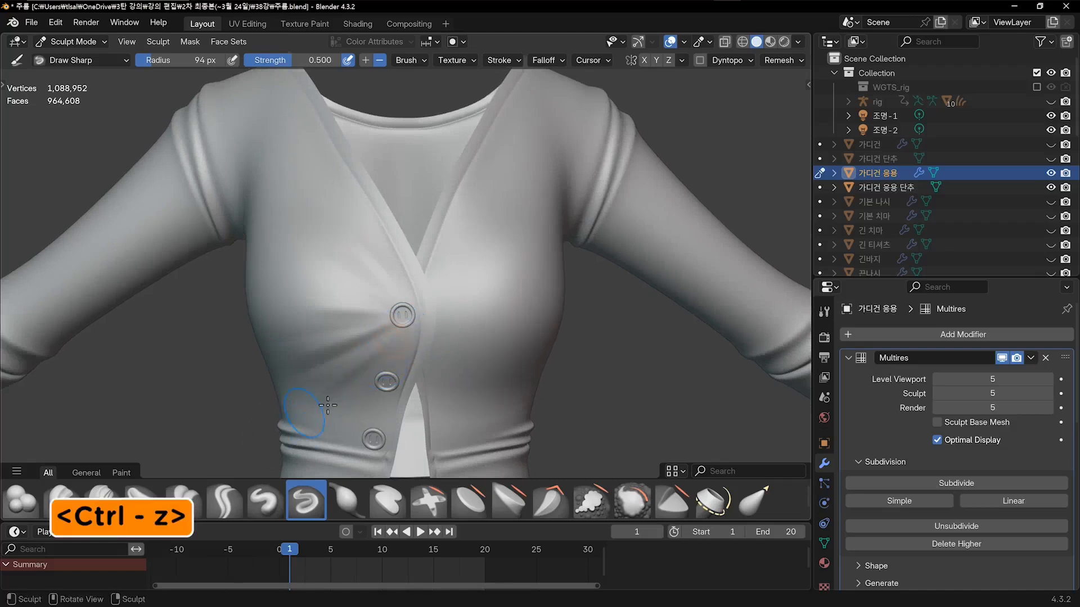
pyautogui.moveTo(393, 313)
pyautogui.mouseDown(button='middle')
pyautogui.moveTo(393, 366)
pyautogui.moveTo(418, 369)
pyautogui.moveTo(399, 370)
pyautogui.mouseUp(button='middle')
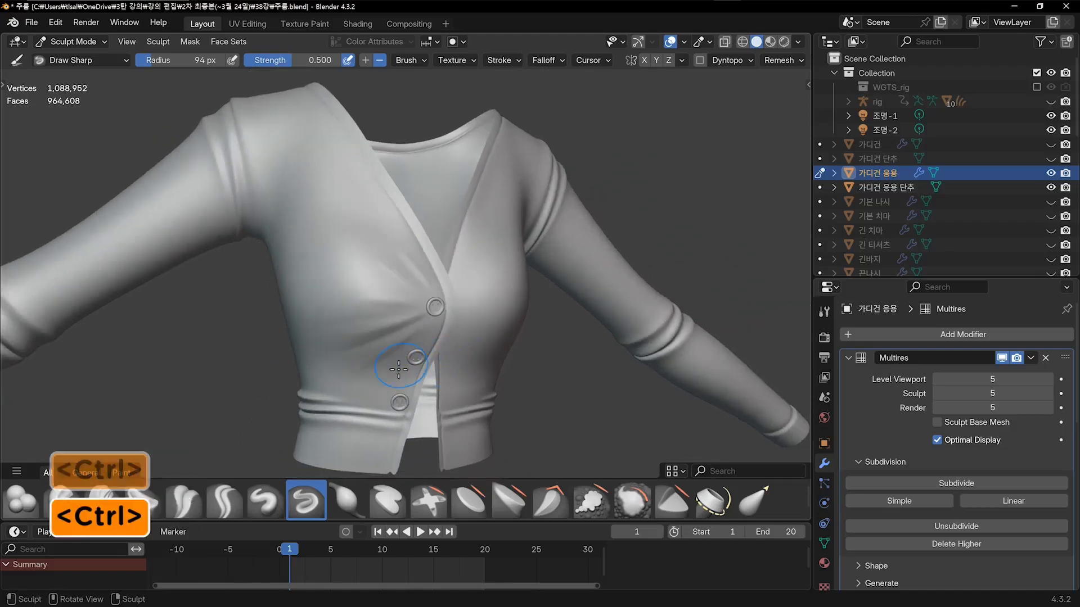
# Smooth the new wrinkles above and below the top button on the buttoned front panel
pyautogui.keyDown('shift'); pyautogui.moveTo(394, 256); pyautogui.dragTo(398, 257); pyautogui.keyUp('shift')
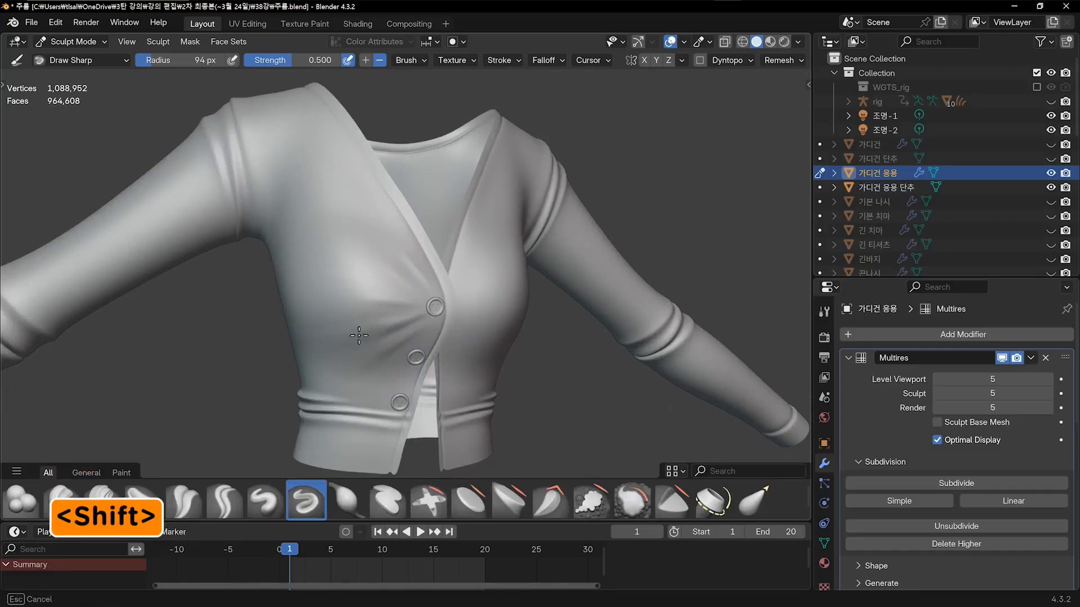
pyautogui.keyDown('shift'); pyautogui.moveTo(382, 283); pyautogui.dragTo(388, 289); pyautogui.keyUp('shift')
pyautogui.moveTo(486, 343); pyautogui.dragTo(431, 344, button='middle')
pyautogui.keyDown('shift'); pyautogui.moveTo(351, 353); pyautogui.dragTo(332, 365); pyautogui.keyUp('shift')
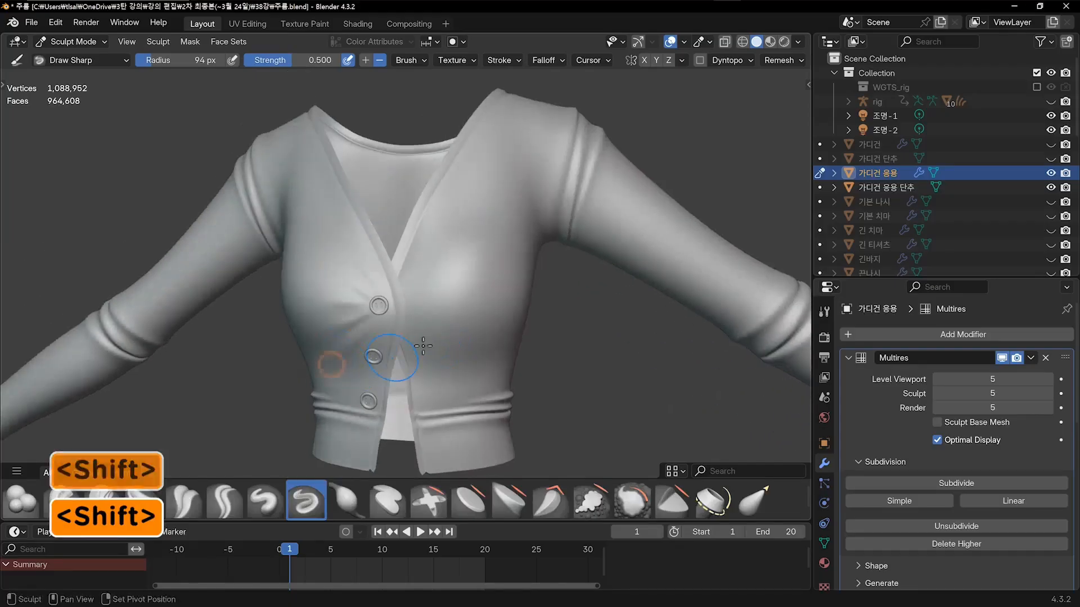
# Rework the sharp wrinkles around the top button on the buttoned panel and soften their ends toward the waist
pyautogui.moveTo(422, 346); pyautogui.dragTo(397, 321, button='middle')
pyautogui.scroll(1, 396, 319)
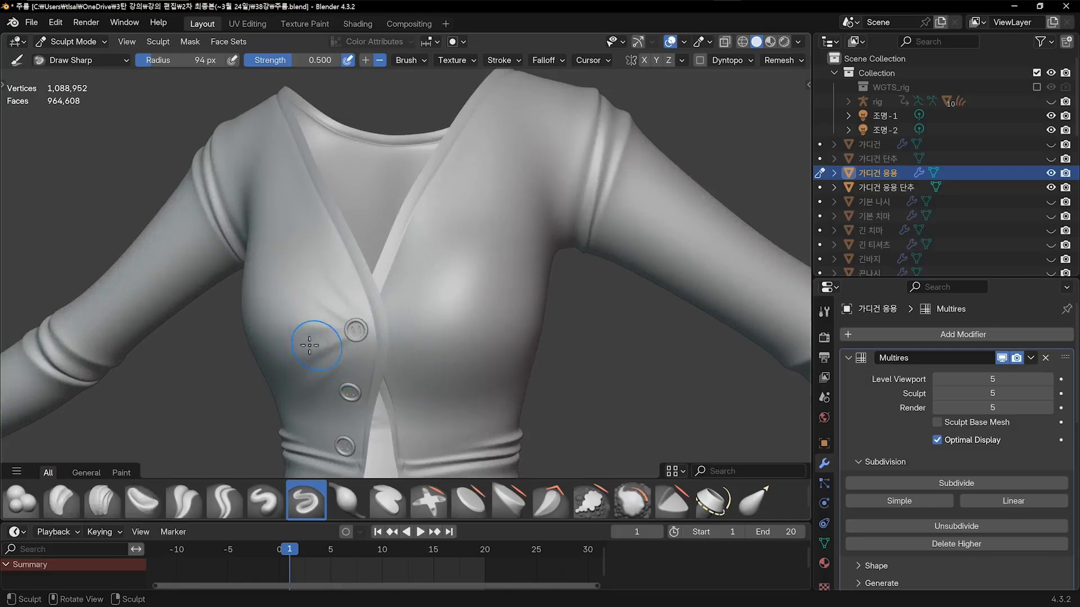
pyautogui.hotkey('ctrl', 'z')
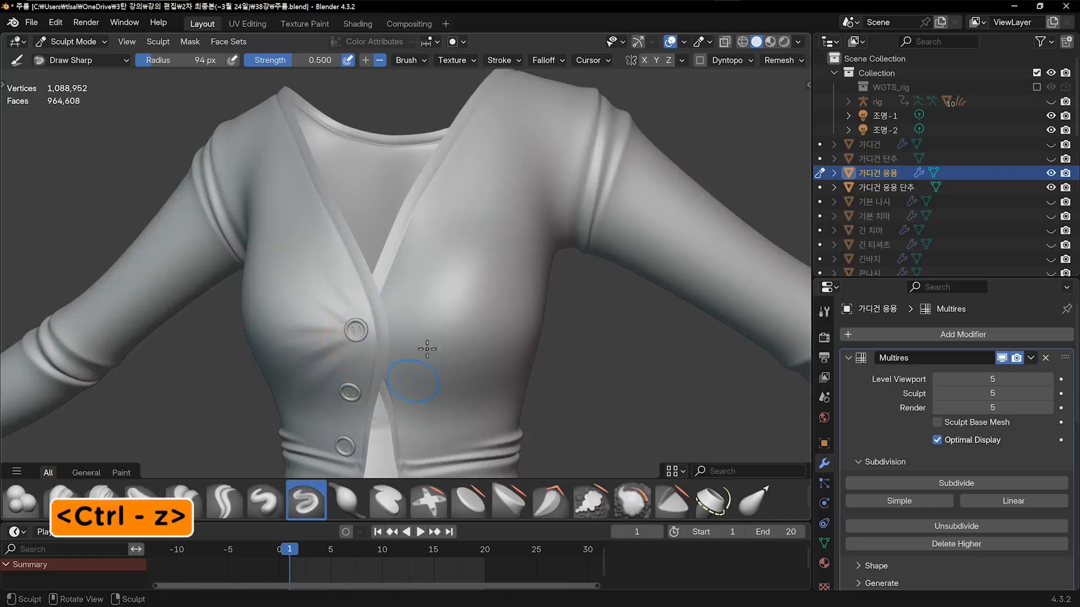
pyautogui.hotkey('ctrl', 'z')
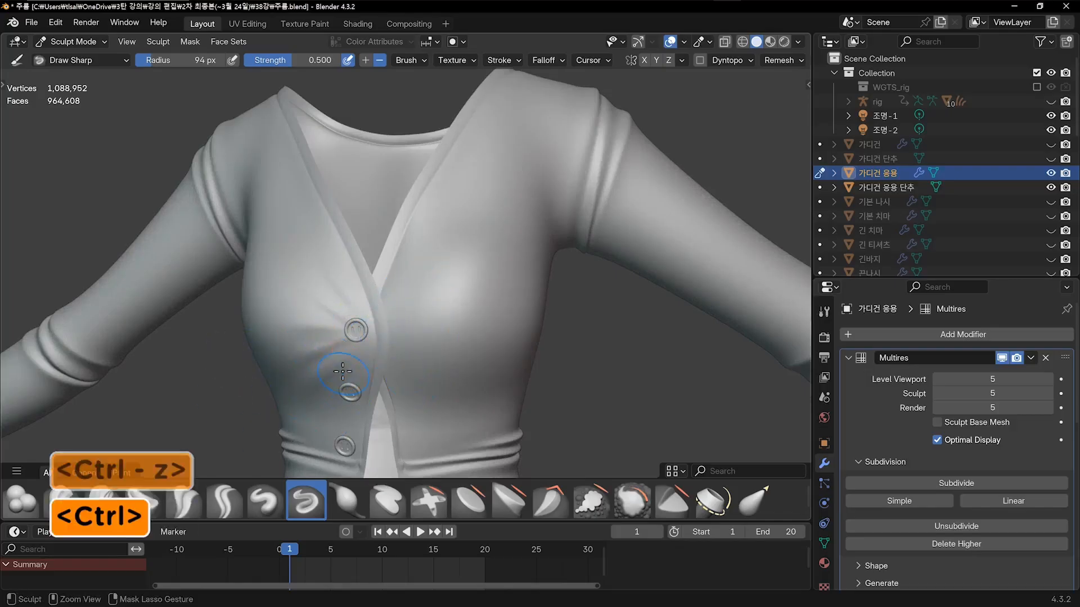
pyautogui.hotkey('ctrl', 'z')
pyautogui.keyDown('shift'); pyautogui.moveTo(318, 380); pyautogui.dragTo(305, 377); pyautogui.keyUp('shift')
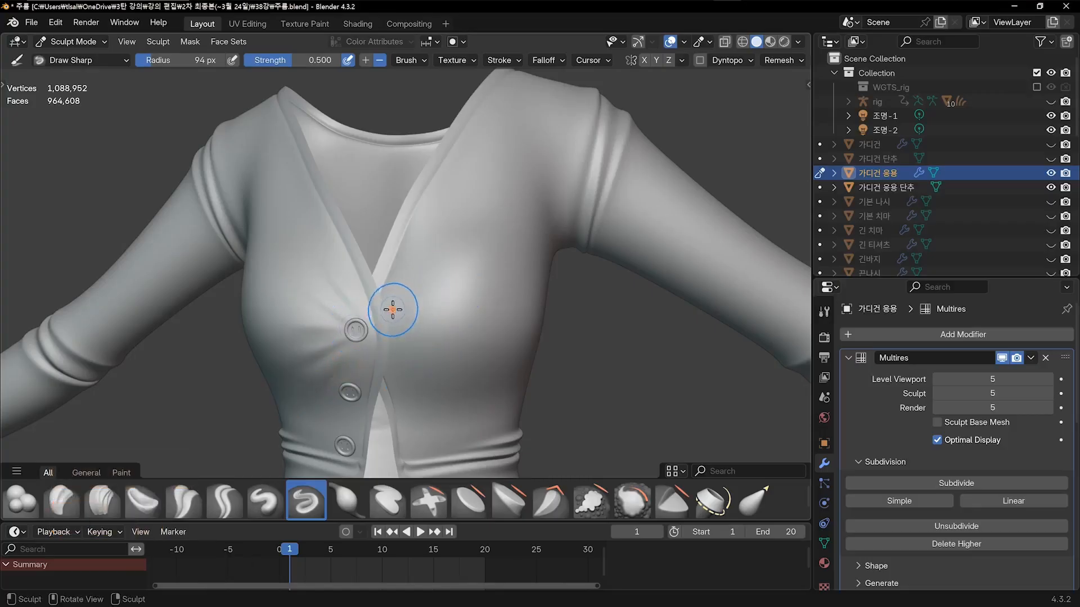
# Sculpt matching sharp wrinkles on the opposite front panel, radiating outward from the level of the top button
pyautogui.hotkey('ctrl', 'z')
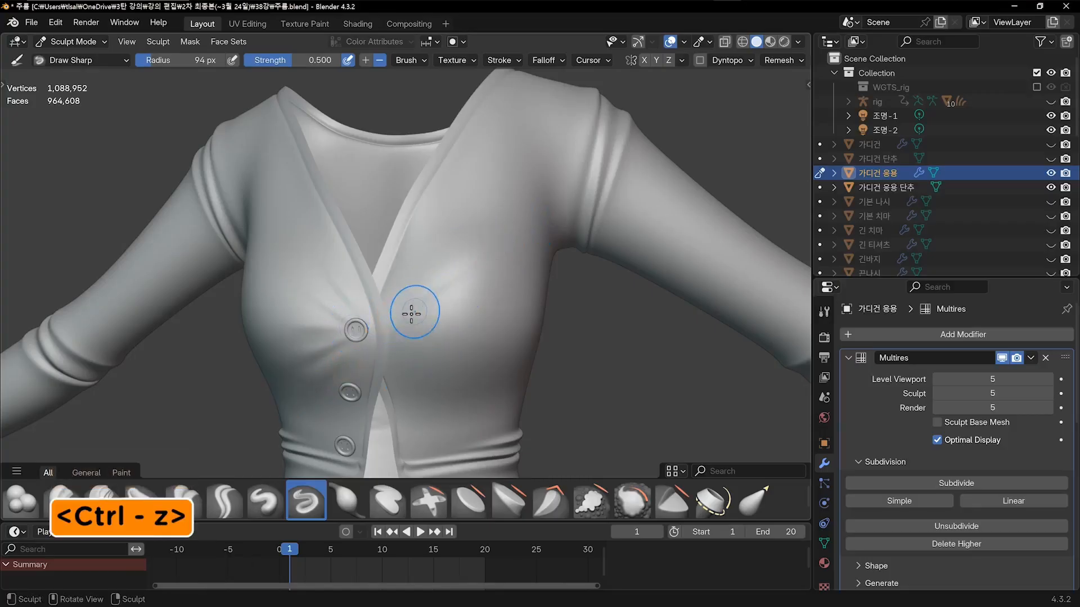
pyautogui.hotkey('ctrl', 'z')
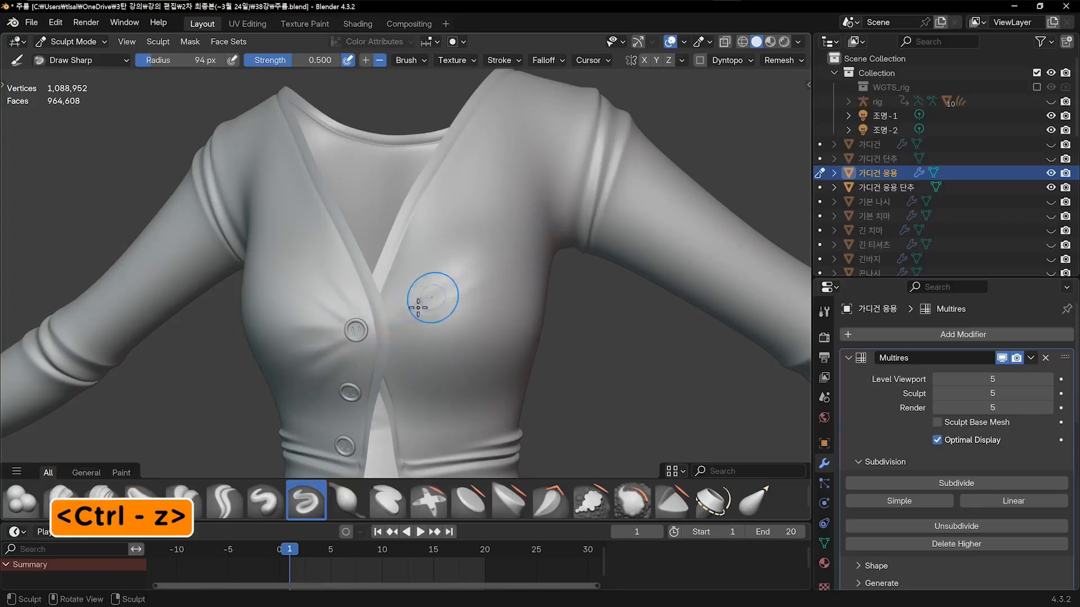
pyautogui.keyDown('ctrl'); pyautogui.moveTo(398, 335); pyautogui.dragTo(501, 335); pyautogui.keyUp('ctrl')
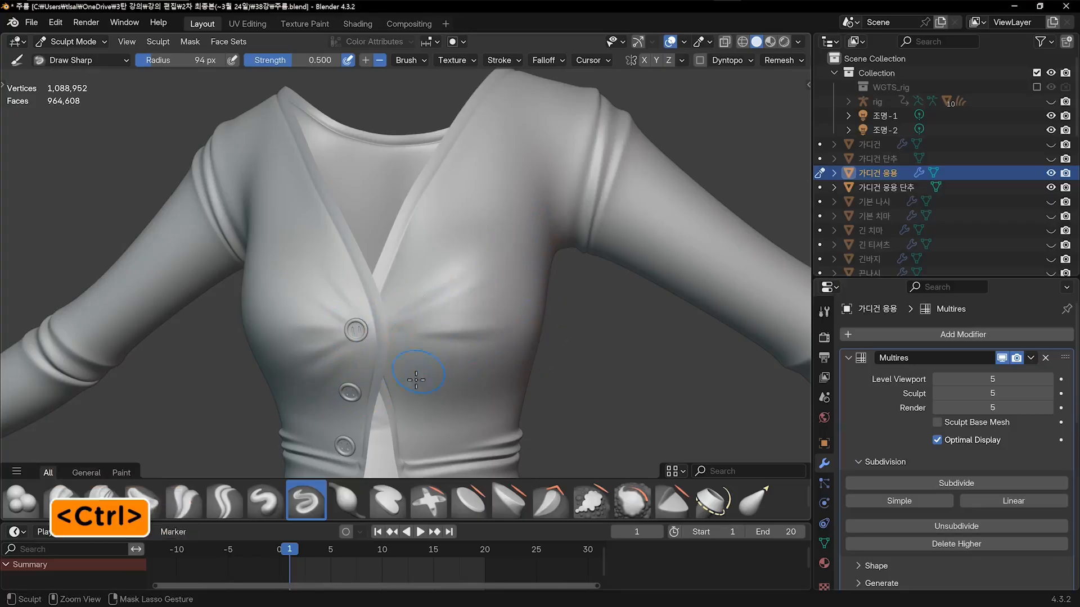
pyautogui.moveTo(417, 375); pyautogui.dragTo(463, 375, button='middle')
pyautogui.moveTo(428, 336)
pyautogui.keyDown('ctrl'); pyautogui.mouseDown()
pyautogui.moveTo(482, 423)
pyautogui.moveTo(474, 437)
pyautogui.mouseUp(); pyautogui.keyUp('ctrl')
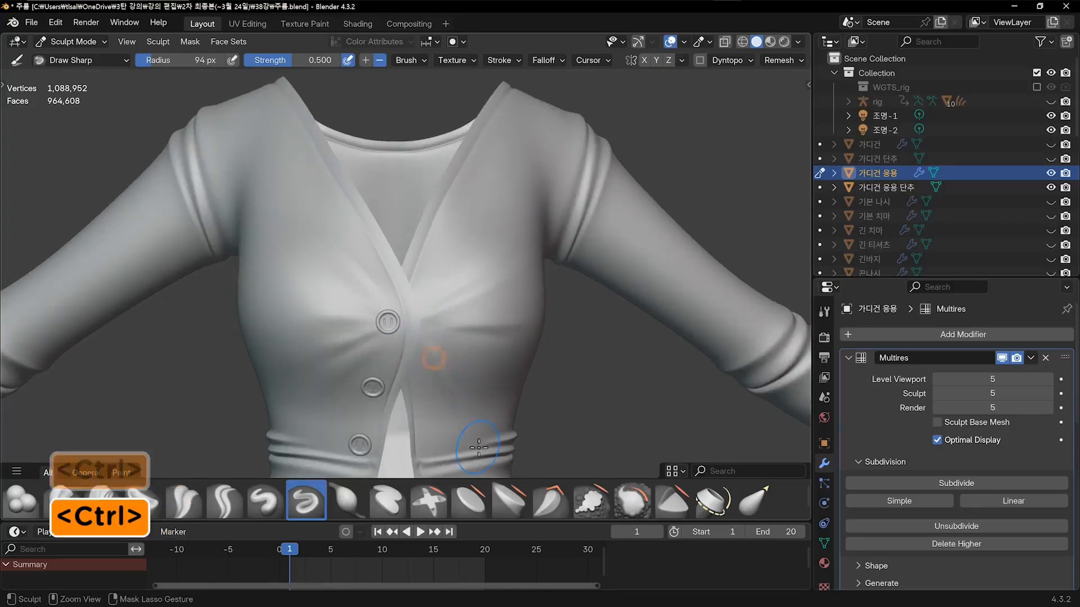
pyautogui.moveTo(492, 370); pyautogui.dragTo(414, 320, button='middle')
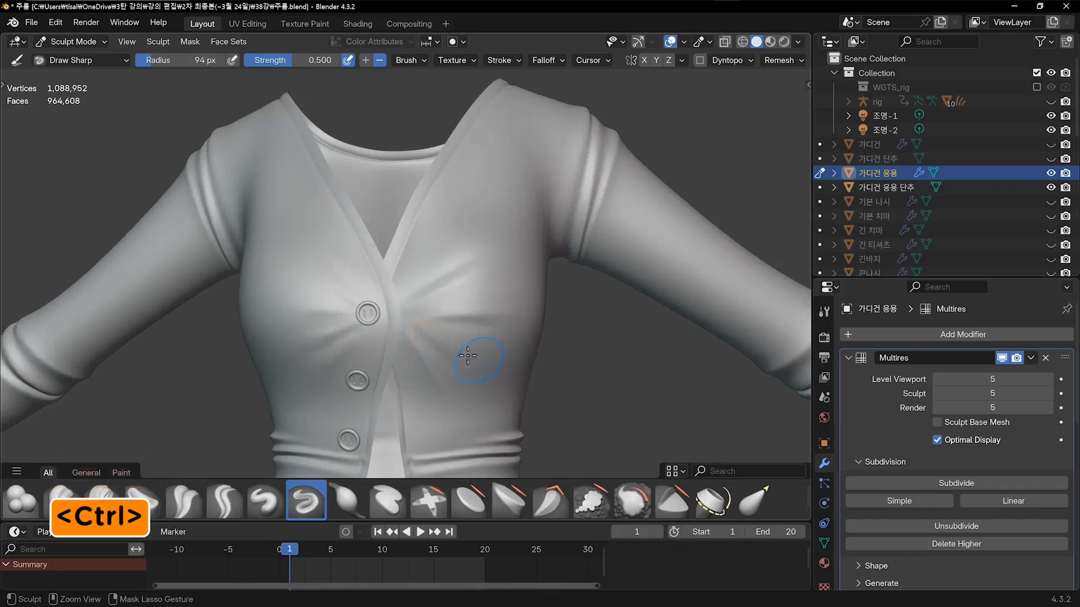
pyautogui.hotkey('ctrl', 'z')
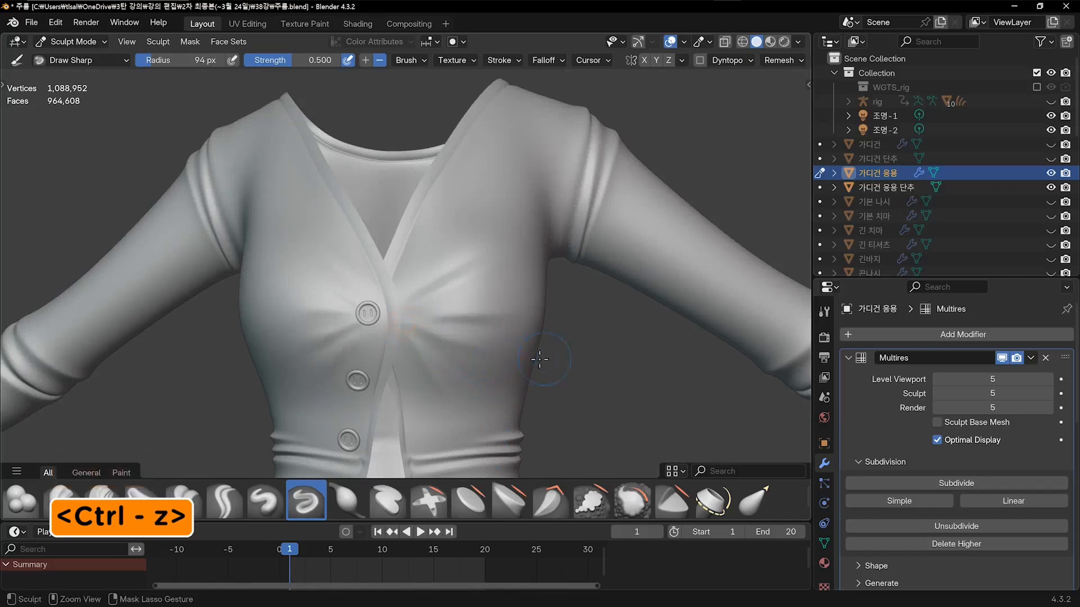
# Smooth the upper wrinkle ends over the bust of the panel without buttons
pyautogui.moveTo(523, 355)
pyautogui.mouseDown(button='middle')
pyautogui.moveTo(494, 362)
pyautogui.moveTo(461, 241)
pyautogui.mouseUp(button='middle')
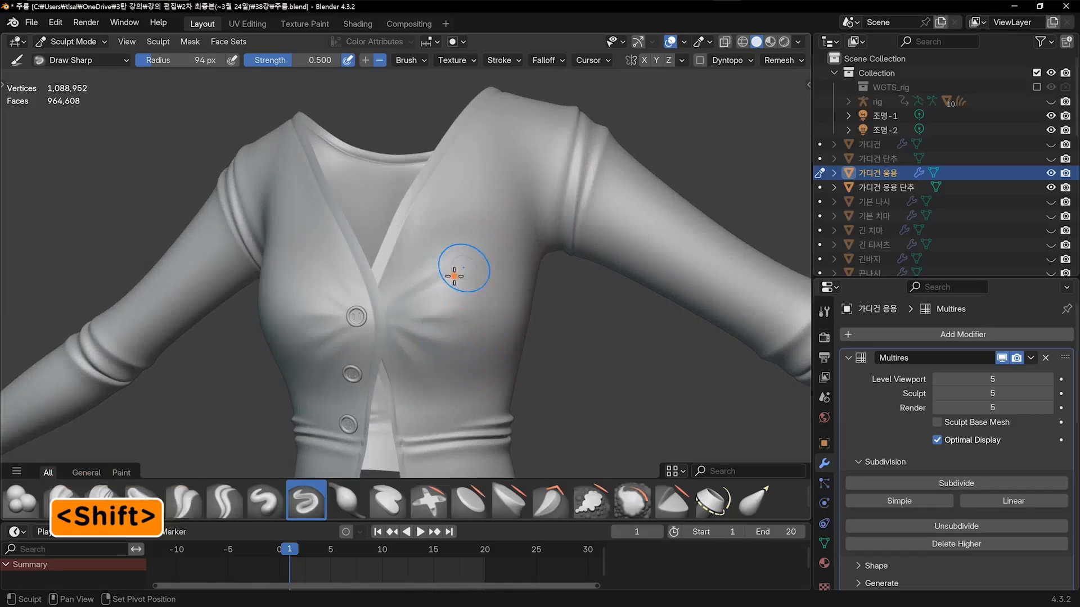
pyautogui.keyDown('shift'); pyautogui.moveTo(431, 276); pyautogui.dragTo(454, 250); pyautogui.keyUp('shift')
pyautogui.keyDown('ctrl'); pyautogui.moveTo(504, 315); pyautogui.dragTo(530, 369, button='middle'); pyautogui.keyUp('ctrl')
pyautogui.press('1')
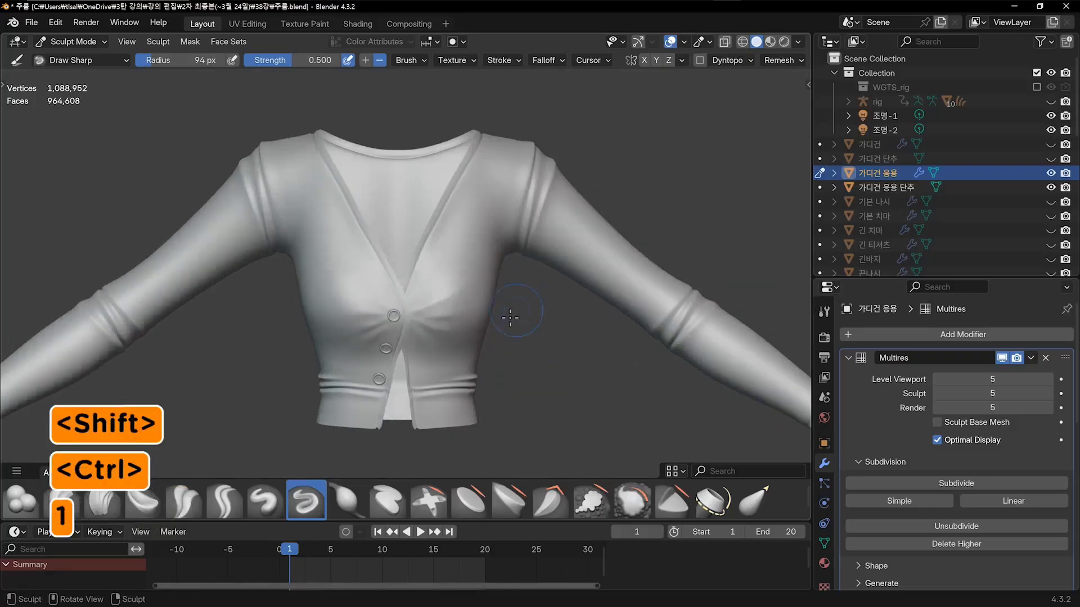
pyautogui.keyDown('shift'); pyautogui.moveTo(440, 278); pyautogui.dragTo(460, 257); pyautogui.keyUp('shift')
pyautogui.keyDown('shift'); pyautogui.moveTo(494, 354); pyautogui.dragTo(476, 358, button='middle'); pyautogui.keyUp('shift')
pyautogui.moveTo(477, 358)
pyautogui.keyDown('ctrl'); pyautogui.mouseDown(button='middle')
pyautogui.moveTo(460, 371)
pyautogui.moveTo(458, 343)
pyautogui.mouseUp(button='middle'); pyautogui.keyUp('ctrl')
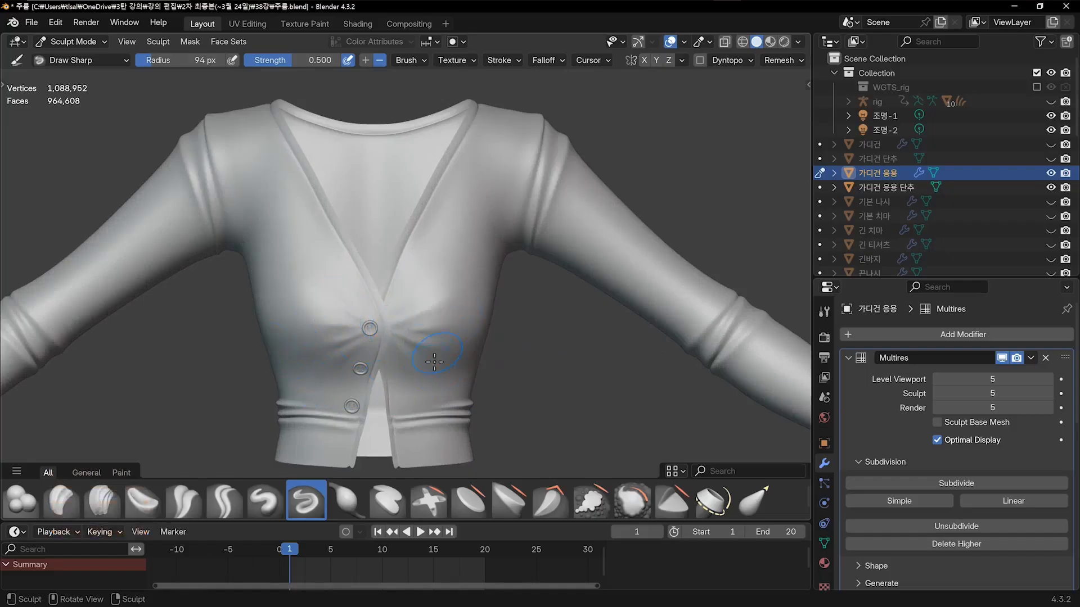
# Enable X-axis sculpt symmetry, try a stroke down the chest from the shoulder, and undo it
pyautogui.keyDown('ctrl'); pyautogui.moveTo(453, 395); pyautogui.dragTo(421, 398, button='middle'); pyautogui.keyUp('ctrl')
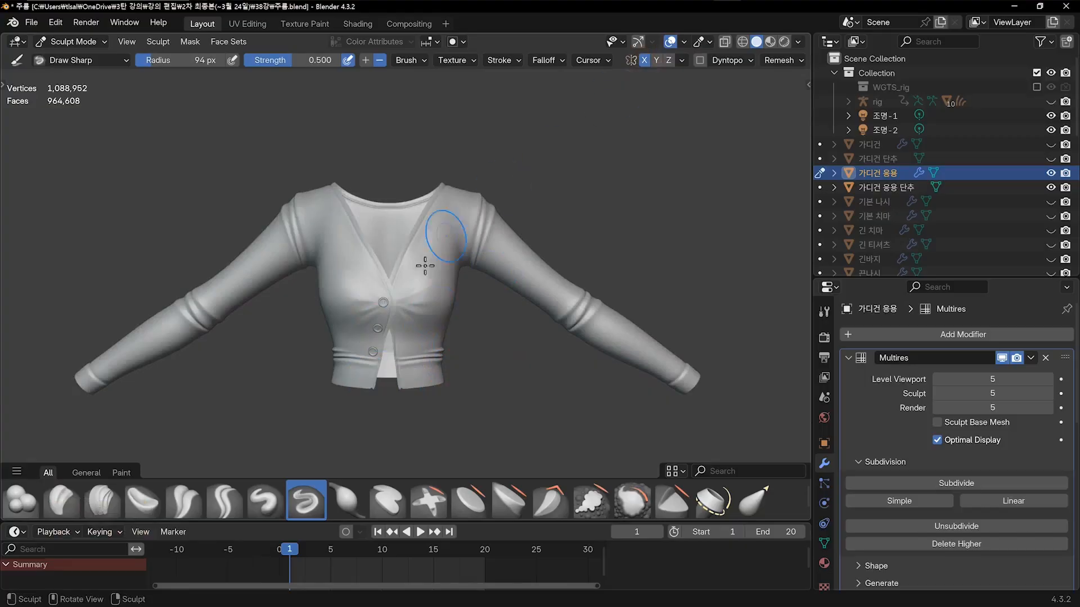
pyautogui.moveTo(441, 229); pyautogui.dragTo(427, 304)
pyautogui.hotkey('ctrl', 'z')
# Switch the cardigan to Object Mode and set its origin to its geometry
pyautogui.hotkey('ctrl', 'Tab')
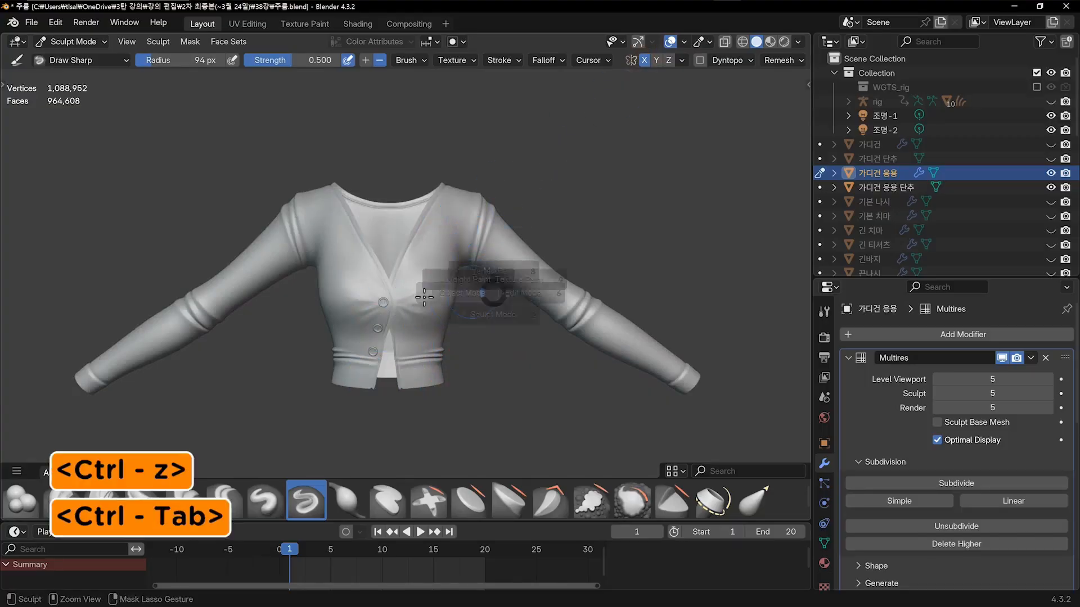
pyautogui.click(645, 159)
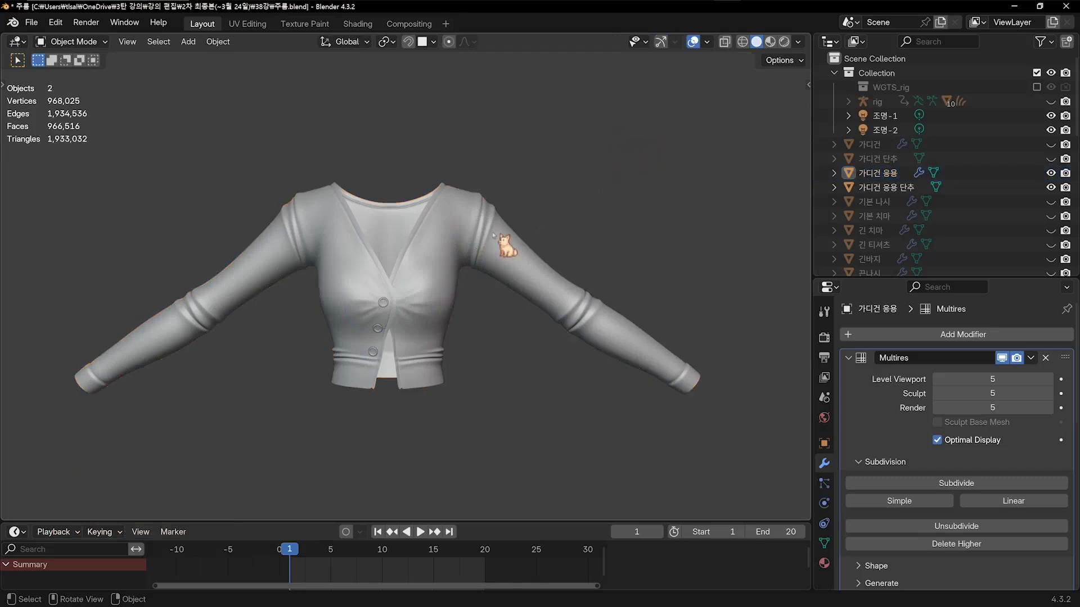
pyautogui.click(497, 236)
pyautogui.click(708, 41)
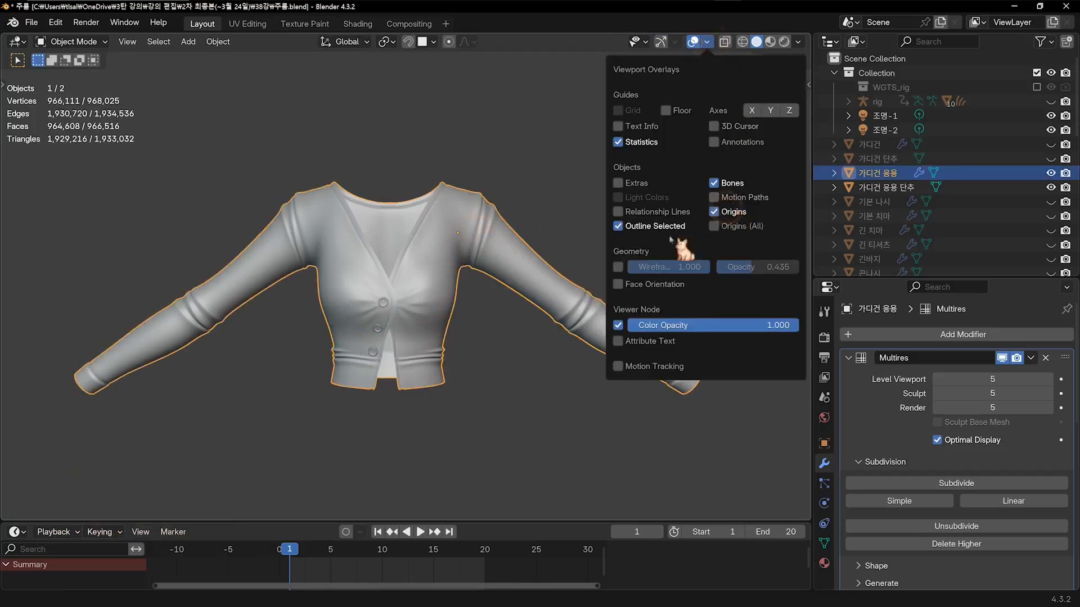
pyautogui.click(217, 42)
pyautogui.moveTo(264, 73)
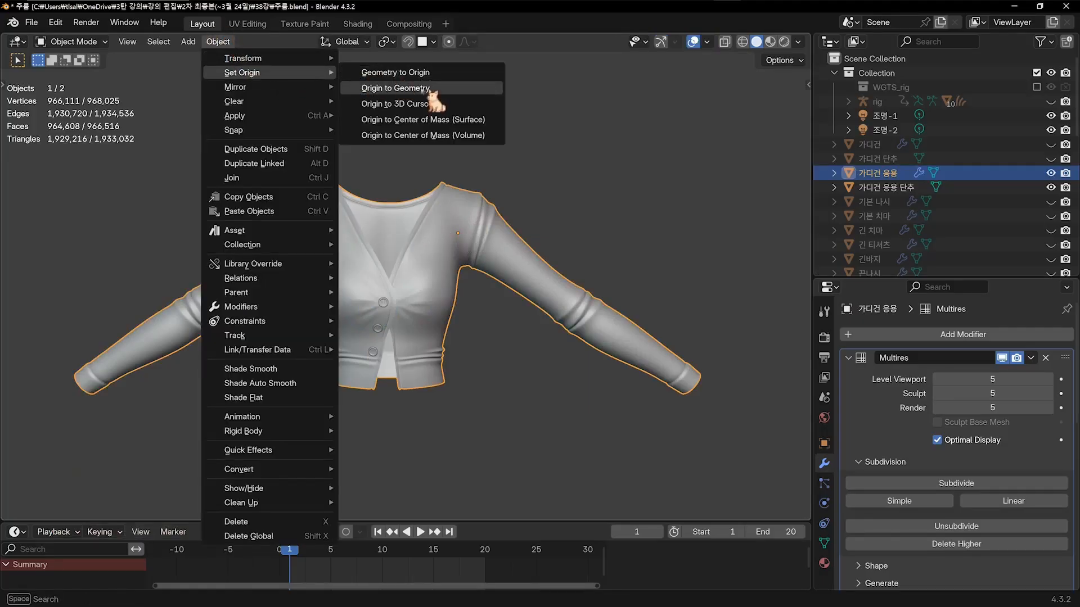
pyautogui.click(395, 88)
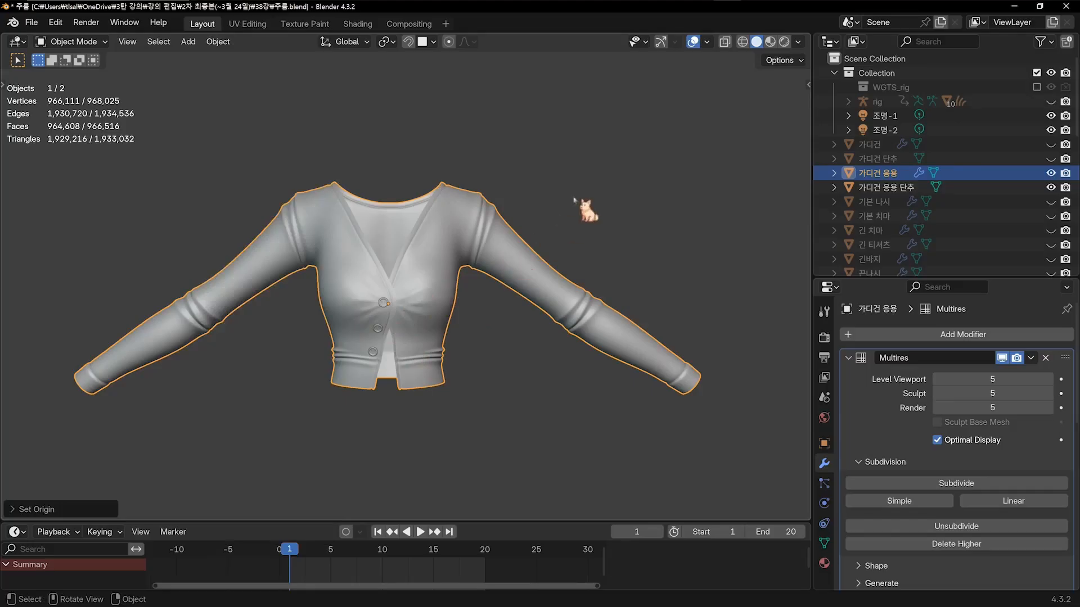
# Return the cardigan to Sculpt Mode, test a mirrored stroke beside the armhole, and undo it
pyautogui.hotkey('ctrl', 'Tab')
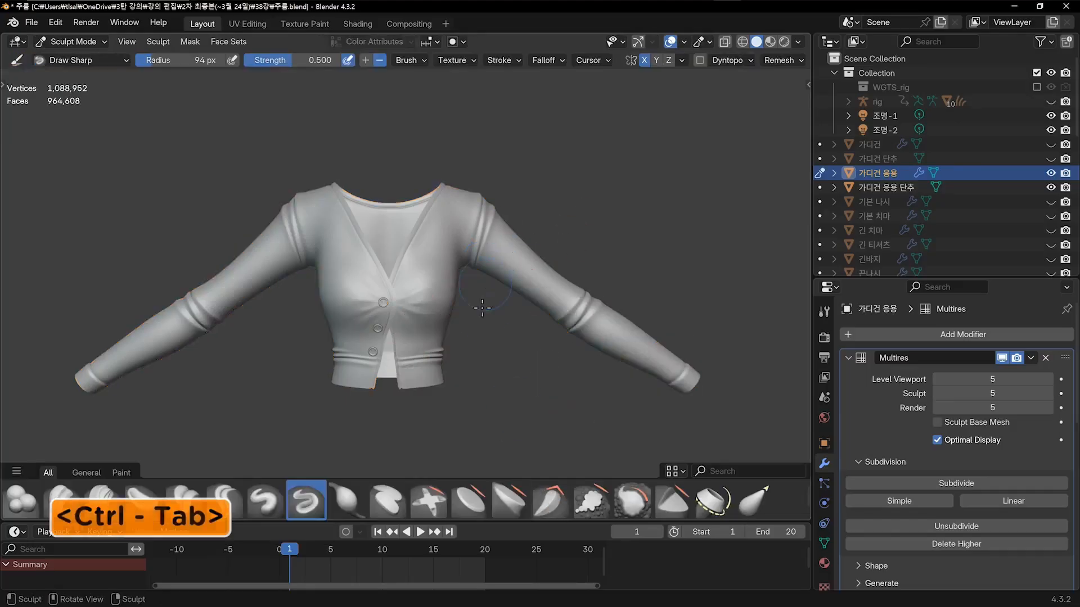
pyautogui.moveTo(458, 189)
pyautogui.mouseDown()
pyautogui.moveTo(447, 231)
pyautogui.moveTo(470, 219)
pyautogui.mouseUp()
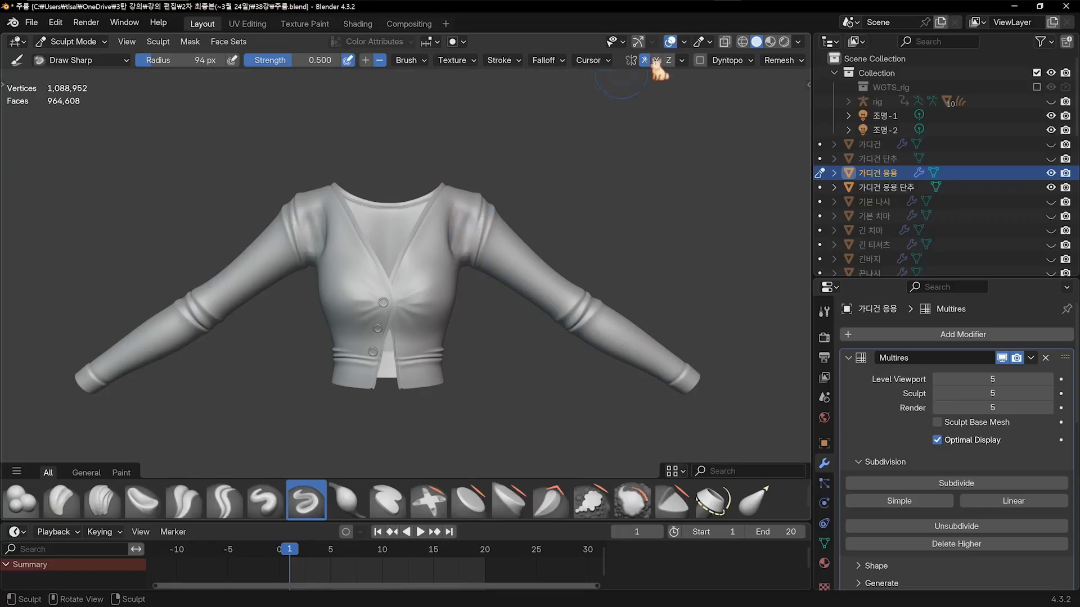
pyautogui.hotkey('ctrl', 'z')
# Sculpt mirrored vertical wrinkles on the front of both shoulders, between the neckline and the sleeve seam folds
pyautogui.moveTo(482, 339); pyautogui.dragTo(378, 323, button='middle')
pyautogui.keyDown('shift'); pyautogui.moveTo(378, 323); pyautogui.dragTo(337, 356, button='middle'); pyautogui.keyUp('shift')
pyautogui.scroll(4, 343, 337)
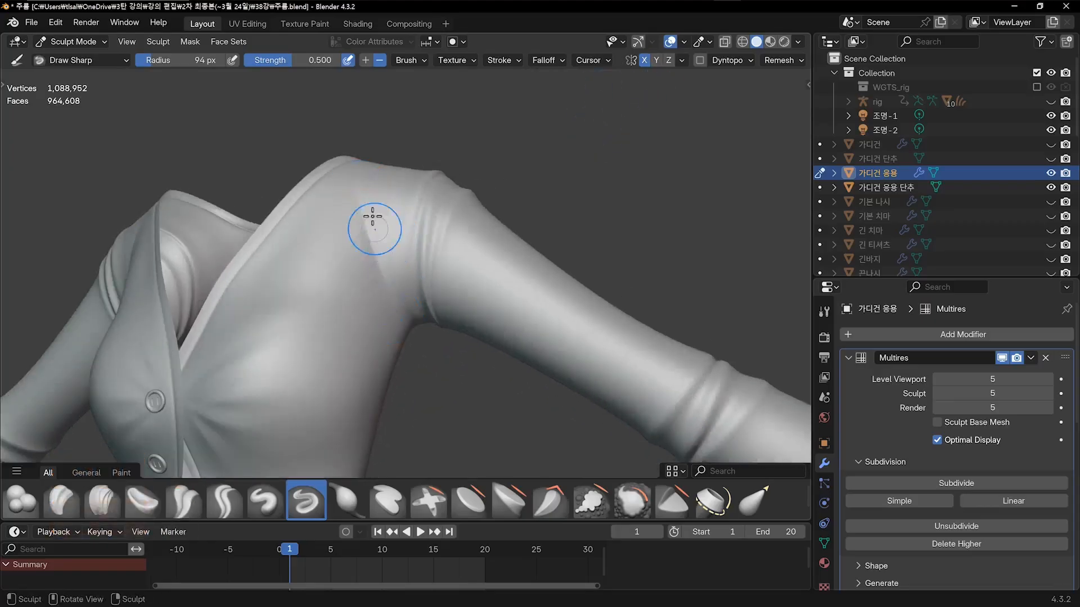
pyautogui.press('ctrl')
pyautogui.hotkey('ctrl', 'z')
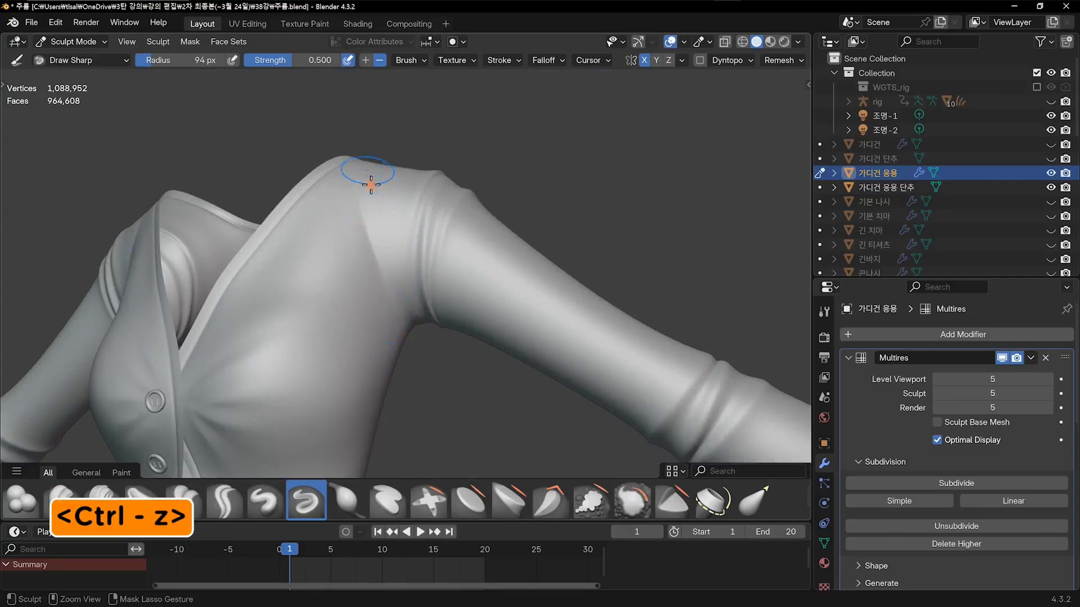
pyautogui.moveTo(400, 245); pyautogui.dragTo(405, 289, button='middle')
pyautogui.moveTo(360, 201); pyautogui.dragTo(465, 294, button='middle')
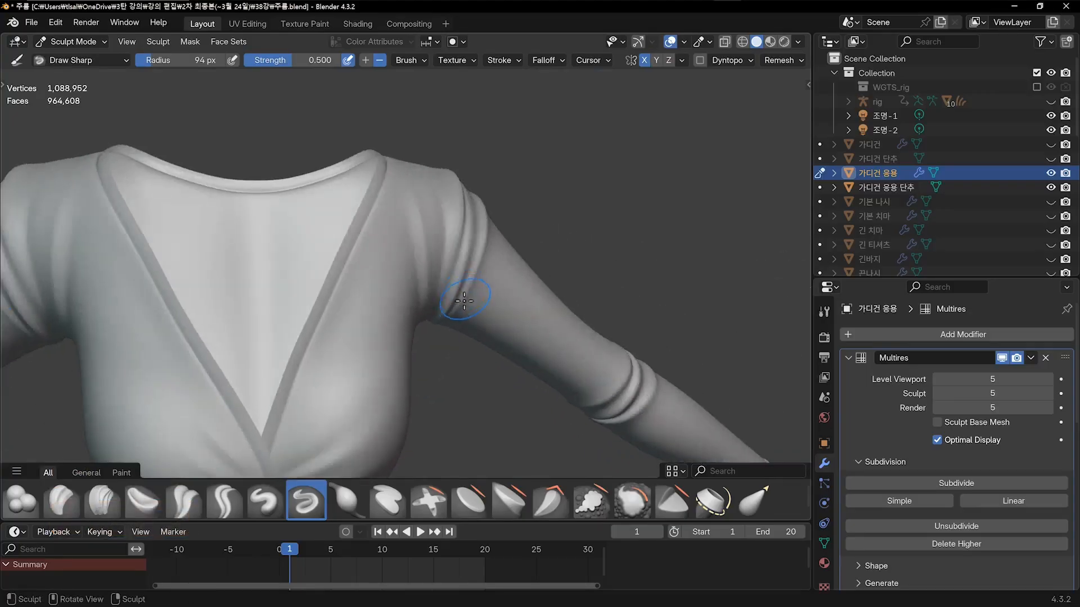
pyautogui.press('1')
pyautogui.keyDown('ctrl'); pyautogui.moveTo(457, 240); pyautogui.dragTo(411, 215, button='middle'); pyautogui.keyUp('ctrl')
pyautogui.moveTo(480, 256); pyautogui.dragTo(525, 285, button='middle')
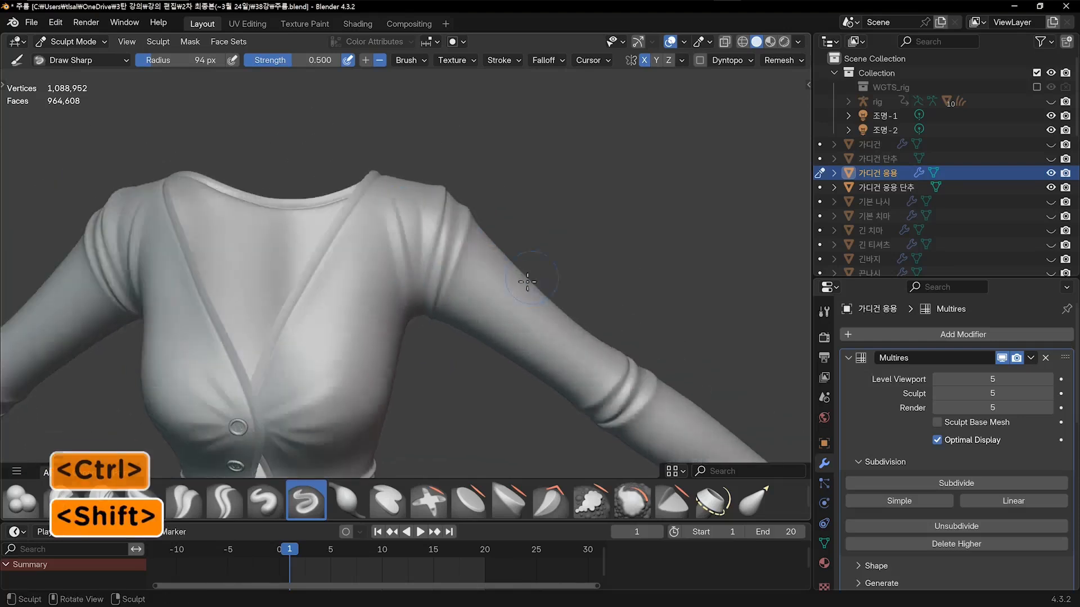
# Try mirrored strokes on the upper sleeve beside the shoulder seam folds, and undo them
pyautogui.press('1')
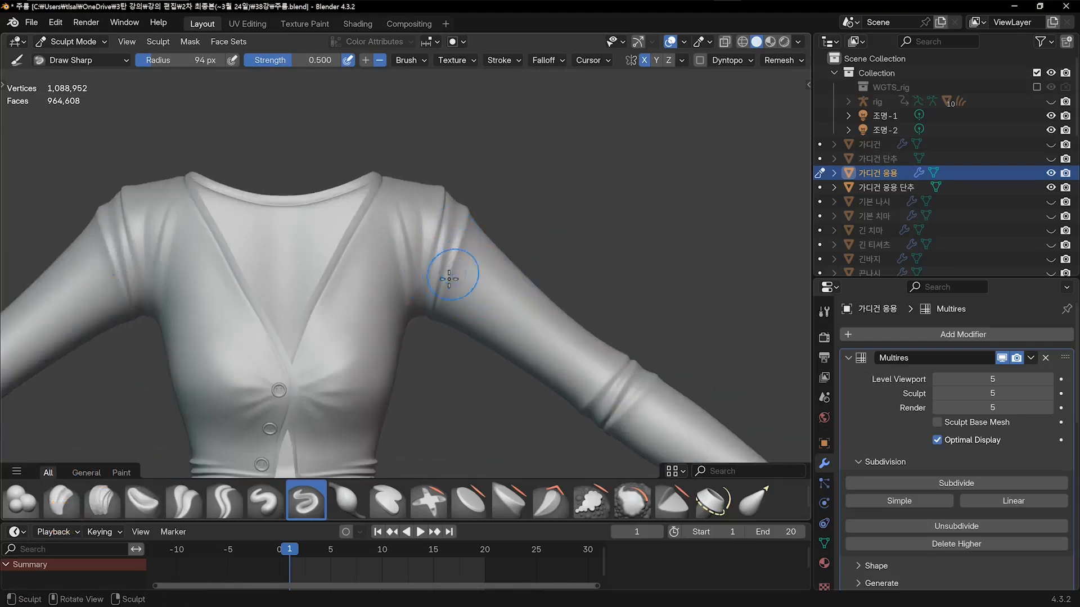
pyautogui.press('shift')
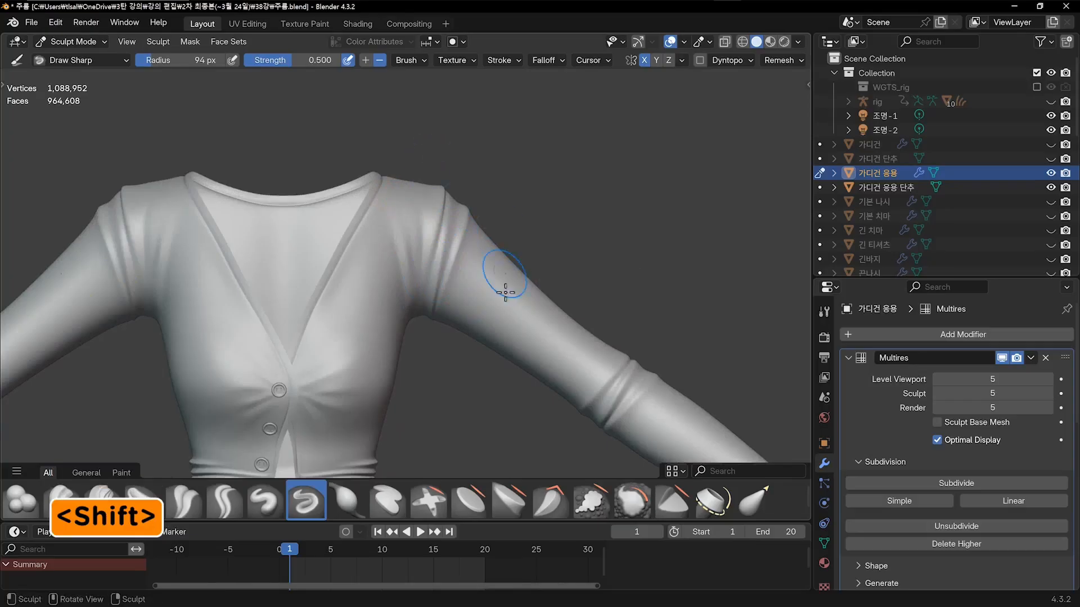
pyautogui.keyDown('shift'); pyautogui.moveTo(506, 292); pyautogui.dragTo(373, 241, button='middle'); pyautogui.keyUp('shift')
pyautogui.hotkey('ctrl', 'z')
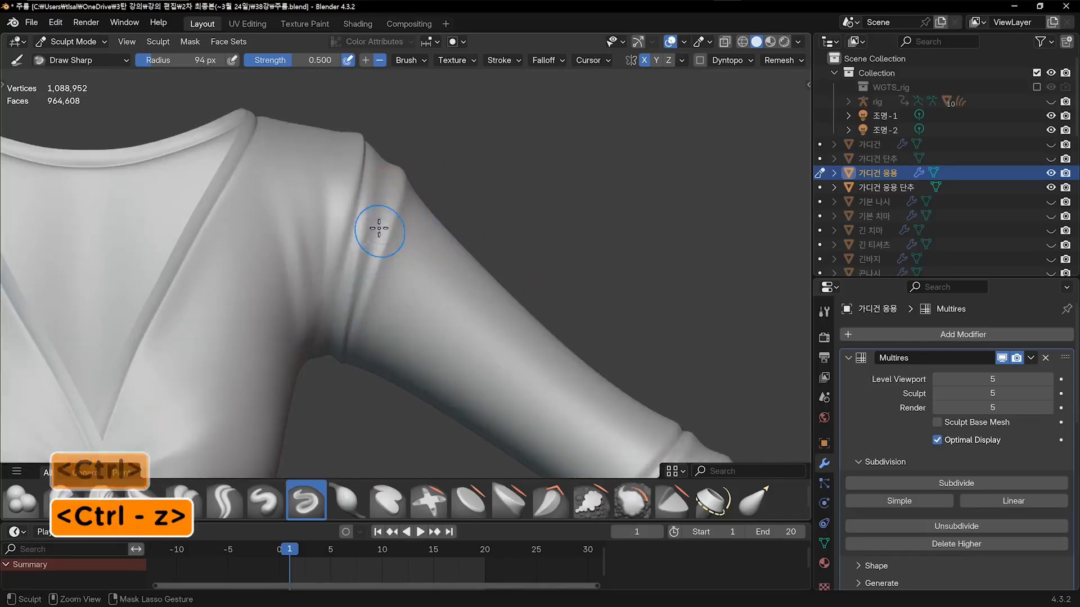
pyautogui.hotkey('ctrl', 'z')
pyautogui.moveTo(368, 265)
pyautogui.keyDown('ctrl'); pyautogui.mouseDown(button='middle')
pyautogui.moveTo(390, 302)
pyautogui.moveTo(358, 347)
pyautogui.mouseUp(button='middle'); pyautogui.keyUp('ctrl')
pyautogui.hotkey('ctrl', 'z')
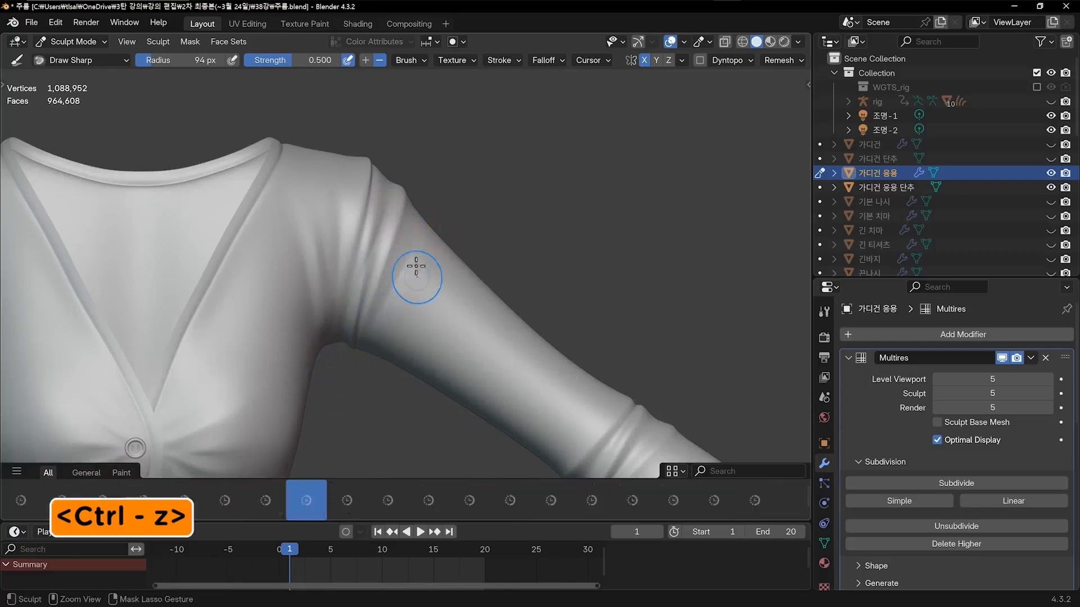
pyautogui.moveTo(414, 271)
pyautogui.keyDown('ctrl'); pyautogui.mouseDown(button='middle')
pyautogui.moveTo(410, 294)
pyautogui.moveTo(422, 273)
pyautogui.mouseUp(button='middle'); pyautogui.keyUp('ctrl')
pyautogui.hotkey('ctrl', 'z')
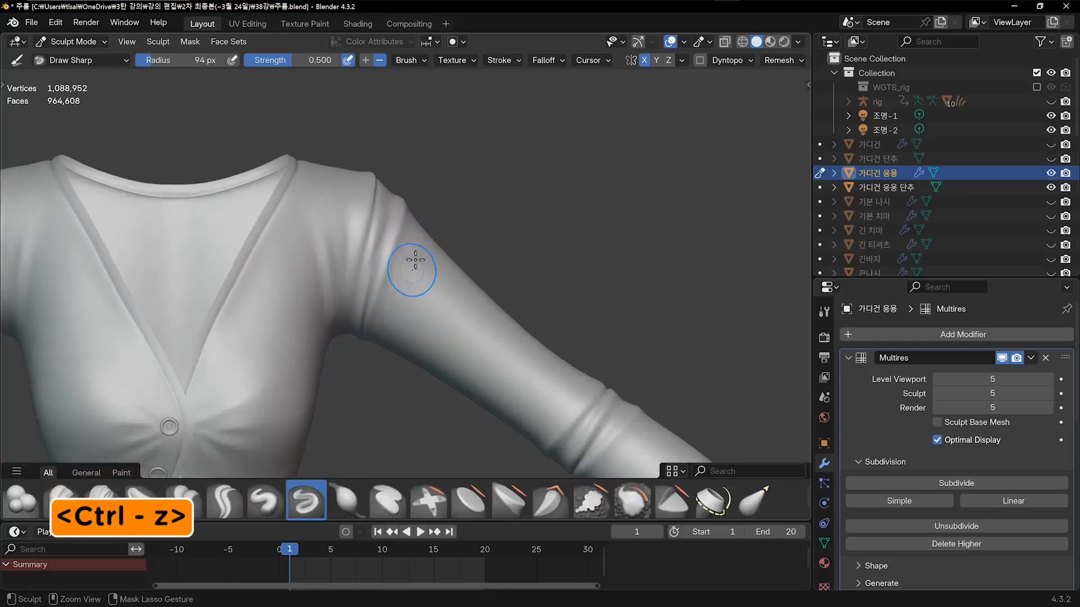
# Sculpt a mirrored fold across the upper sleeves, just outside the existing shoulder seam folds
pyautogui.moveTo(423, 234)
pyautogui.keyDown('ctrl'); pyautogui.mouseDown()
pyautogui.moveTo(372, 322)
pyautogui.moveTo(422, 237)
pyautogui.moveTo(390, 294)
pyautogui.mouseUp(); pyautogui.keyUp('ctrl')
pyautogui.keyDown('ctrl'); pyautogui.moveTo(413, 290); pyautogui.dragTo(419, 410, button='middle'); pyautogui.keyUp('ctrl')
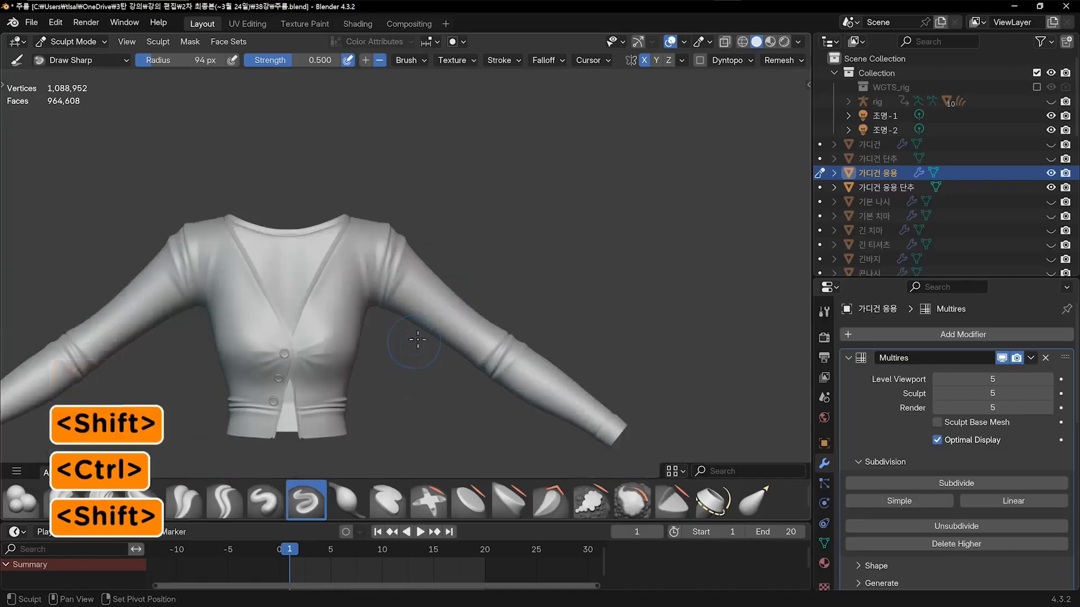
pyautogui.keyDown('shift'); pyautogui.moveTo(415, 339); pyautogui.dragTo(454, 321, button='middle'); pyautogui.keyUp('shift')
pyautogui.scroll(2, 433, 333)
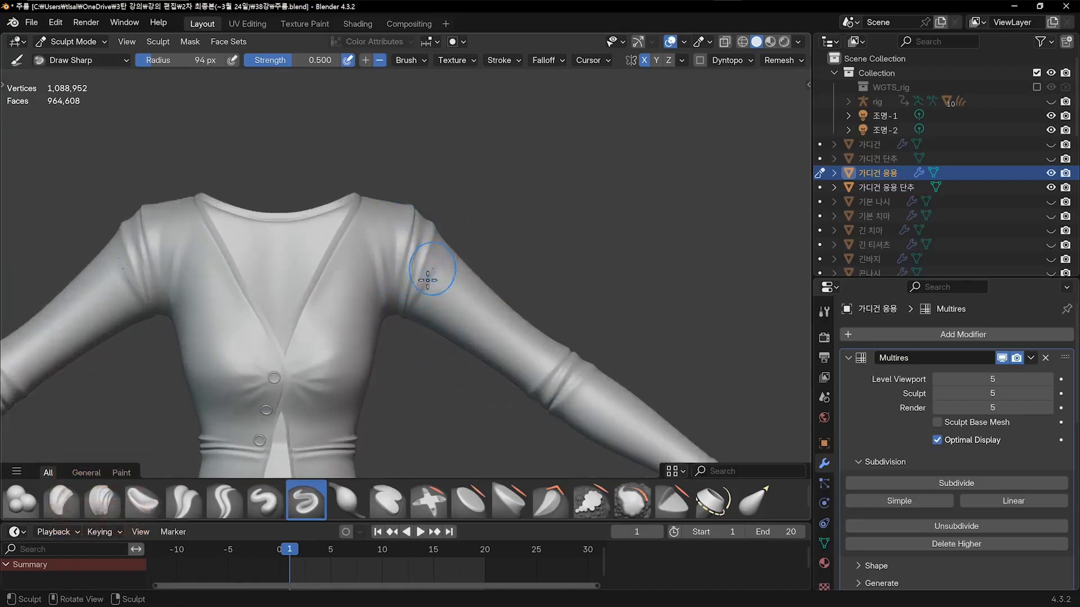
# Sculpt a mirrored wrinkle in front of the armholes, curving from the shoulder down to the underarm, and smooth it lightly
pyautogui.moveTo(450, 308); pyautogui.dragTo(397, 298, button='middle')
pyautogui.keyDown('ctrl'); pyautogui.moveTo(396, 298); pyautogui.dragTo(352, 210, button='middle'); pyautogui.keyUp('ctrl')
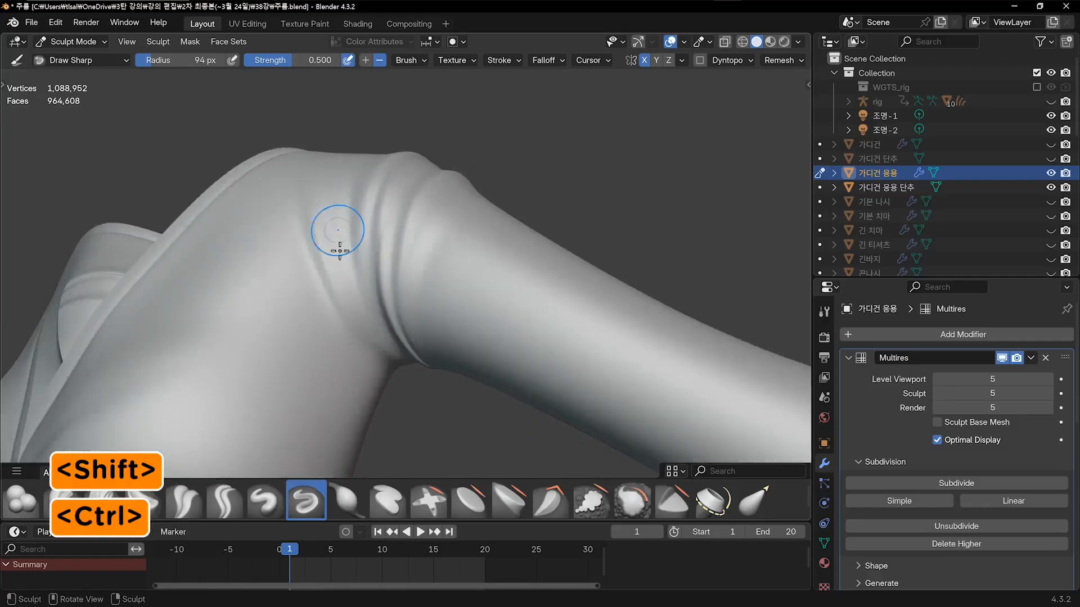
pyautogui.moveTo(317, 194); pyautogui.dragTo(385, 341)
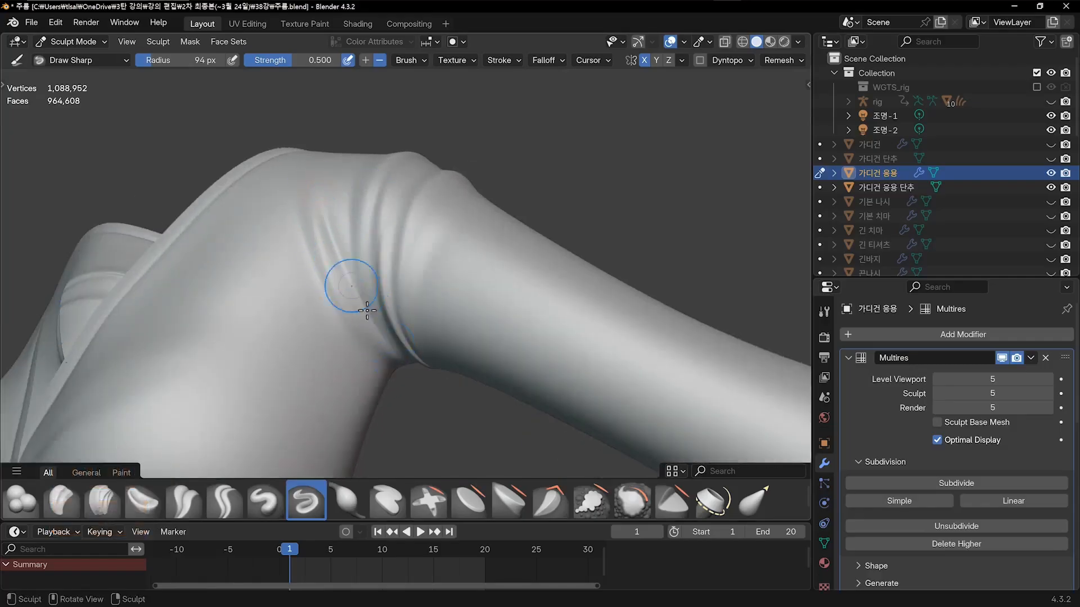
pyautogui.press('ctrl+KP_1')
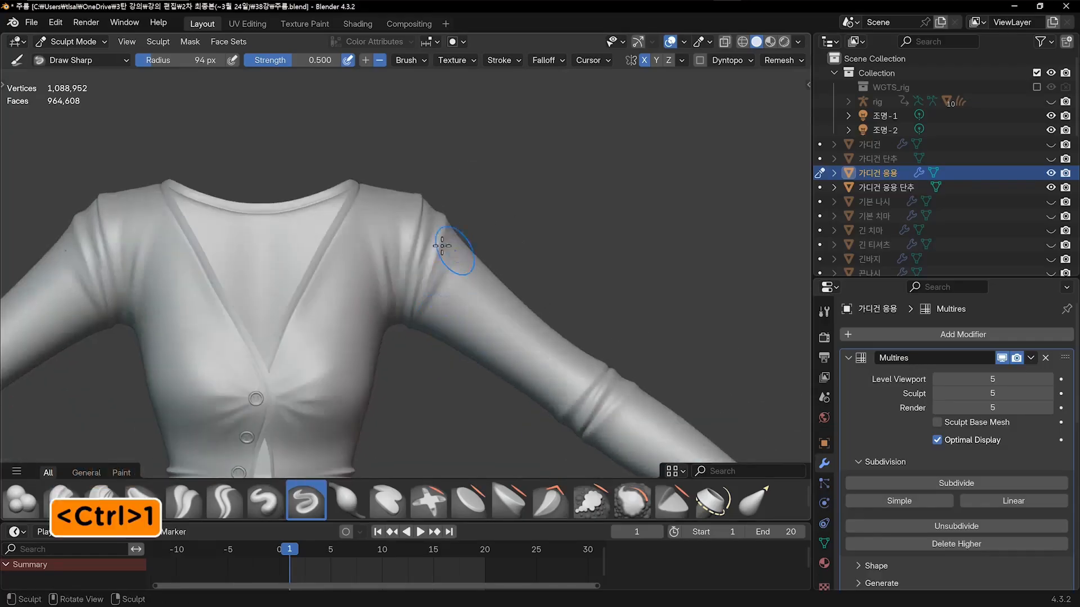
pyautogui.moveTo(379, 236)
pyautogui.keyDown('shift'); pyautogui.mouseDown()
pyautogui.moveTo(379, 265)
pyautogui.moveTo(383, 222)
pyautogui.moveTo(390, 248)
pyautogui.mouseUp(); pyautogui.keyUp('shift')
pyautogui.hotkey('ctrl', 'z')
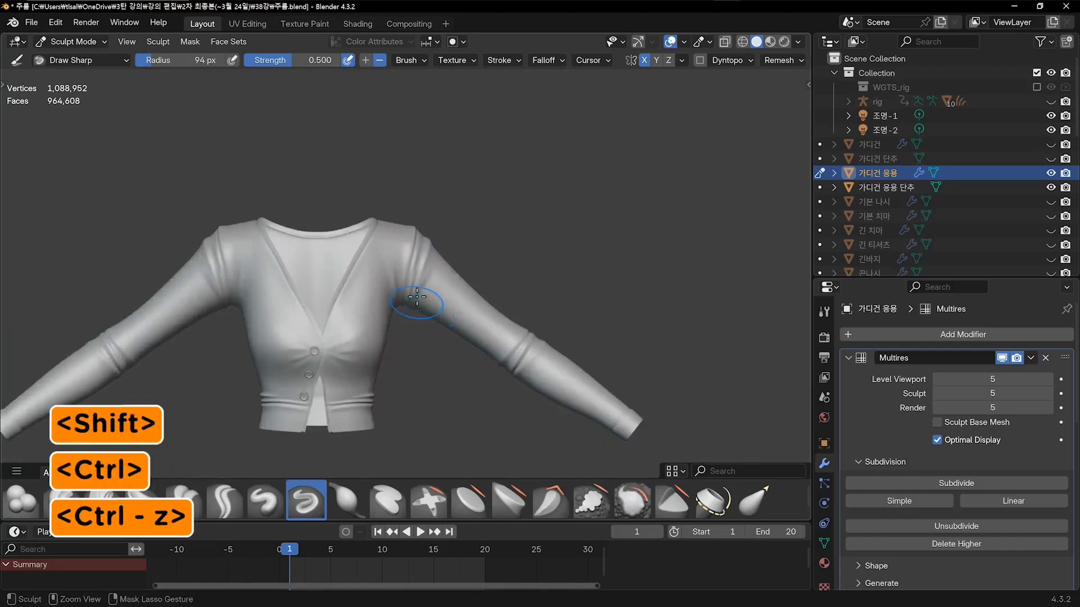
pyautogui.hotkey('ctrl', 'shift', 'z')
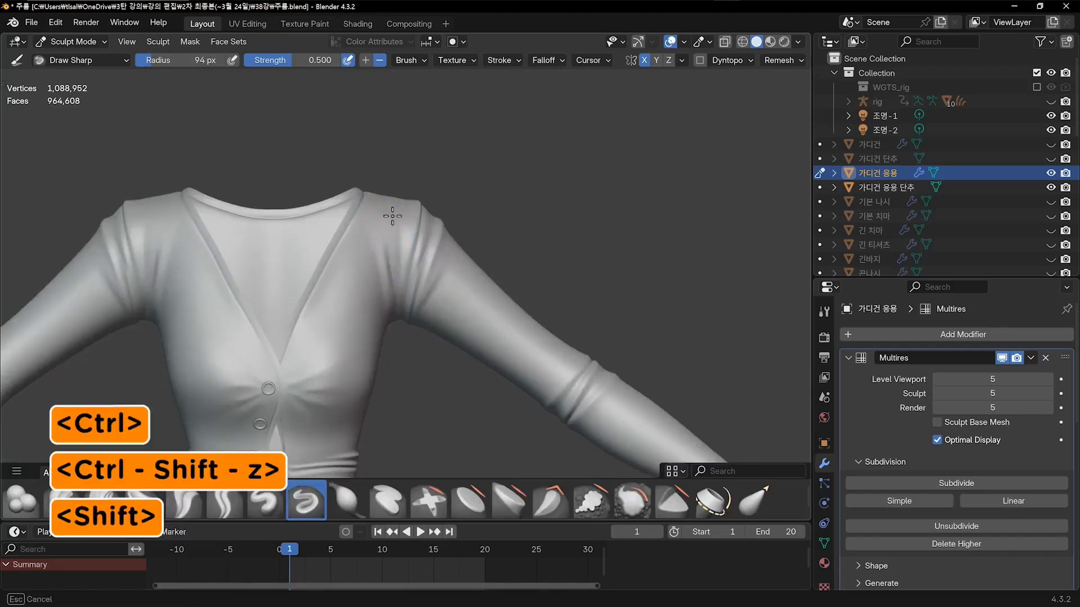
# Sculpt additional diagonal folds on both sides of the existing elbow wrinkles and smooth their lower ends
pyautogui.keyDown('ctrl'); pyautogui.moveTo(393, 220); pyautogui.dragTo(595, 294, button='middle'); pyautogui.keyUp('ctrl')
pyautogui.keyDown('ctrl'); pyautogui.moveTo(270, 359); pyautogui.dragTo(342, 264, button='middle'); pyautogui.keyUp('ctrl')
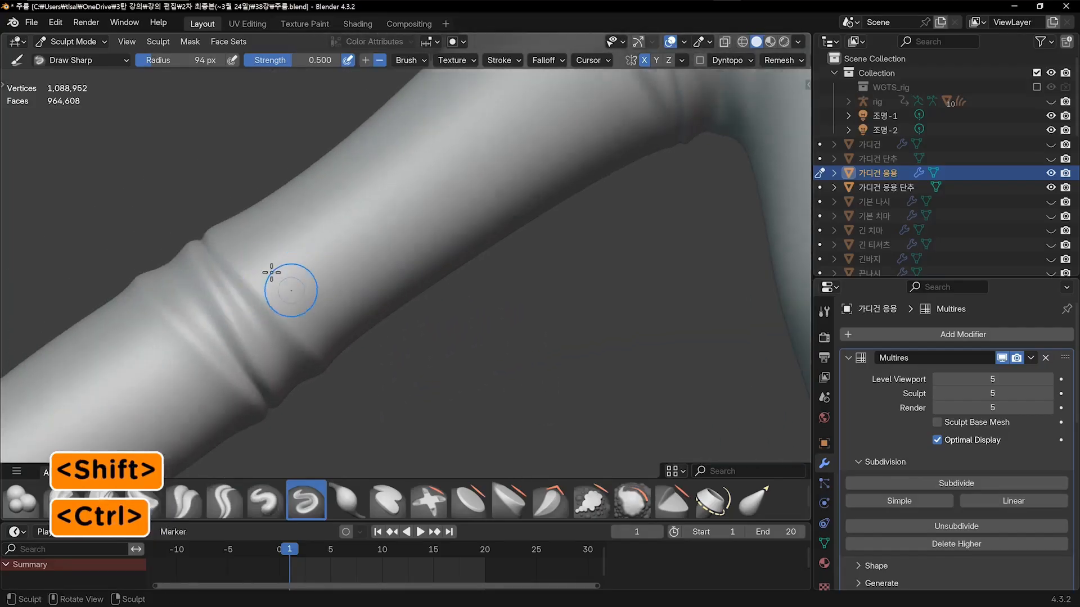
pyautogui.keyDown('ctrl'); pyautogui.moveTo(247, 258); pyautogui.dragTo(337, 321); pyautogui.keyUp('ctrl')
pyautogui.keyDown('ctrl'); pyautogui.moveTo(267, 247); pyautogui.dragTo(224, 326, button='middle'); pyautogui.keyUp('ctrl')
pyautogui.keyDown('ctrl'); pyautogui.moveTo(178, 288); pyautogui.dragTo(207, 326); pyautogui.keyUp('ctrl')
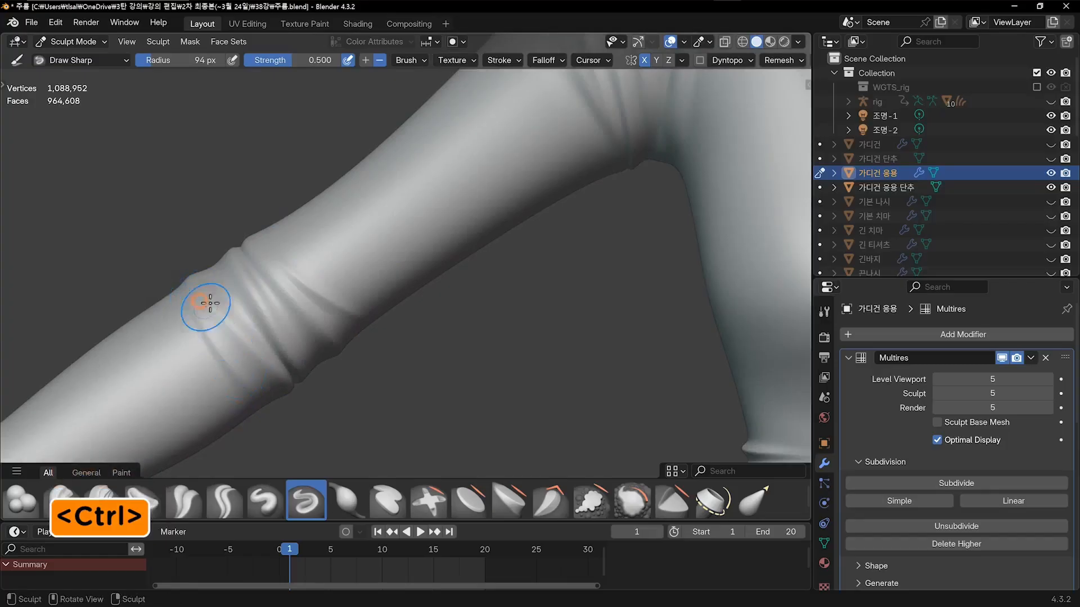
pyautogui.hotkey('ctrl', 'z')
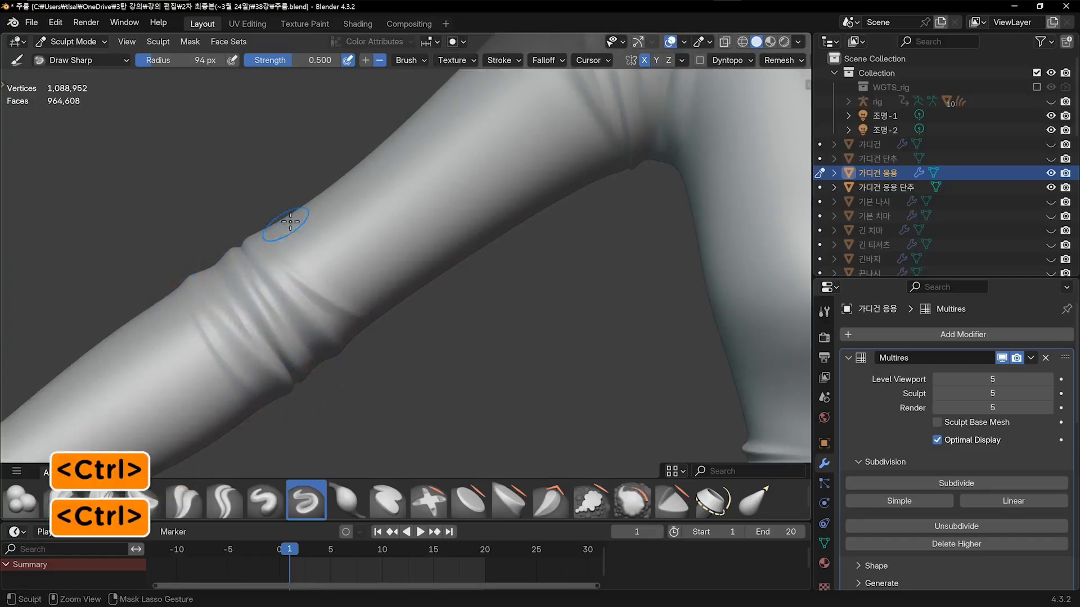
pyautogui.keyDown('ctrl'); pyautogui.moveTo(289, 229); pyautogui.dragTo(375, 300, button='middle'); pyautogui.keyUp('ctrl')
pyautogui.moveTo(368, 304)
pyautogui.keyDown('shift'); pyautogui.mouseDown()
pyautogui.moveTo(320, 320)
pyautogui.moveTo(304, 369)
pyautogui.mouseUp(); pyautogui.keyUp('shift')
pyautogui.keyDown('ctrl'); pyautogui.moveTo(416, 258); pyautogui.dragTo(470, 340, button='middle'); pyautogui.keyUp('ctrl')
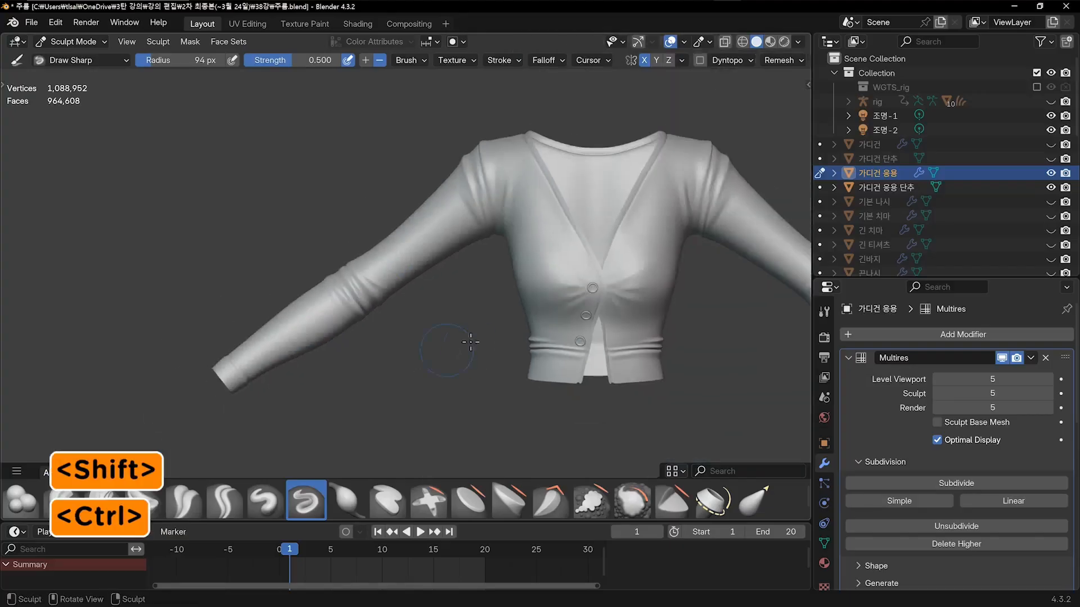
# Sculpt mirrored diagonal wrinkles across the upper sleeves between the shoulder folds and the elbow, and soften them
pyautogui.keyDown('shift'); pyautogui.moveTo(570, 338); pyautogui.dragTo(213, 333, button='middle'); pyautogui.keyUp('shift')
pyautogui.keyDown('shift'); pyautogui.moveTo(465, 335); pyautogui.dragTo(481, 283, button='middle'); pyautogui.keyUp('shift')
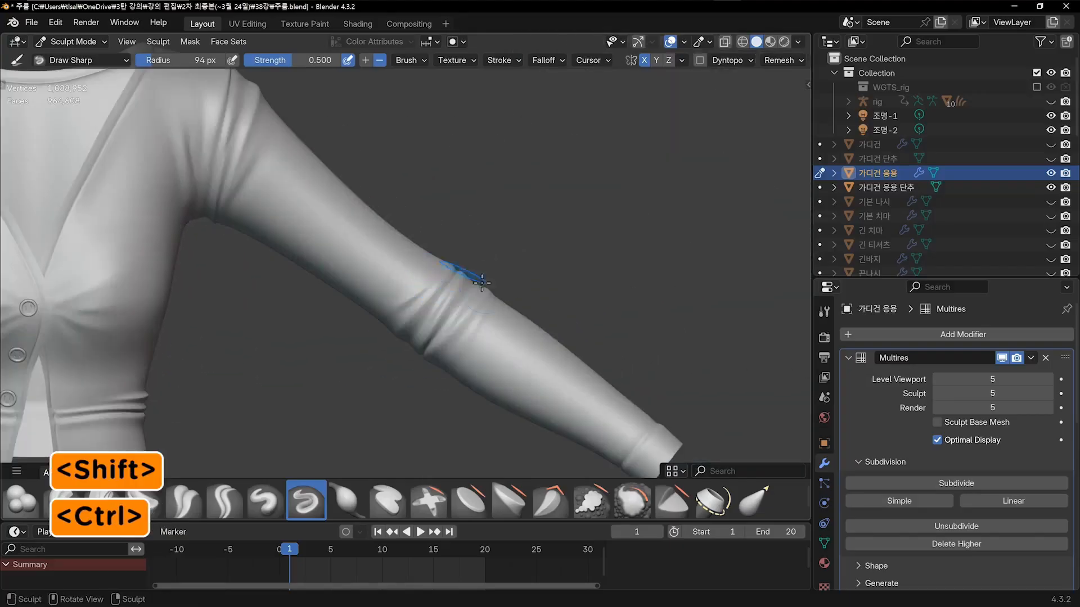
pyautogui.keyDown('shift'); pyautogui.moveTo(360, 278); pyautogui.dragTo(376, 335, button='middle'); pyautogui.keyUp('shift')
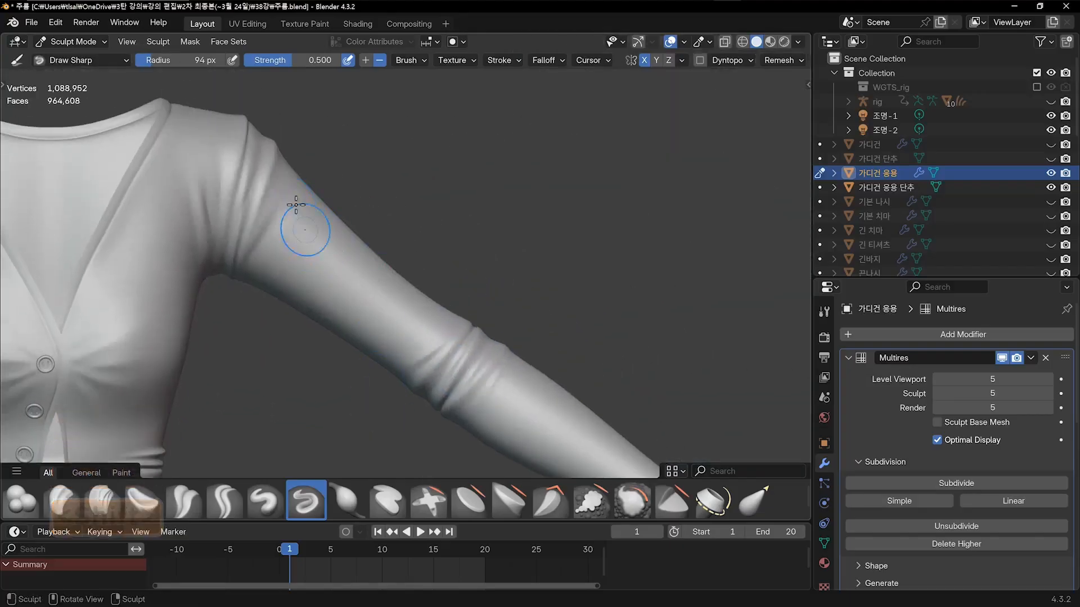
pyautogui.keyDown('ctrl'); pyautogui.moveTo(295, 174); pyautogui.dragTo(322, 325); pyautogui.keyUp('ctrl')
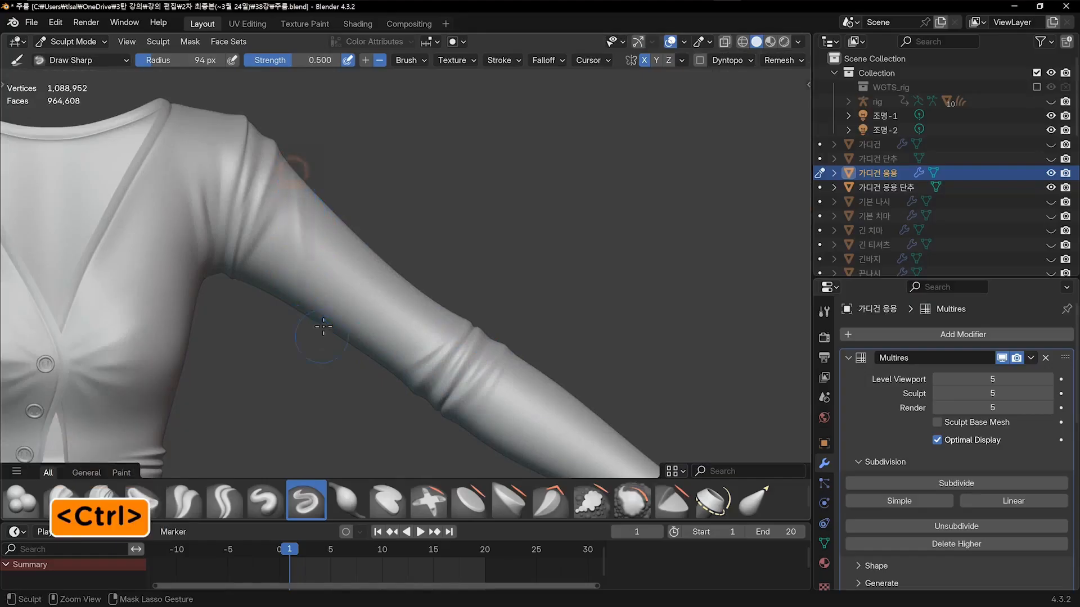
pyautogui.keyDown('ctrl'); pyautogui.moveTo(345, 321); pyautogui.dragTo(330, 231, button='middle'); pyautogui.keyUp('ctrl')
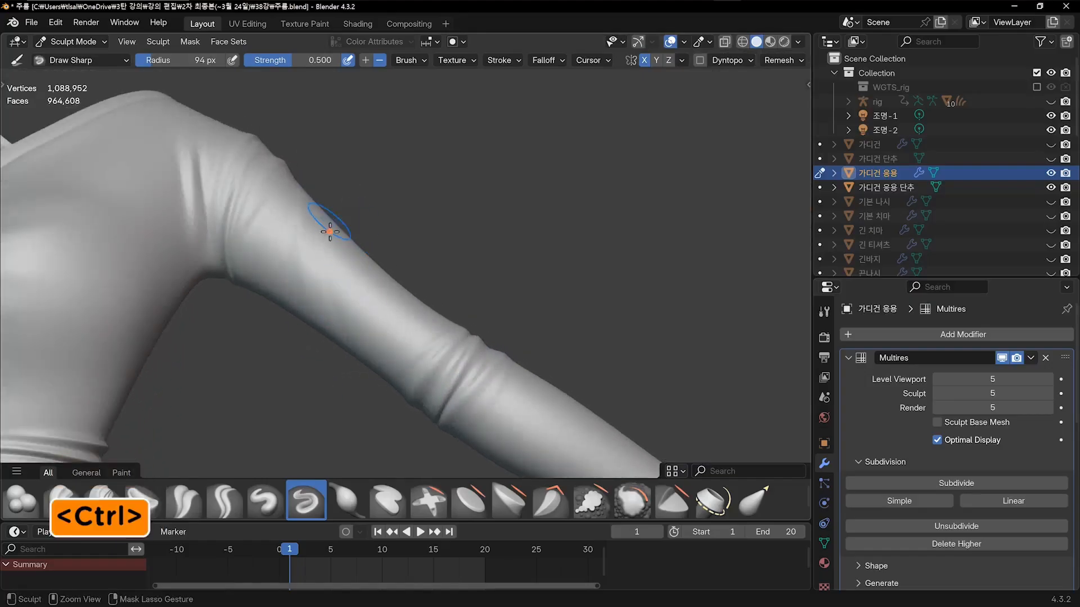
pyautogui.moveTo(374, 264); pyautogui.dragTo(329, 247, button='middle')
pyautogui.moveTo(336, 198)
pyautogui.keyDown('shift'); pyautogui.mouseDown()
pyautogui.moveTo(330, 270)
pyautogui.moveTo(345, 337)
pyautogui.mouseUp(); pyautogui.keyUp('shift')
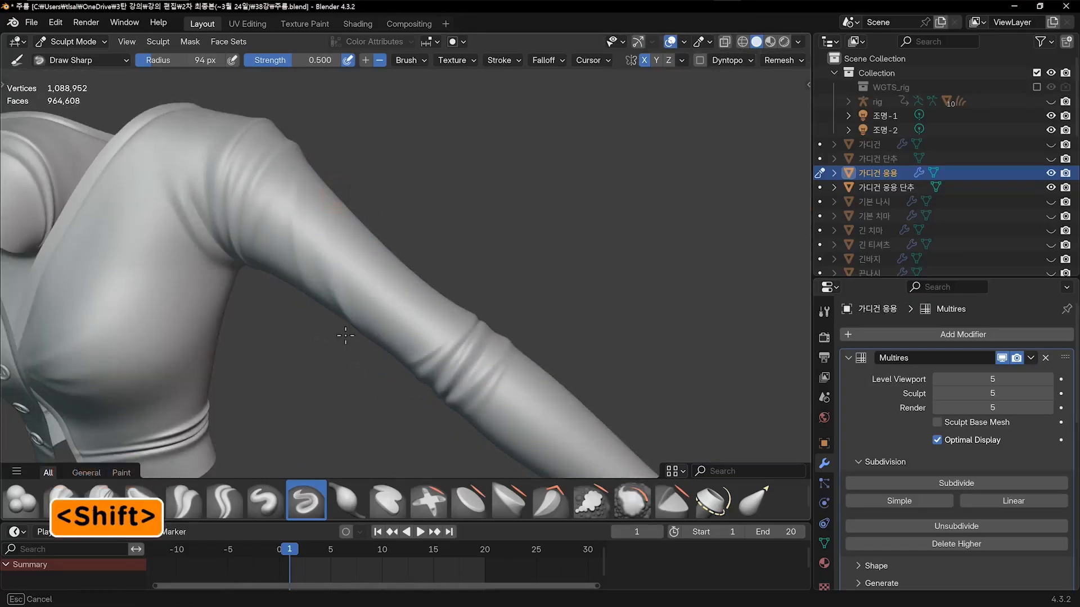
pyautogui.moveTo(337, 332); pyautogui.dragTo(382, 324, button='middle')
pyautogui.keyDown('shift'); pyautogui.moveTo(338, 307); pyautogui.dragTo(340, 305); pyautogui.keyUp('shift')
pyautogui.moveTo(378, 377)
pyautogui.keyDown('shift'); pyautogui.mouseDown()
pyautogui.moveTo(292, 241)
pyautogui.moveTo(298, 250)
pyautogui.mouseUp(); pyautogui.keyUp('shift')
pyautogui.moveTo(392, 223); pyautogui.dragTo(404, 302, button='middle')
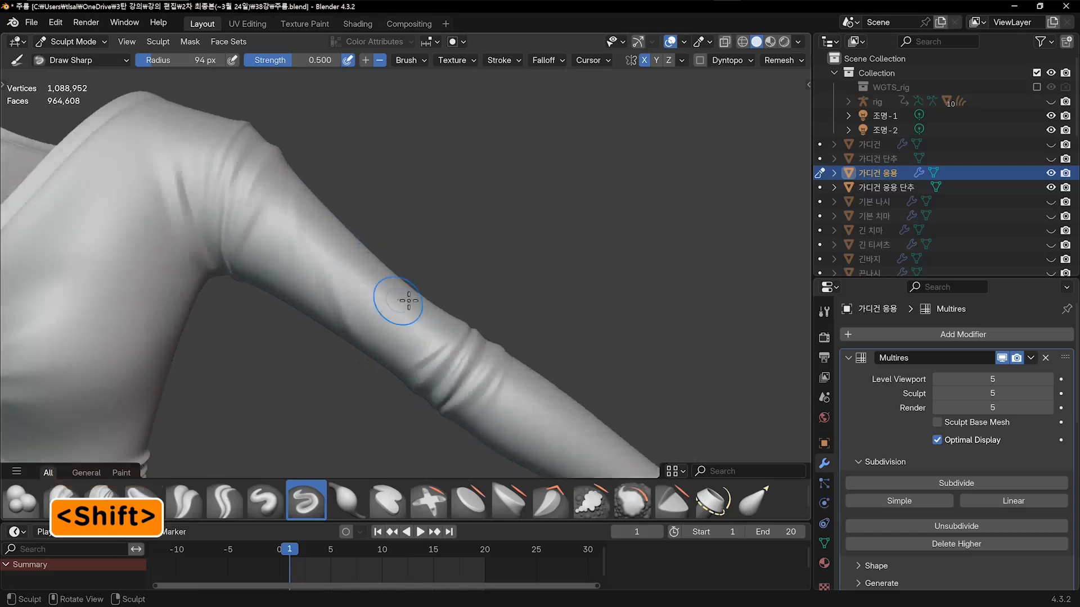
pyautogui.press('1')
pyautogui.moveTo(457, 237)
pyautogui.keyDown('ctrl'); pyautogui.mouseDown(button='middle')
pyautogui.moveTo(422, 363)
pyautogui.moveTo(472, 338)
pyautogui.moveTo(457, 319)
pyautogui.mouseUp(button='middle'); pyautogui.keyUp('ctrl')
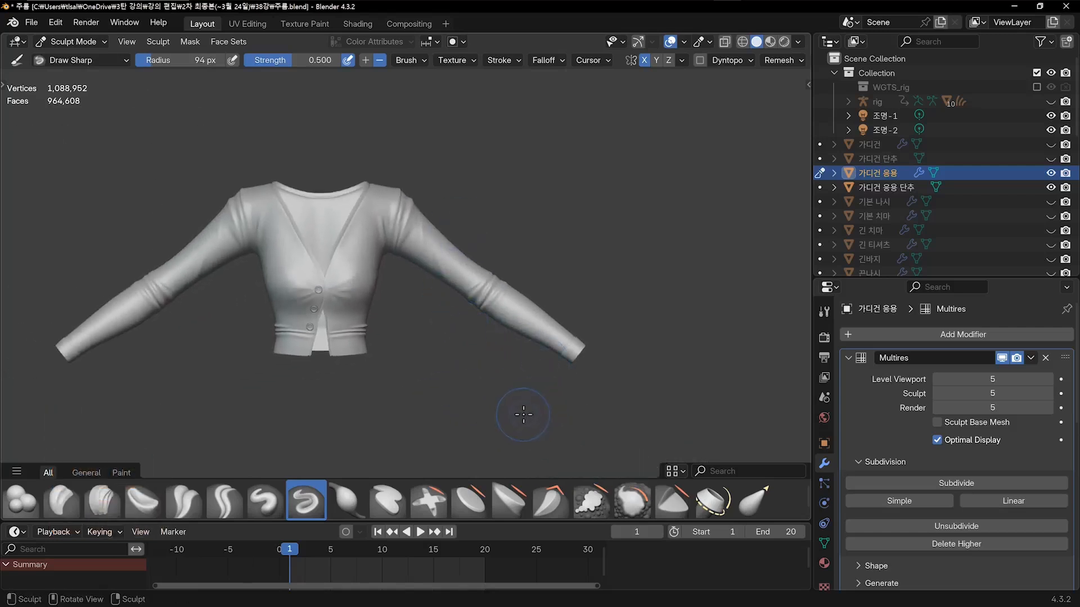
# Sculpt mirrored diagonal wrinkles along the forearms between the elbow folds and the cuffs, and soften them
pyautogui.keyDown('shift'); pyautogui.moveTo(441, 401); pyautogui.dragTo(295, 363, button='middle'); pyautogui.keyUp('shift')
pyautogui.keyDown('ctrl'); pyautogui.moveTo(295, 364); pyautogui.dragTo(369, 202, button='middle'); pyautogui.keyUp('ctrl')
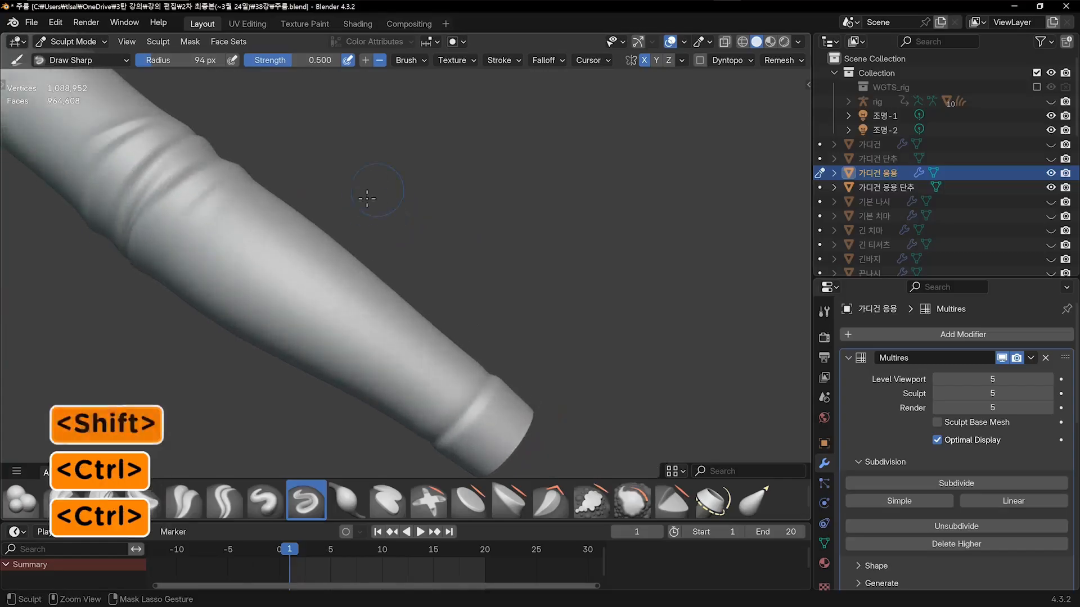
pyautogui.moveTo(228, 241)
pyautogui.keyDown('ctrl'); pyautogui.mouseDown(button='middle')
pyautogui.moveTo(228, 231)
pyautogui.moveTo(386, 322)
pyautogui.moveTo(363, 308)
pyautogui.mouseUp(button='middle'); pyautogui.keyUp('ctrl')
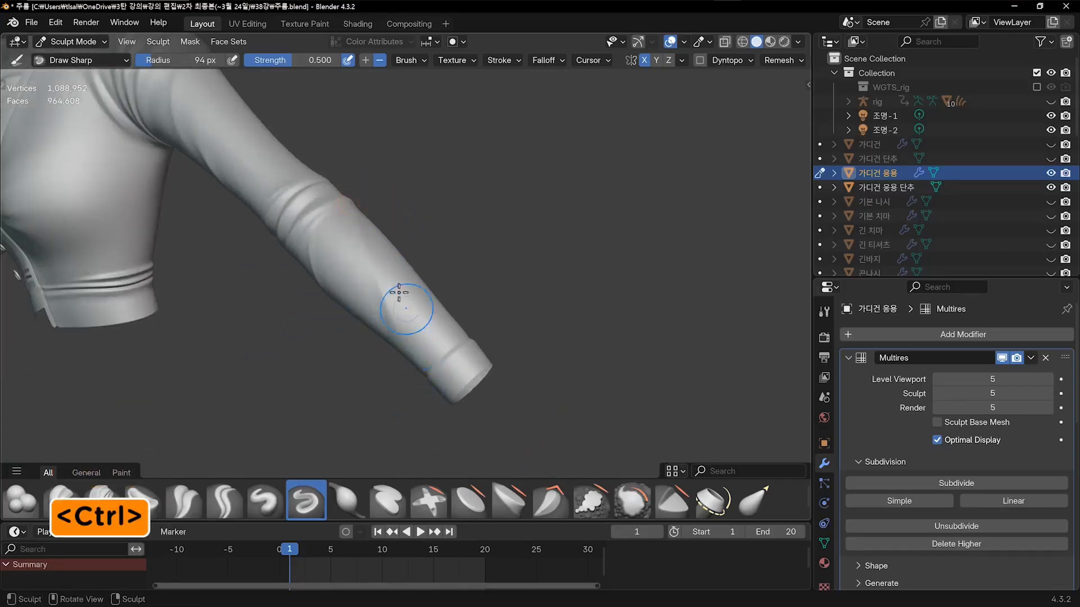
pyautogui.hotkey('ctrl', 'z')
pyautogui.moveTo(401, 288)
pyautogui.mouseDown(button='middle')
pyautogui.moveTo(465, 242)
pyautogui.moveTo(376, 298)
pyautogui.moveTo(353, 266)
pyautogui.mouseUp(button='middle')
pyautogui.keyDown('shift'); pyautogui.moveTo(359, 216); pyautogui.dragTo(358, 235); pyautogui.keyUp('shift')
pyautogui.moveTo(407, 318); pyautogui.dragTo(511, 239, button='middle')
pyautogui.press('1')
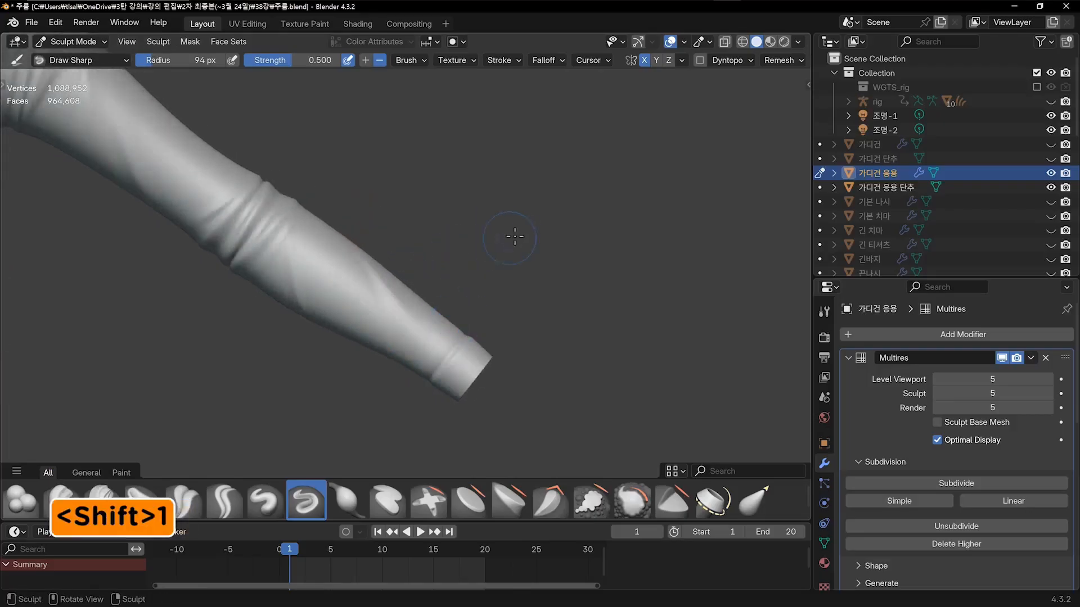
pyautogui.keyDown('ctrl'); pyautogui.moveTo(448, 308); pyautogui.dragTo(428, 360, button='middle'); pyautogui.keyUp('ctrl')
pyautogui.keyDown('shift'); pyautogui.moveTo(428, 360); pyautogui.dragTo(507, 385, button='middle'); pyautogui.keyUp('shift')
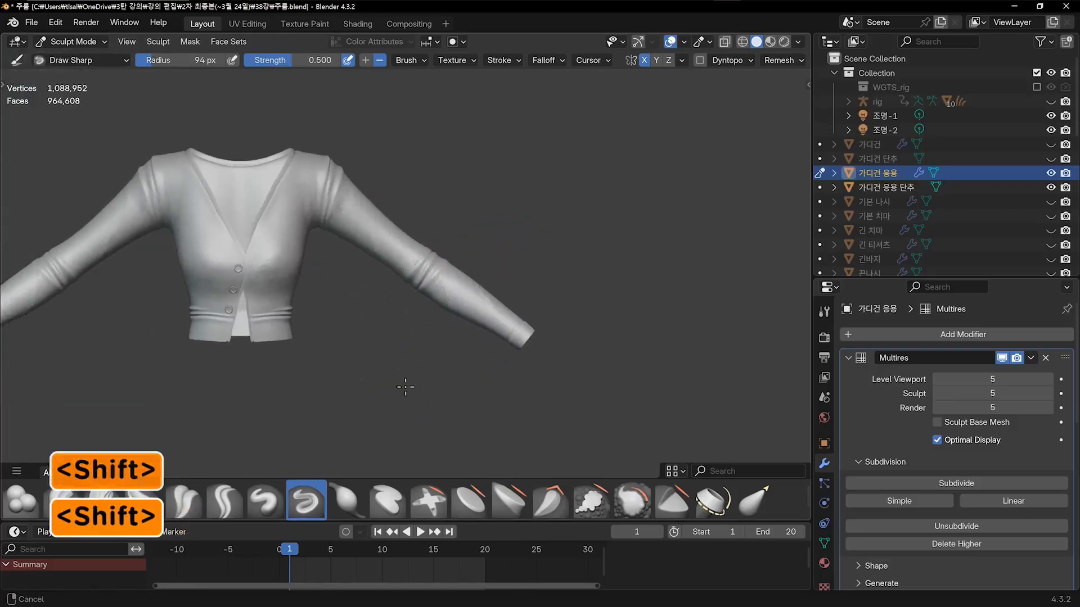
pyautogui.keyDown('shift'); pyautogui.moveTo(405, 385); pyautogui.dragTo(437, 394, button='middle'); pyautogui.keyUp('shift')
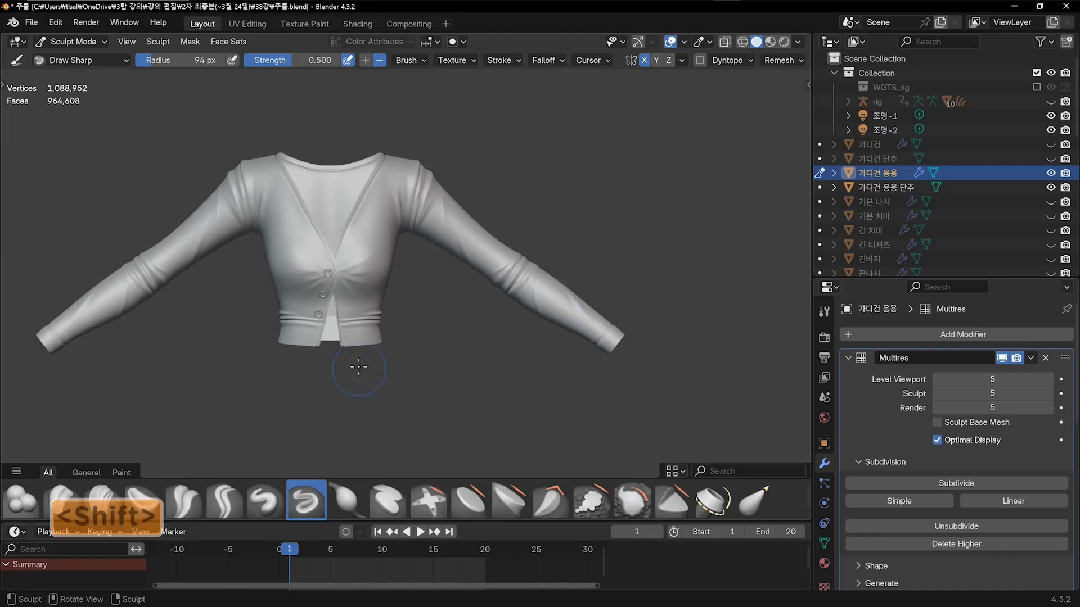
# Sculpt mirrored diagonal wrinkles on the sides of the waist, rising backward above the horizontal waist folds, and smooth them
pyautogui.keyDown('shift'); pyautogui.moveTo(364, 370); pyautogui.dragTo(382, 395, button='middle'); pyautogui.keyUp('shift')
pyautogui.keyDown('ctrl'); pyautogui.moveTo(382, 394); pyautogui.dragTo(393, 303, button='middle'); pyautogui.keyUp('ctrl')
pyautogui.moveTo(414, 344); pyautogui.dragTo(245, 366, button='middle')
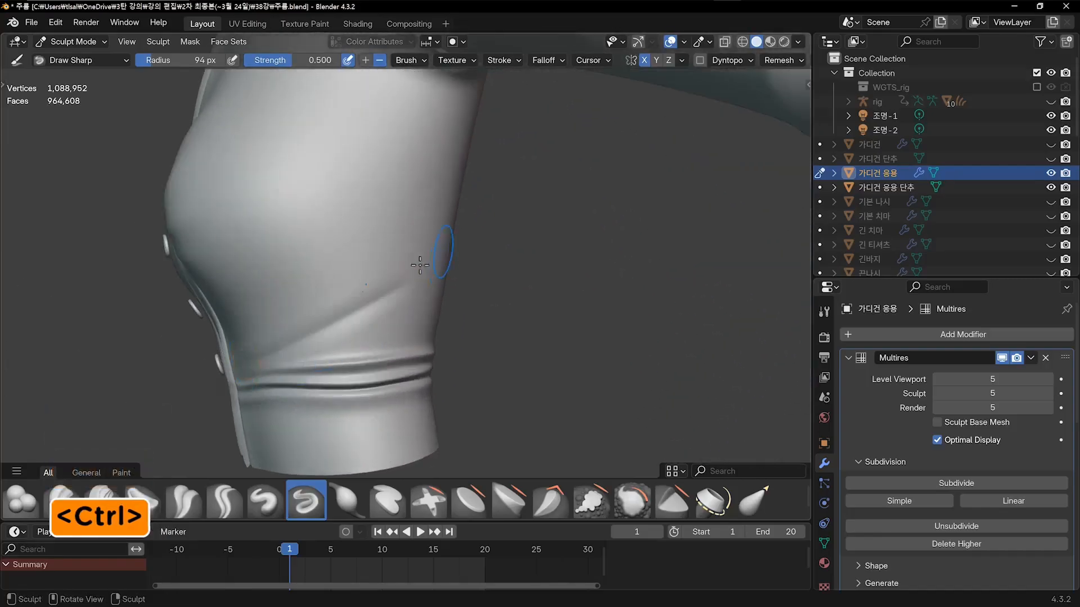
pyautogui.hotkey('ctrl', 'z')
pyautogui.moveTo(239, 357)
pyautogui.keyDown('ctrl'); pyautogui.mouseDown()
pyautogui.moveTo(428, 280)
pyautogui.moveTo(315, 335)
pyautogui.mouseUp(); pyautogui.keyUp('ctrl')
pyautogui.hotkey('ctrl', 'z')
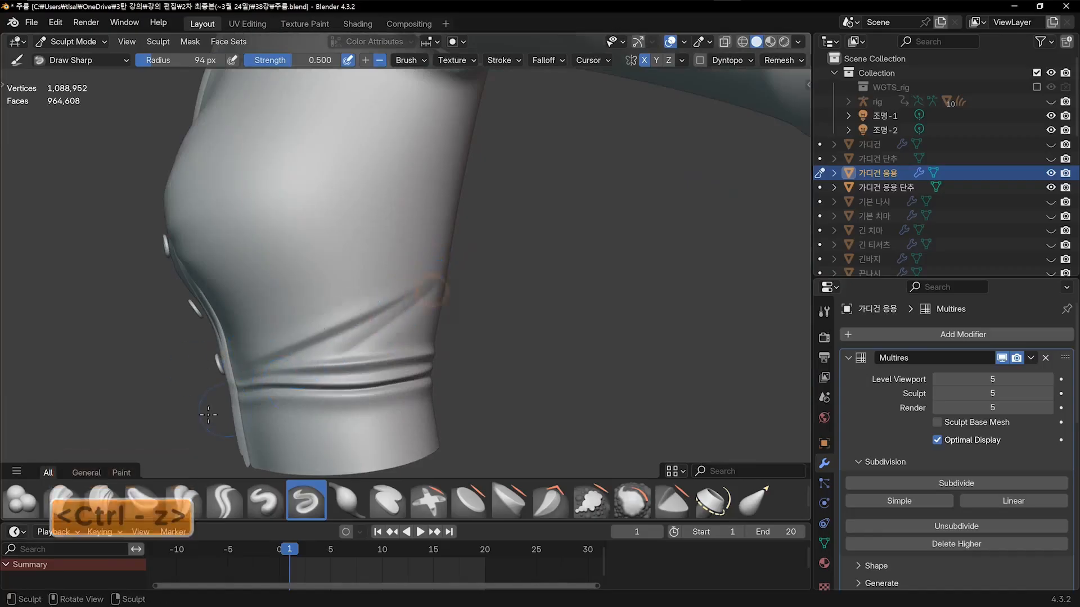
pyautogui.hotkey('ctrl', 'z')
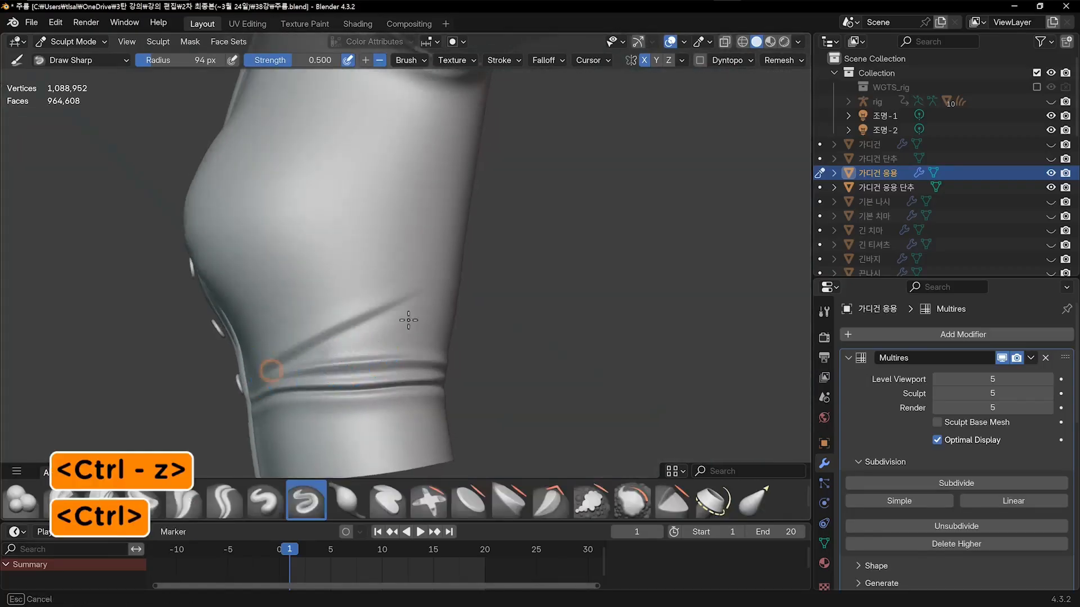
pyautogui.hotkey('ctrl', 'z')
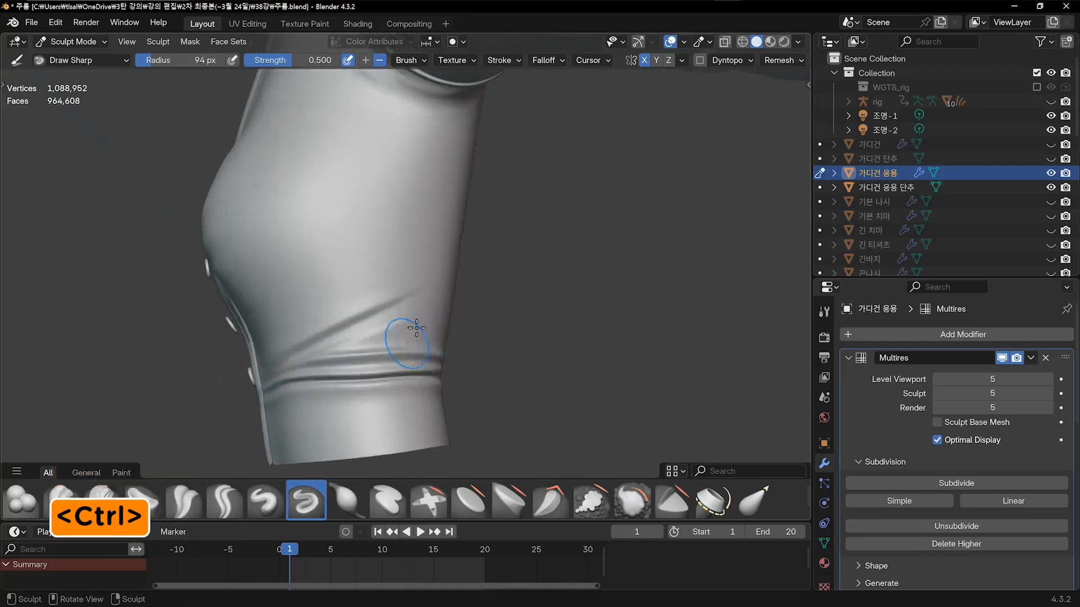
pyautogui.keyDown('shift'); pyautogui.moveTo(391, 330); pyautogui.dragTo(349, 342); pyautogui.keyUp('shift')
pyautogui.moveTo(349, 348)
pyautogui.mouseDown(button='middle')
pyautogui.moveTo(427, 367)
pyautogui.moveTo(404, 364)
pyautogui.mouseUp(button='middle')
pyautogui.press('1')
# Sculpt a mirrored horizontal wrinkle around the hem band, just below the waist folds
pyautogui.keyDown('ctrl'); pyautogui.moveTo(477, 360); pyautogui.dragTo(404, 327, button='middle'); pyautogui.keyUp('ctrl')
pyautogui.keyDown('ctrl'); pyautogui.moveTo(404, 327); pyautogui.dragTo(424, 345, button='middle'); pyautogui.keyUp('ctrl')
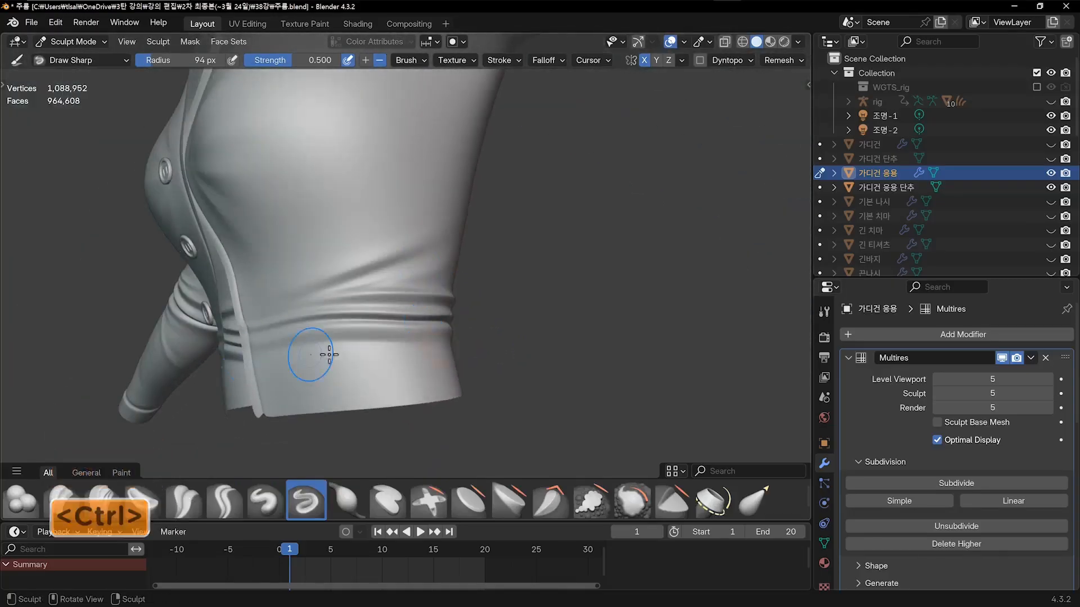
pyautogui.hotkey('ctrl', 'z')
pyautogui.keyDown('ctrl'); pyautogui.moveTo(270, 354); pyautogui.dragTo(448, 359); pyautogui.keyUp('ctrl')
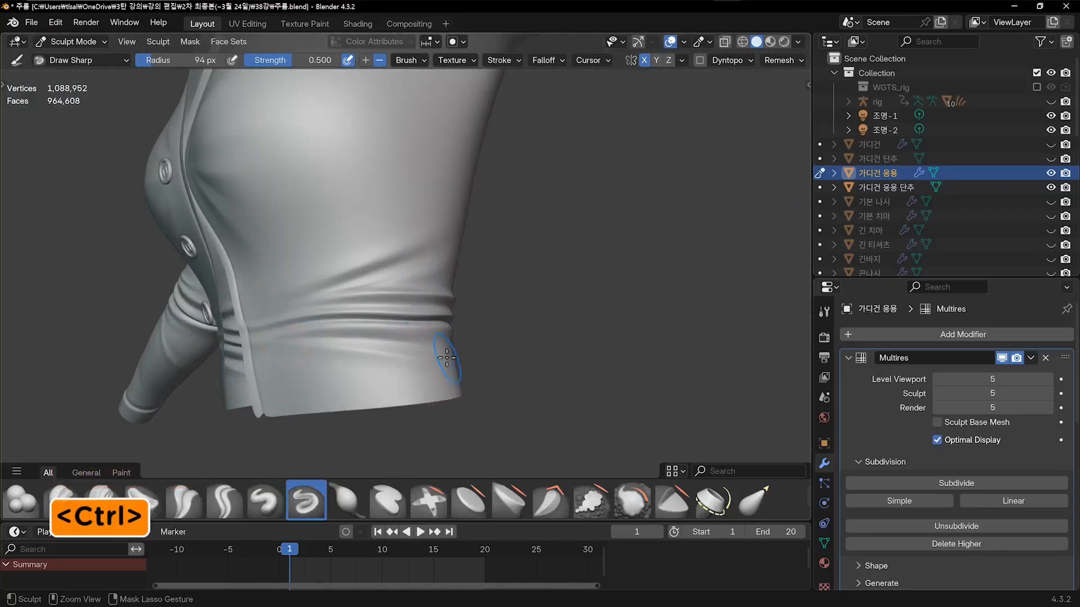
pyautogui.moveTo(405, 374); pyautogui.dragTo(461, 386, button='middle')
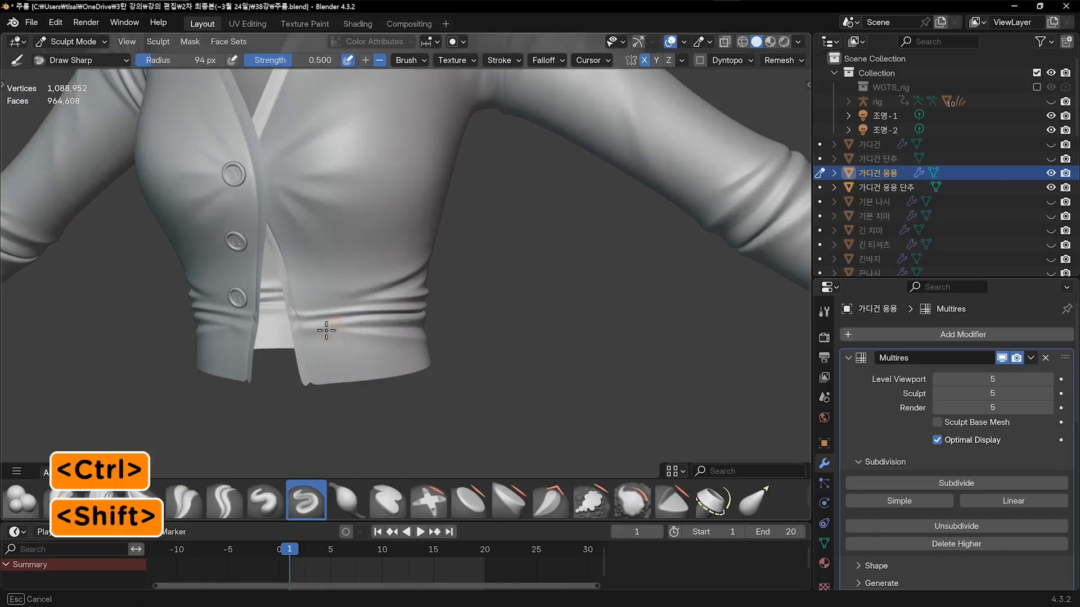
# Sculpt mirrored wrinkles across the back of the waist and hem band, extending the side folds inward, and smooth their ends
pyautogui.hotkey('shift', '1')
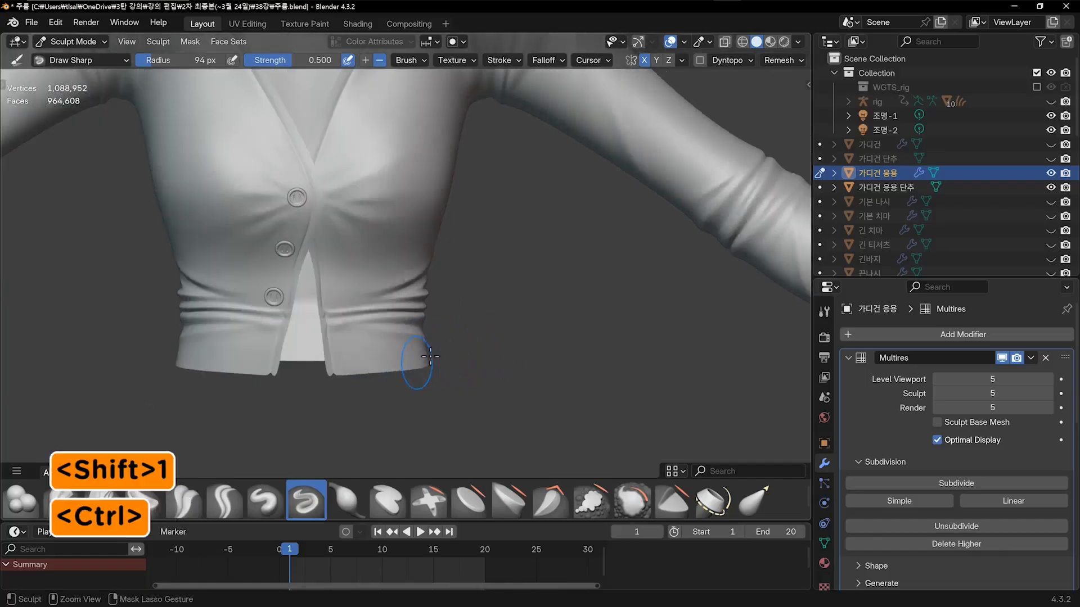
pyautogui.moveTo(410, 361); pyautogui.dragTo(394, 343, button='middle')
pyautogui.moveTo(494, 344); pyautogui.dragTo(402, 284, button='middle')
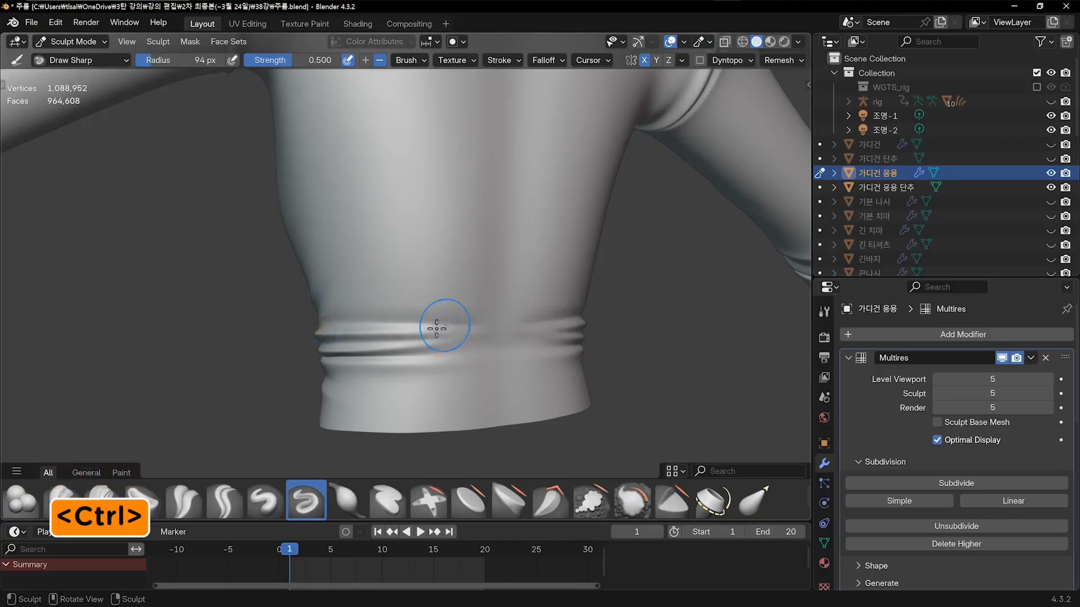
pyautogui.hotkey('ctrl', 'z')
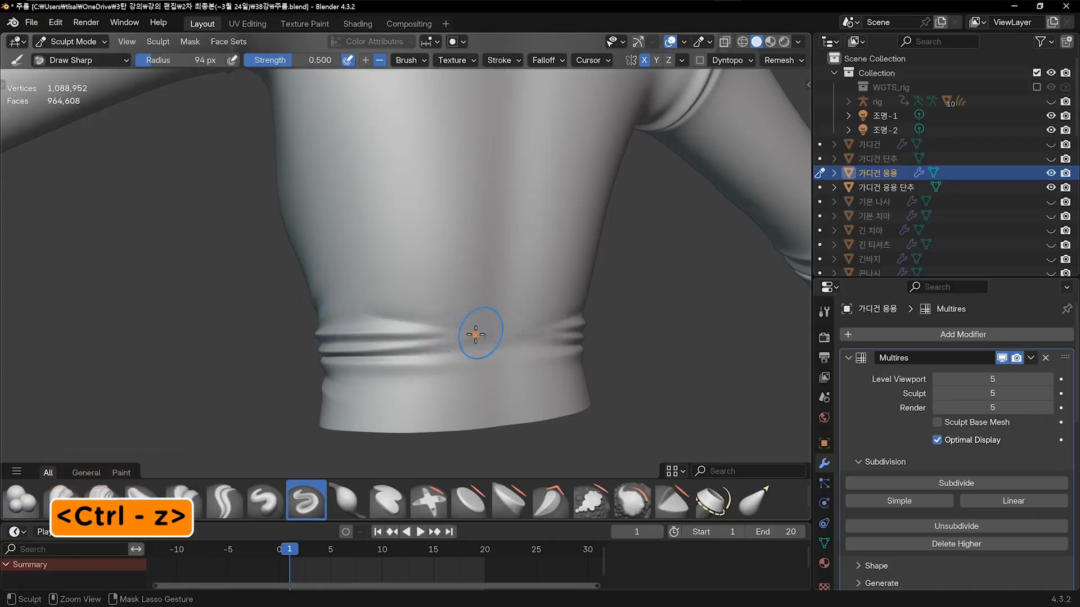
pyautogui.moveTo(465, 328)
pyautogui.keyDown('shift'); pyautogui.mouseDown()
pyautogui.moveTo(398, 332)
pyautogui.moveTo(371, 313)
pyautogui.mouseUp(); pyautogui.keyUp('shift')
pyautogui.moveTo(484, 385)
pyautogui.mouseDown(button='middle')
pyautogui.moveTo(433, 393)
pyautogui.moveTo(393, 369)
pyautogui.mouseUp(button='middle')
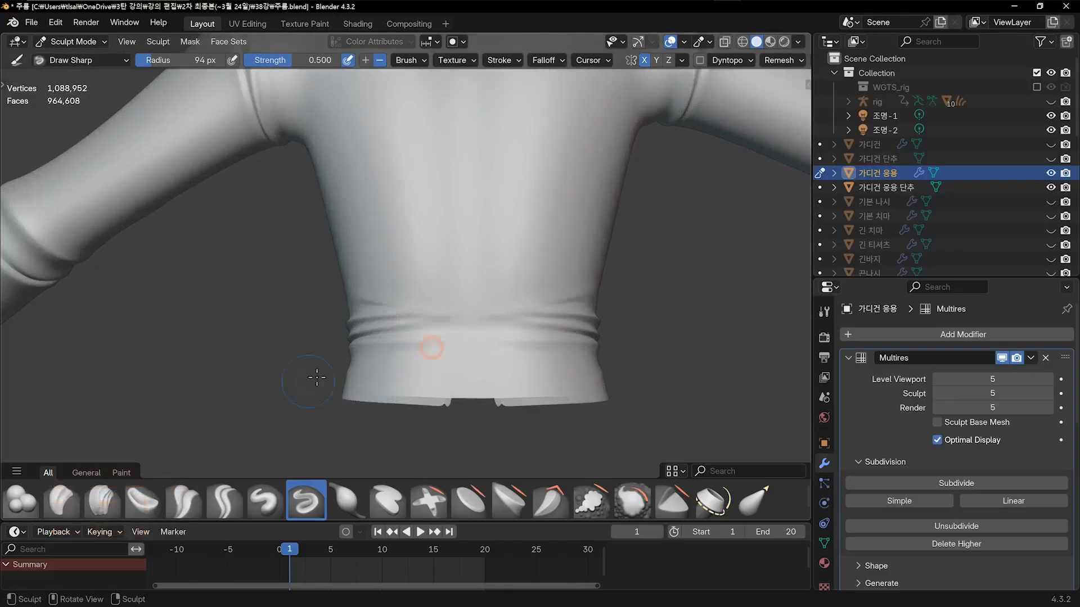
pyautogui.moveTo(316, 378); pyautogui.dragTo(298, 419, button='middle')
pyautogui.hotkey('ctrl', 'z')
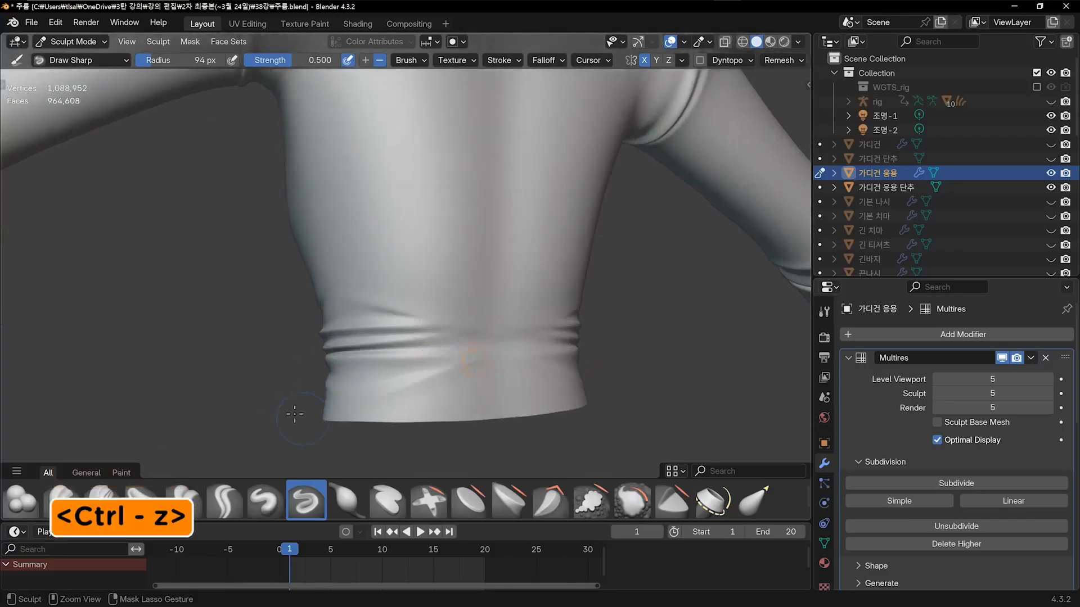
pyautogui.keyDown('shift'); pyautogui.moveTo(296, 412); pyautogui.dragTo(456, 377); pyautogui.keyUp('shift')
pyautogui.moveTo(456, 338)
pyautogui.keyDown('ctrl'); pyautogui.mouseDown(button='middle')
pyautogui.moveTo(435, 391)
pyautogui.moveTo(487, 362)
pyautogui.mouseUp(button='middle'); pyautogui.keyUp('ctrl')
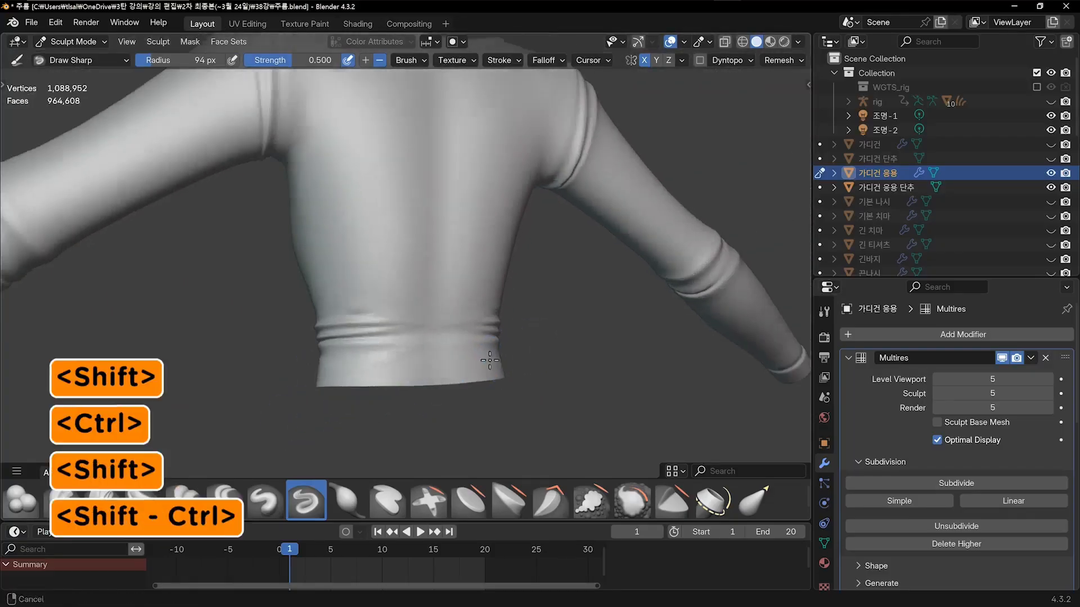
# Sculpt mirrored wrinkles across the sides of the torso between the bust and the back, below the armpits, and soften them
pyautogui.moveTo(407, 368); pyautogui.dragTo(582, 368, button='middle')
pyautogui.moveTo(506, 366); pyautogui.dragTo(438, 364, button='middle')
pyautogui.moveTo(437, 364)
pyautogui.keyDown('ctrl'); pyautogui.mouseDown(button='middle')
pyautogui.moveTo(441, 345)
pyautogui.moveTo(394, 332)
pyautogui.mouseUp(button='middle'); pyautogui.keyUp('ctrl')
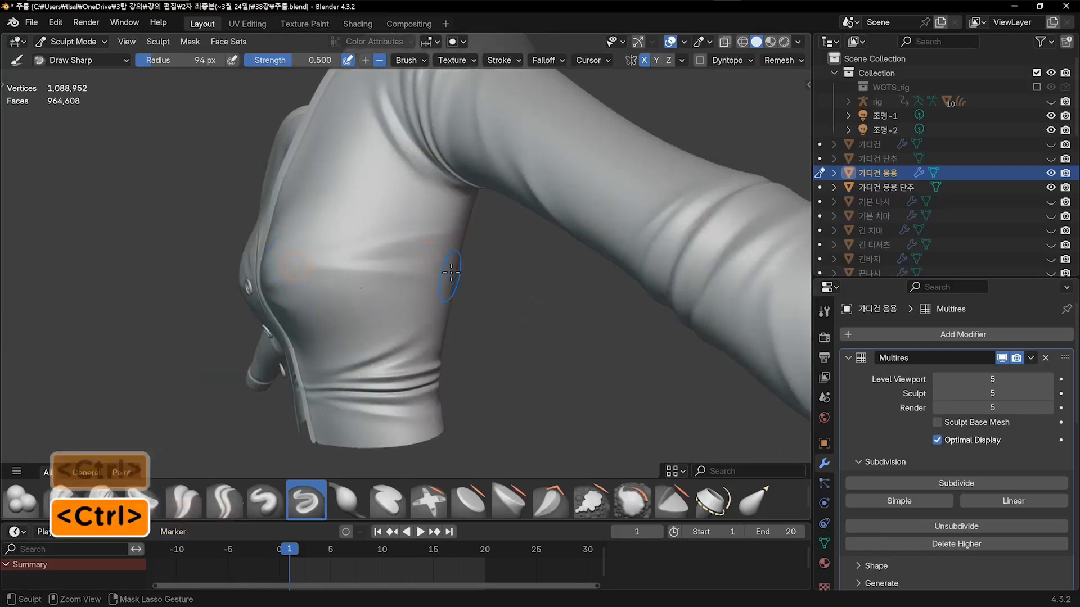
pyautogui.hotkey('ctrl', 'z')
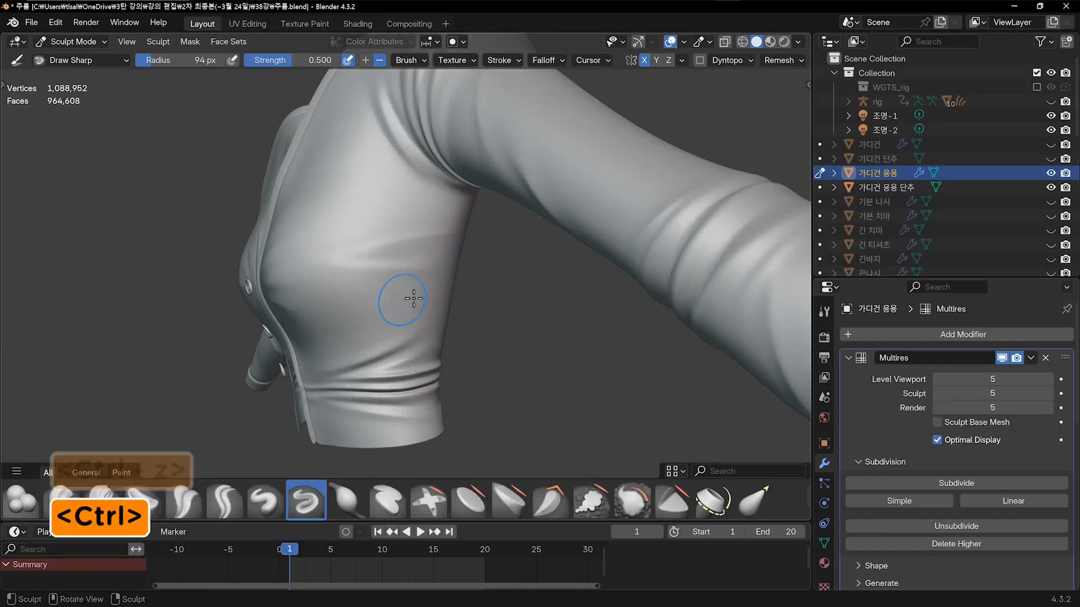
pyautogui.moveTo(457, 249); pyautogui.dragTo(417, 248, button='middle')
pyautogui.moveTo(436, 218)
pyautogui.keyDown('shift'); pyautogui.mouseDown()
pyautogui.moveTo(377, 234)
pyautogui.moveTo(344, 287)
pyautogui.mouseUp(); pyautogui.keyUp('shift')
pyautogui.moveTo(344, 287); pyautogui.dragTo(542, 333, button='middle')
pyautogui.press('1')
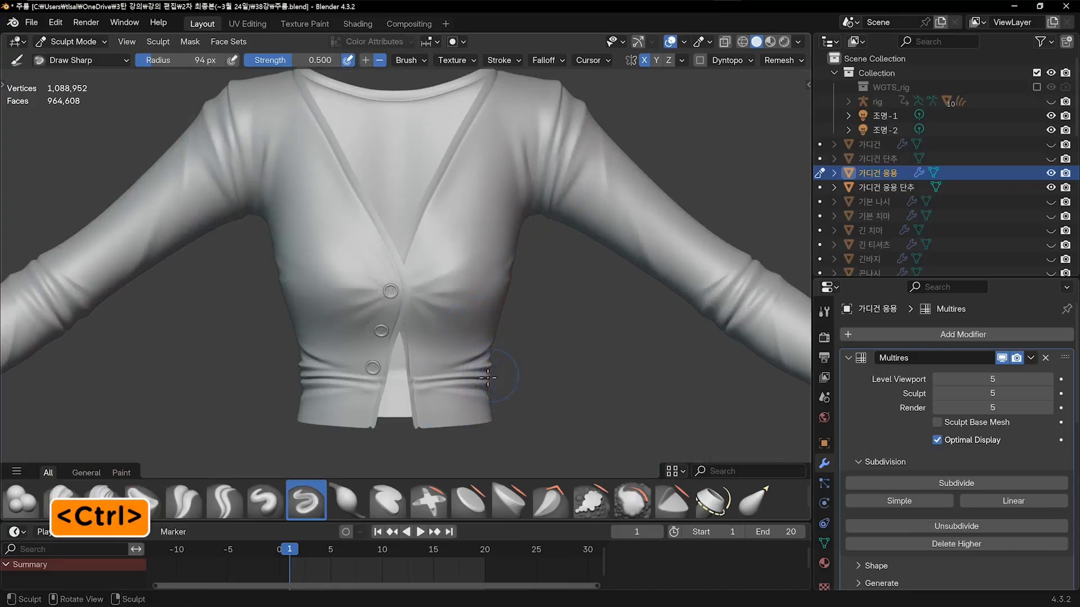
# Rework the mirrored wrinkle above the horizontal waist folds, running from the front opening up toward the side
pyautogui.keyDown('shift'); pyautogui.moveTo(505, 373); pyautogui.dragTo(442, 354, button='middle'); pyautogui.keyUp('shift')
pyautogui.keyDown('ctrl'); pyautogui.moveTo(442, 355); pyautogui.dragTo(380, 312, button='middle'); pyautogui.keyUp('ctrl')
pyautogui.hotkey('ctrl', 'z')
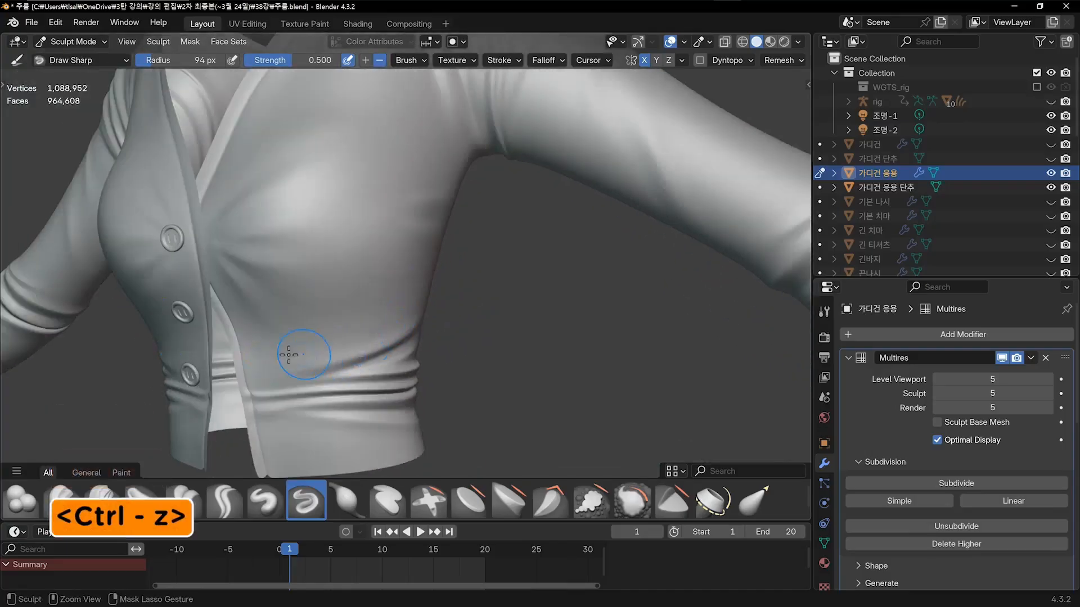
pyautogui.hotkey('ctrl', 'z')
pyautogui.keyDown('ctrl'); pyautogui.moveTo(259, 353); pyautogui.dragTo(360, 339); pyautogui.keyUp('ctrl')
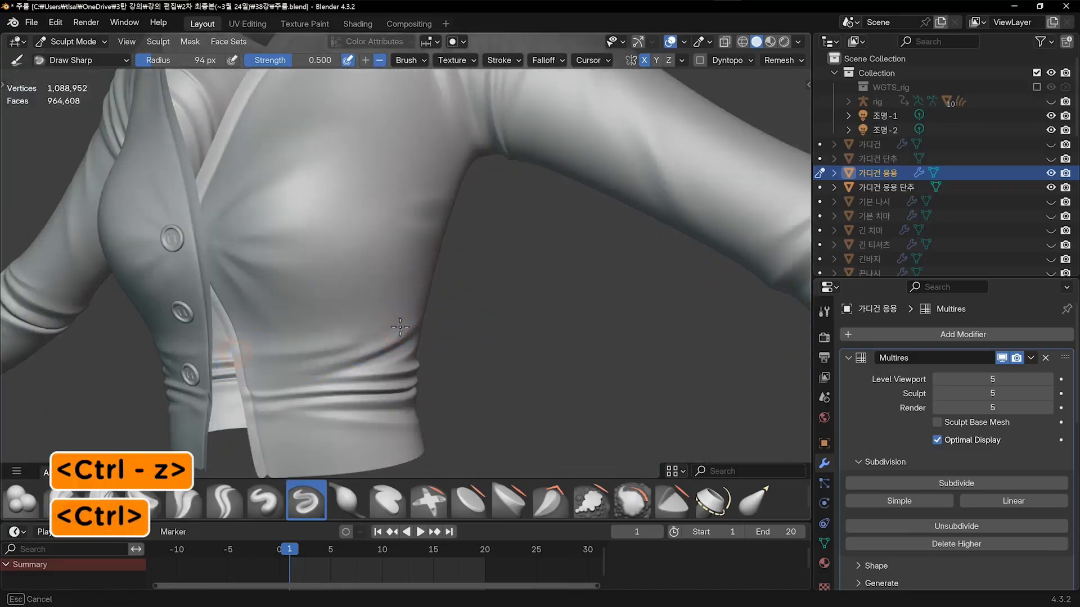
pyautogui.hotkey('ctrl', 'z')
pyautogui.moveTo(266, 344); pyautogui.dragTo(370, 340)
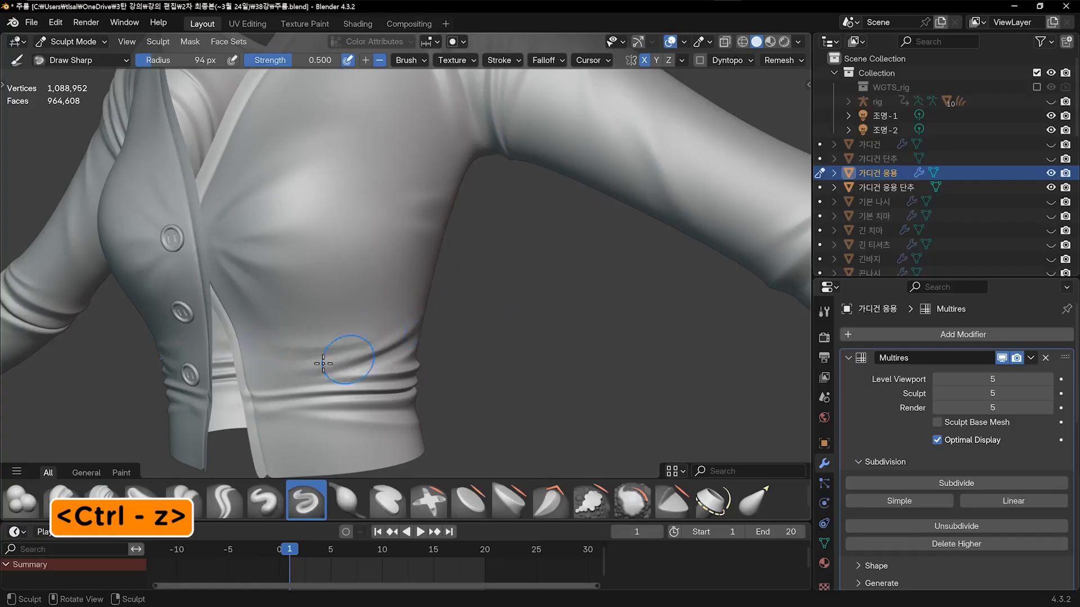
pyautogui.moveTo(366, 345); pyautogui.dragTo(461, 372, button='middle')
pyautogui.press('KP_1')
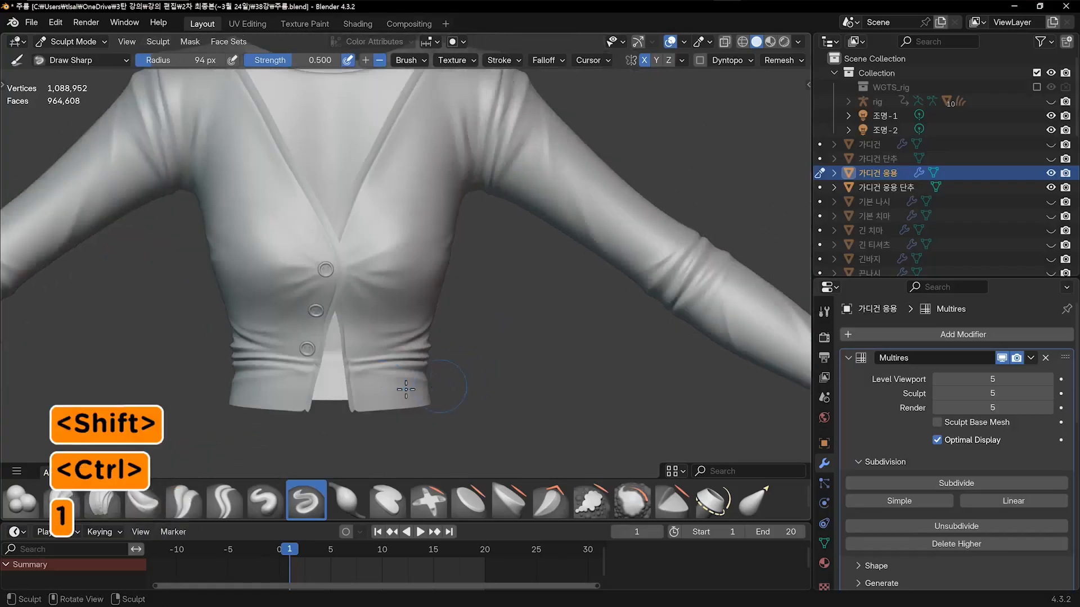
# Sculpt mirrored diagonal wrinkles on the back of the upper sleeves between the shoulder folds and the elbow
pyautogui.press('super')
pyautogui.click(509, 340)
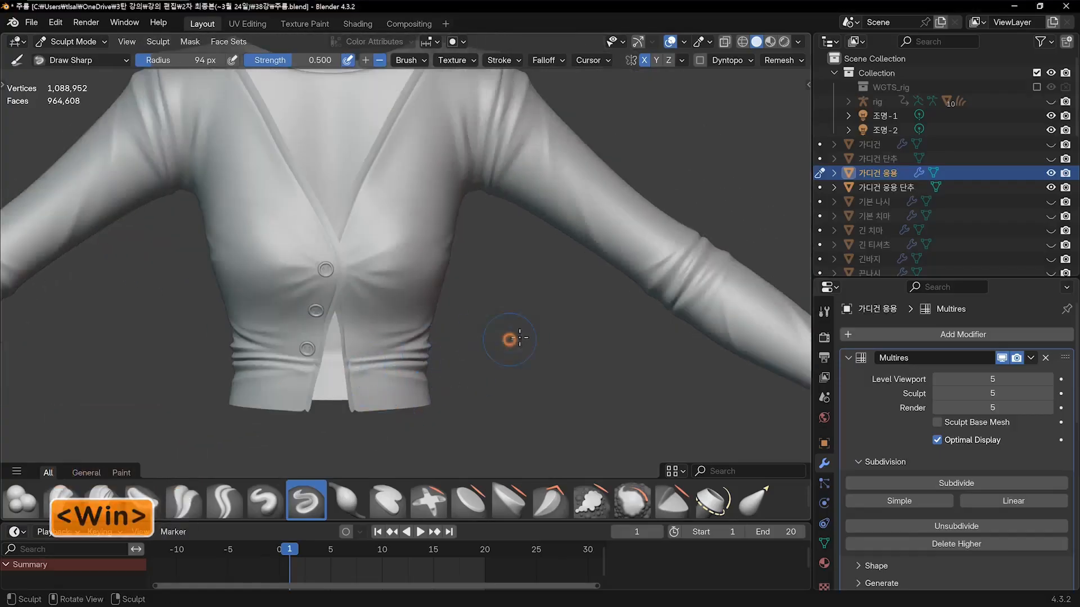
pyautogui.keyDown('ctrl'); pyautogui.moveTo(422, 374); pyautogui.dragTo(398, 470, button='middle'); pyautogui.keyUp('ctrl')
pyautogui.keyDown('shift'); pyautogui.moveTo(482, 358); pyautogui.dragTo(498, 389, button='middle'); pyautogui.keyUp('shift')
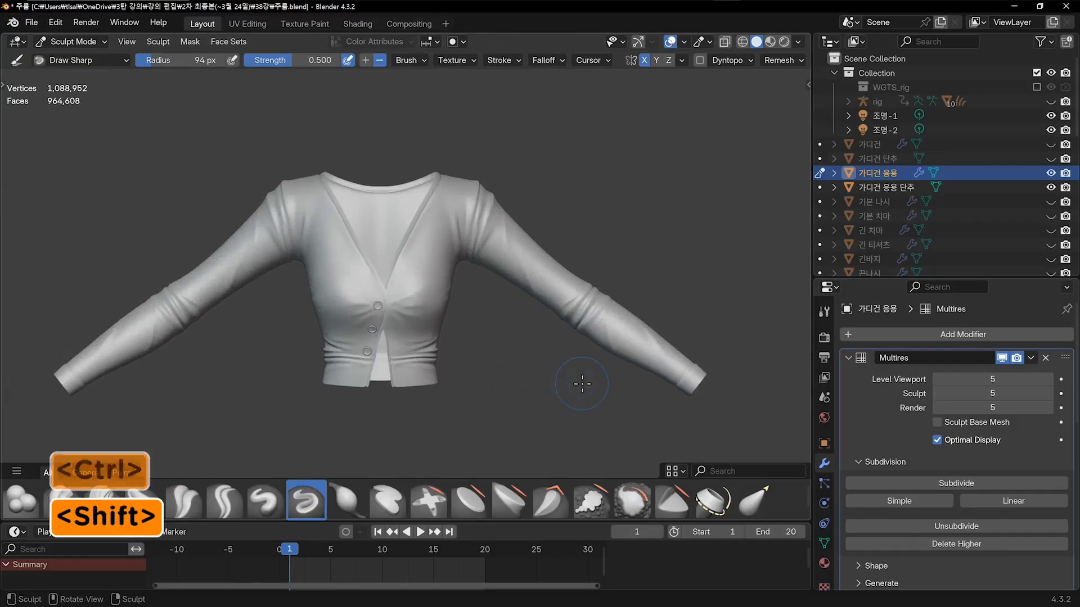
pyautogui.moveTo(586, 379); pyautogui.dragTo(410, 266, button='middle')
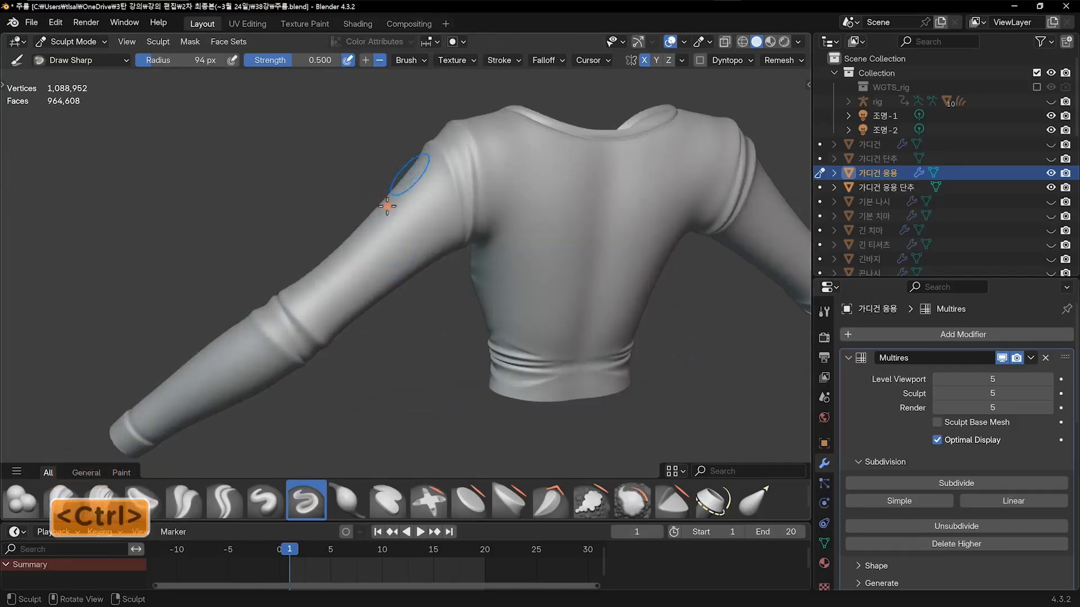
pyautogui.moveTo(391, 189)
pyautogui.keyDown('ctrl'); pyautogui.mouseDown(button='middle')
pyautogui.moveTo(388, 236)
pyautogui.moveTo(397, 212)
pyautogui.mouseUp(button='middle'); pyautogui.keyUp('ctrl')
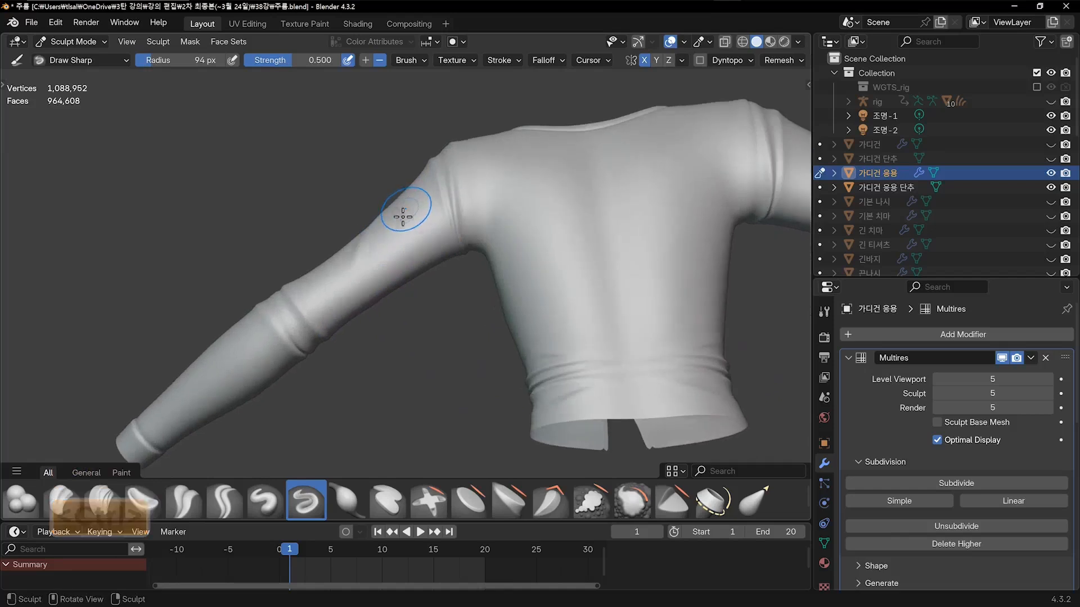
pyautogui.keyDown('ctrl'); pyautogui.moveTo(410, 266); pyautogui.dragTo(439, 320, button='middle'); pyautogui.keyUp('ctrl')
pyautogui.moveTo(344, 353); pyautogui.dragTo(388, 356, button='middle')
pyautogui.moveTo(316, 376)
pyautogui.keyDown('shift'); pyautogui.mouseDown(button='middle')
pyautogui.moveTo(402, 311)
pyautogui.moveTo(397, 332)
pyautogui.mouseUp(button='middle'); pyautogui.keyUp('shift')
pyautogui.moveTo(397, 332); pyautogui.dragTo(370, 299, button='middle')
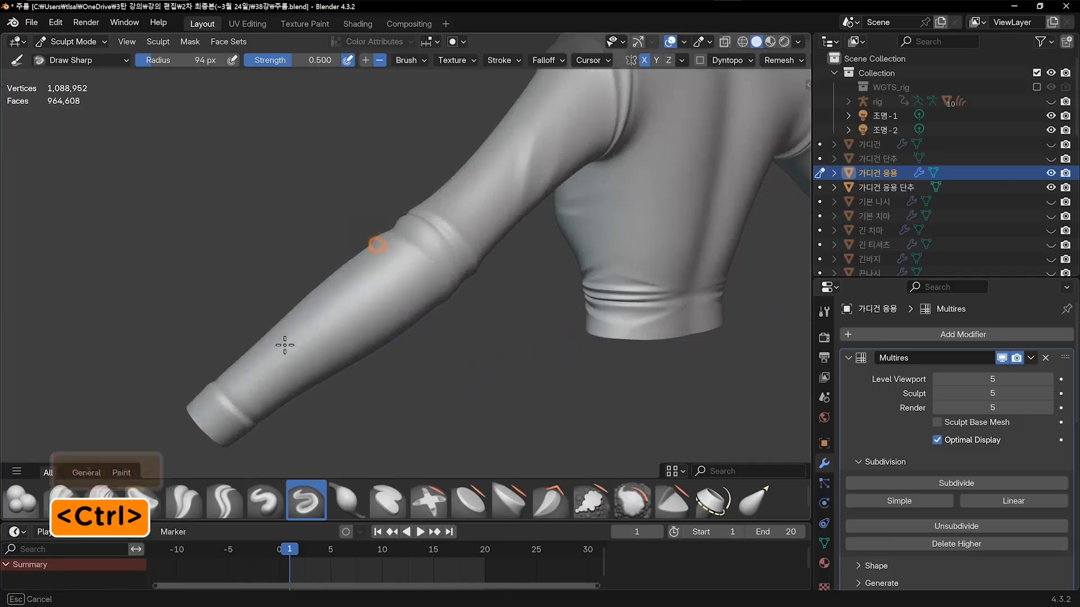
# Sculpt mirrored diagonal wrinkles on the back of the forearms between the elbow folds and the cuffs, and smooth them
pyautogui.hotkey('ctrl', 'z')
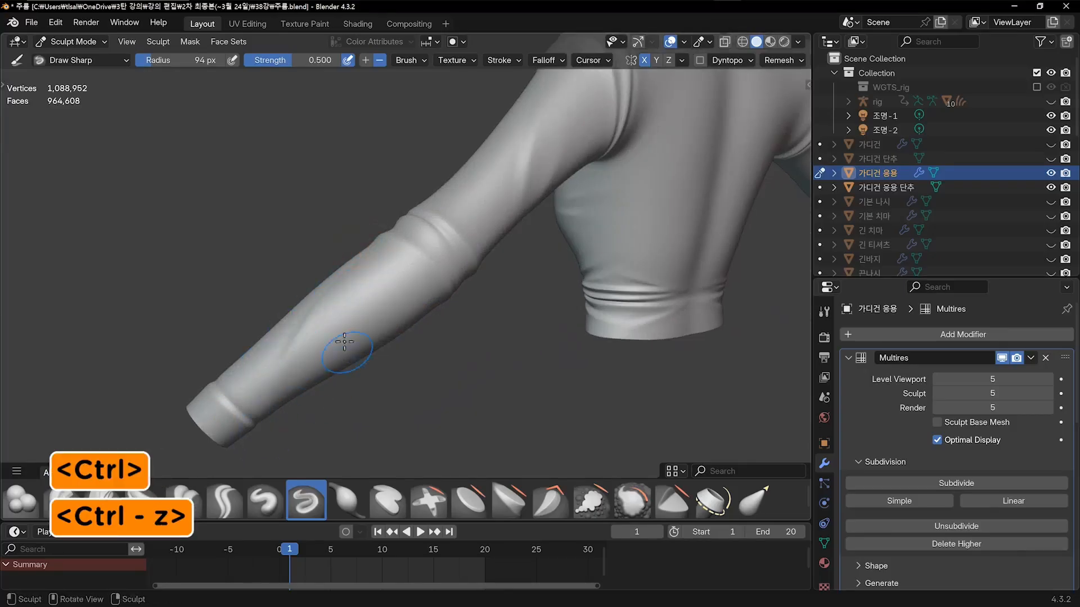
pyautogui.moveTo(344, 342); pyautogui.dragTo(352, 219, button='middle')
pyautogui.keyDown('ctrl'); pyautogui.moveTo(348, 219); pyautogui.dragTo(277, 354); pyautogui.keyUp('ctrl')
pyautogui.moveTo(337, 264); pyautogui.dragTo(346, 245, button='middle')
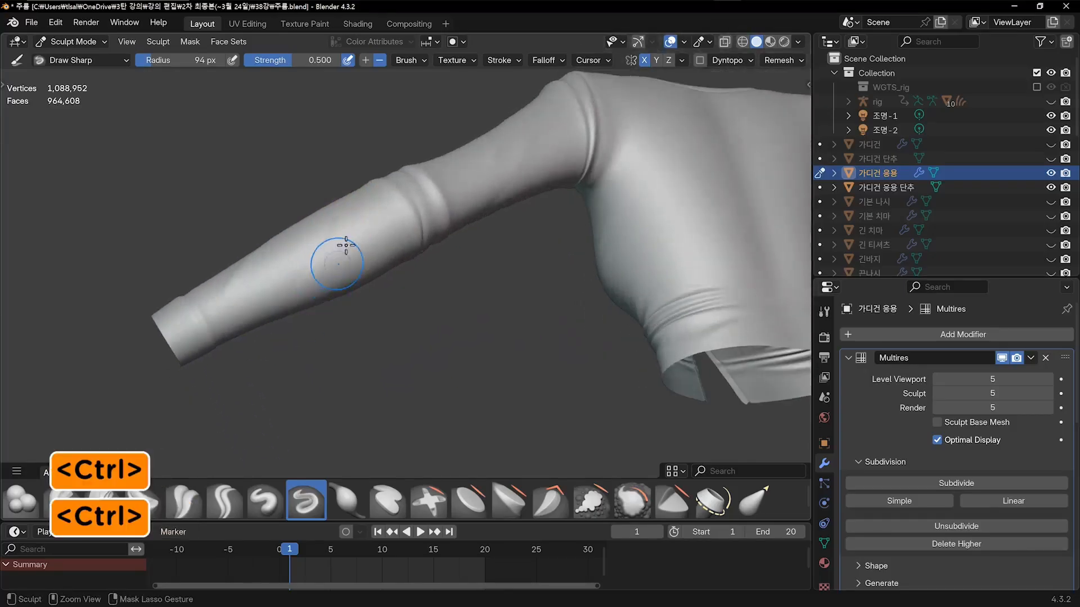
pyautogui.hotkey('ctrl', 'z')
pyautogui.moveTo(354, 188)
pyautogui.keyDown('ctrl'); pyautogui.mouseDown()
pyautogui.moveTo(320, 292)
pyautogui.moveTo(341, 247)
pyautogui.mouseUp(); pyautogui.keyUp('ctrl')
pyautogui.moveTo(351, 231); pyautogui.dragTo(353, 285, button='middle')
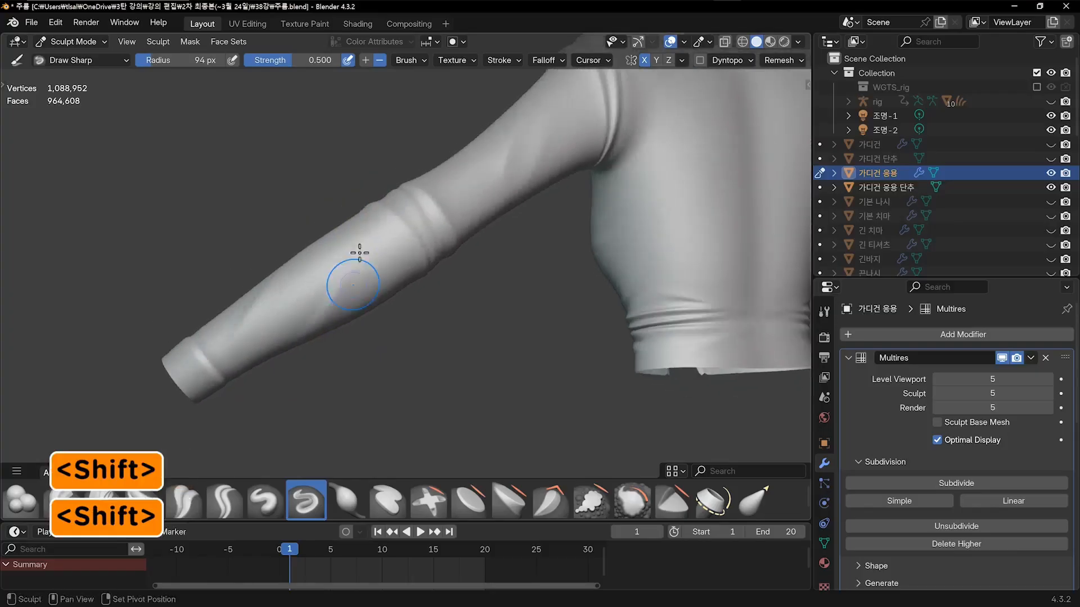
pyautogui.keyDown('shift'); pyautogui.moveTo(354, 266); pyautogui.dragTo(344, 292); pyautogui.keyUp('shift')
pyautogui.moveTo(360, 276)
pyautogui.keyDown('ctrl'); pyautogui.mouseDown(button='middle')
pyautogui.moveTo(405, 373)
pyautogui.moveTo(374, 374)
pyautogui.moveTo(393, 372)
pyautogui.moveTo(332, 407)
pyautogui.mouseUp(button='middle'); pyautogui.keyUp('ctrl')
pyautogui.moveTo(470, 366); pyautogui.dragTo(596, 382, button='middle')
pyautogui.press('KP_1')
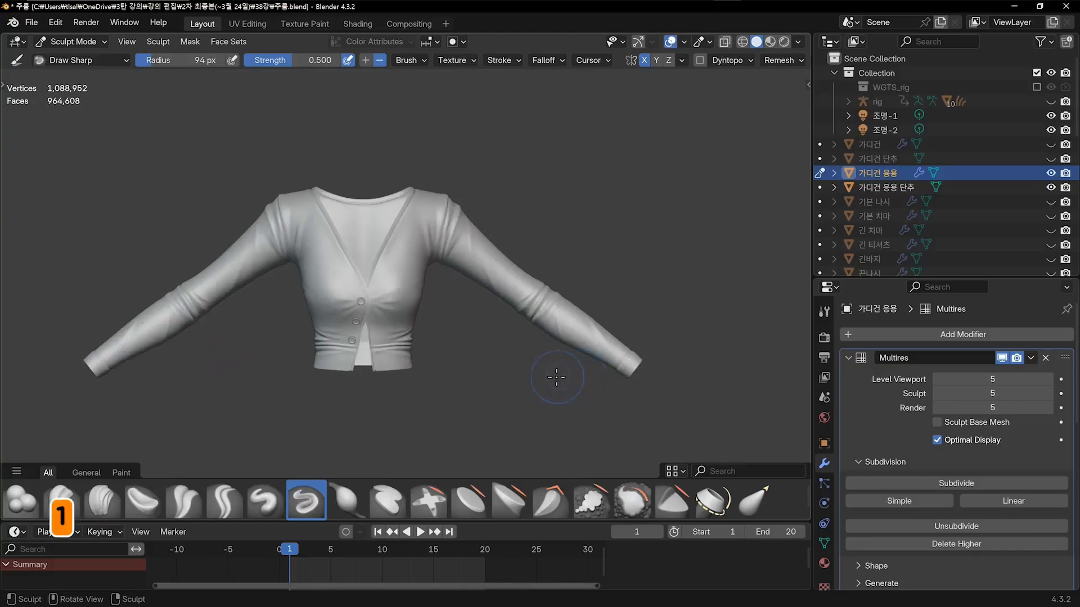
# Sculpt a curved wrinkle sagging across the lower back just above the waist folds, and soften its ends
pyautogui.press('KP_9')
pyautogui.moveTo(448, 231)
pyautogui.keyDown('shift'); pyautogui.mouseDown(button='middle')
pyautogui.moveTo(396, 249)
pyautogui.moveTo(393, 201)
pyautogui.mouseUp(button='middle'); pyautogui.keyUp('shift')
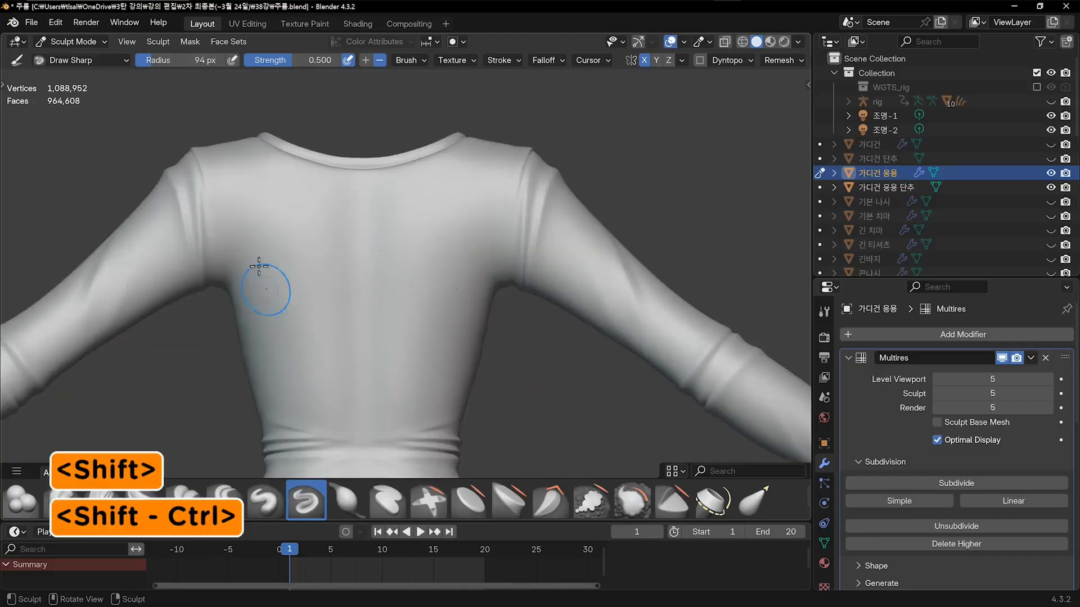
pyautogui.moveTo(258, 267); pyautogui.dragTo(386, 391)
pyautogui.hotkey('ctrl', 'z')
pyautogui.moveTo(268, 343); pyautogui.dragTo(420, 419)
pyautogui.hotkey('ctrl', 'z')
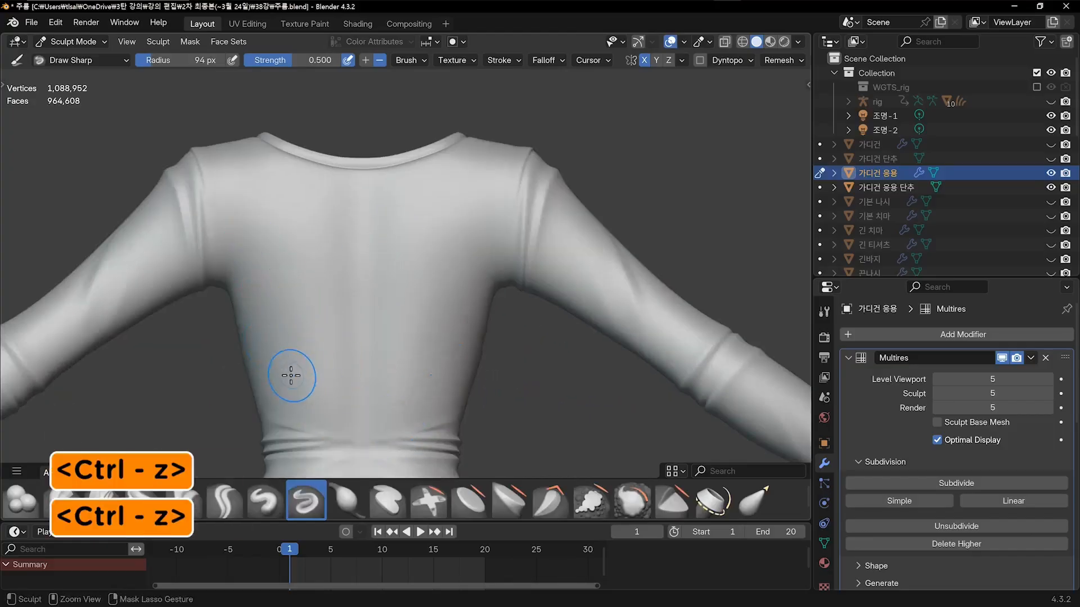
pyautogui.keyDown('shift'); pyautogui.moveTo(274, 367); pyautogui.dragTo(301, 394); pyautogui.keyUp('shift')
pyautogui.keyDown('shift'); pyautogui.moveTo(436, 383); pyautogui.dragTo(423, 396); pyautogui.keyUp('shift')
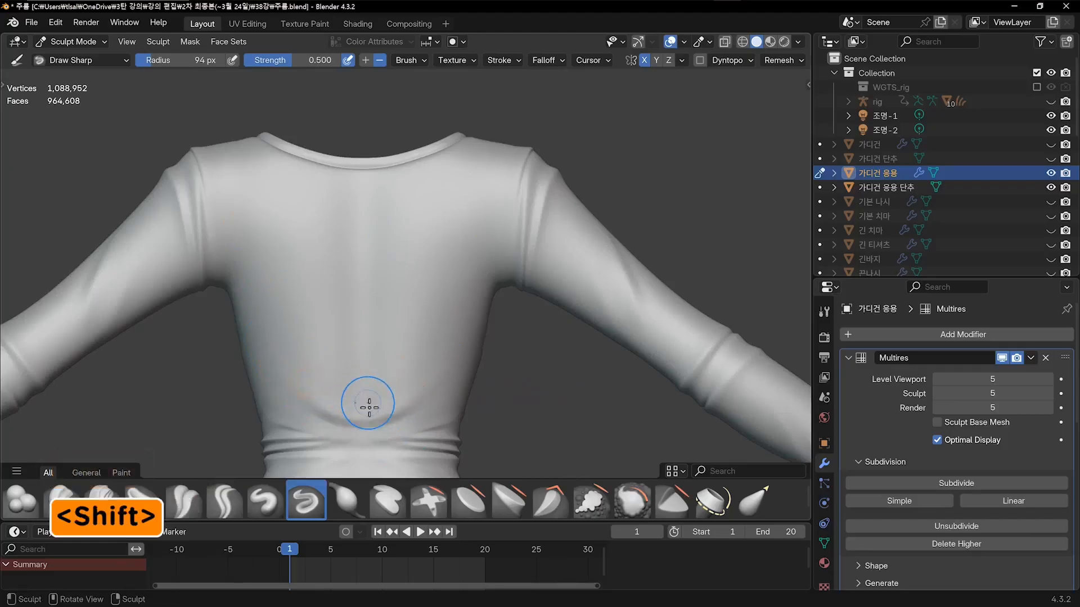
pyautogui.keyDown('shift'); pyautogui.moveTo(373, 410); pyautogui.dragTo(301, 330, button='middle'); pyautogui.keyUp('shift')
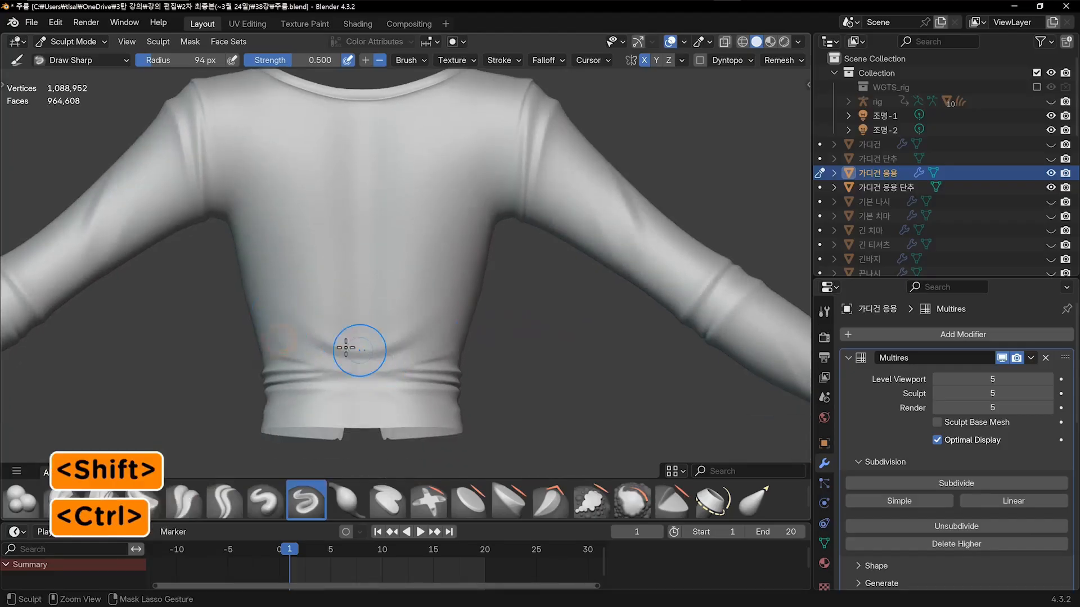
pyautogui.hotkey('ctrl', 'z')
pyautogui.hotkey('ctrl', 'z')
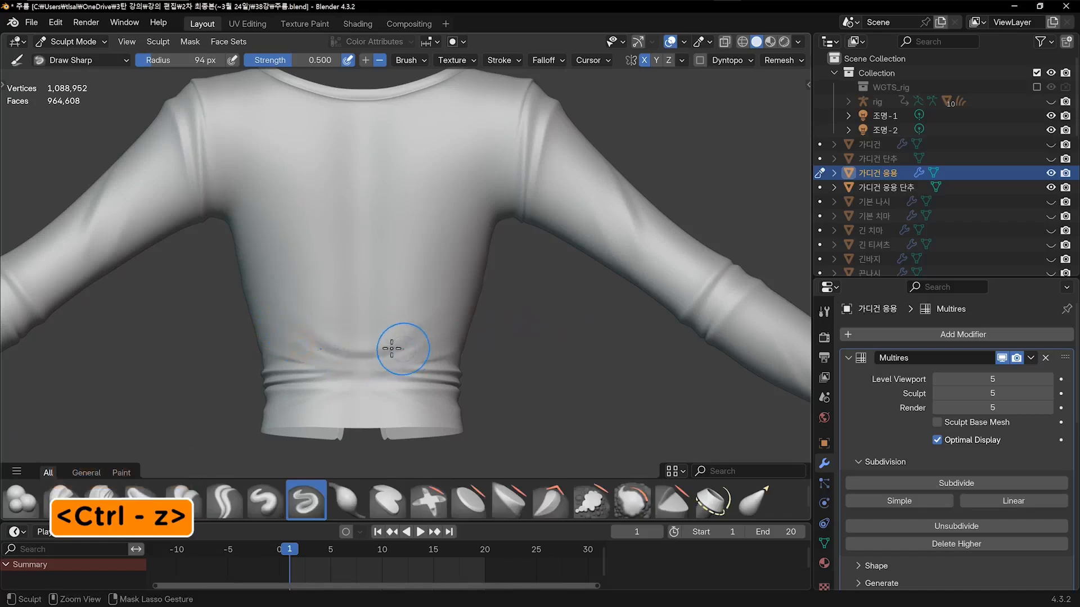
pyautogui.moveTo(514, 309)
pyautogui.keyDown('ctrl'); pyautogui.mouseDown(button='middle')
pyautogui.moveTo(482, 385)
pyautogui.moveTo(415, 369)
pyautogui.moveTo(469, 372)
pyautogui.moveTo(480, 398)
pyautogui.mouseUp(button='middle'); pyautogui.keyUp('ctrl')
pyautogui.press('1')
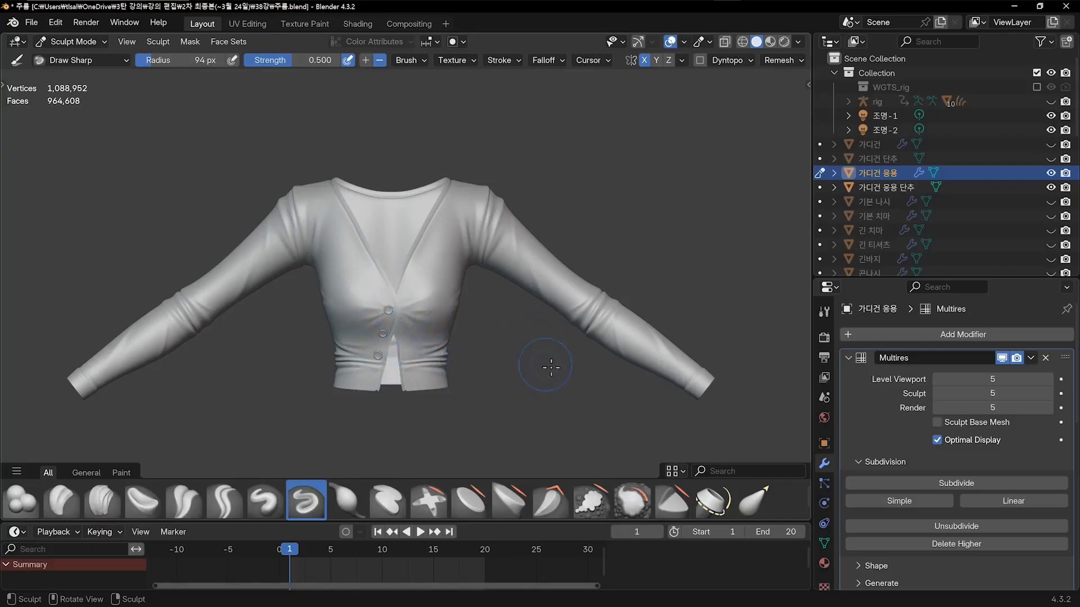
# Return to Object Mode and create a new material for the cardigan in the Shading workspace
pyautogui.hotkey('ctrl', 'Tab')
pyautogui.click(458, 398)
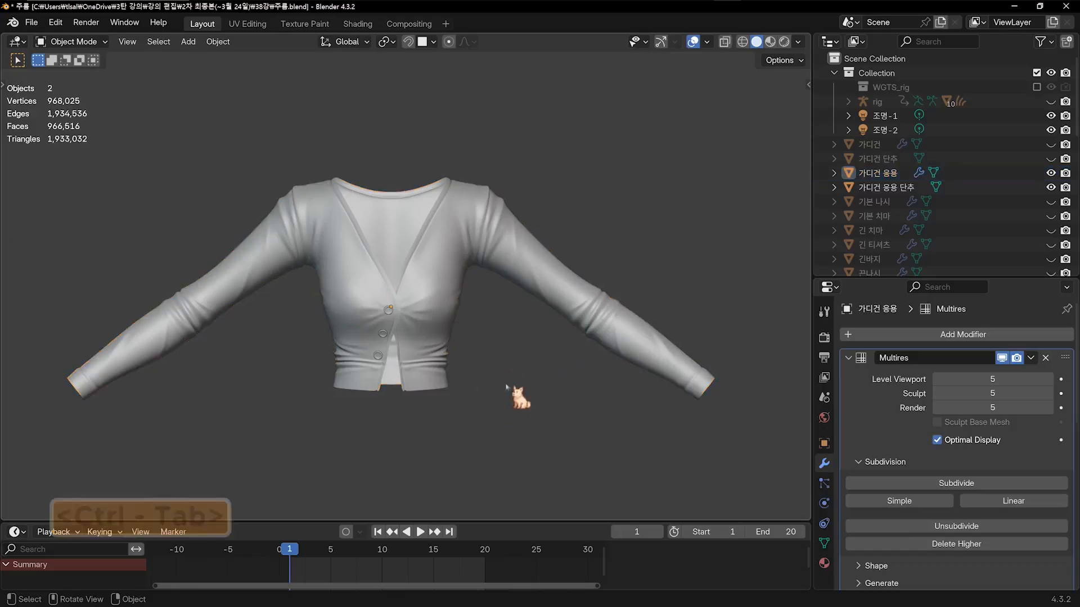
pyautogui.click(607, 345)
pyautogui.click(365, 25)
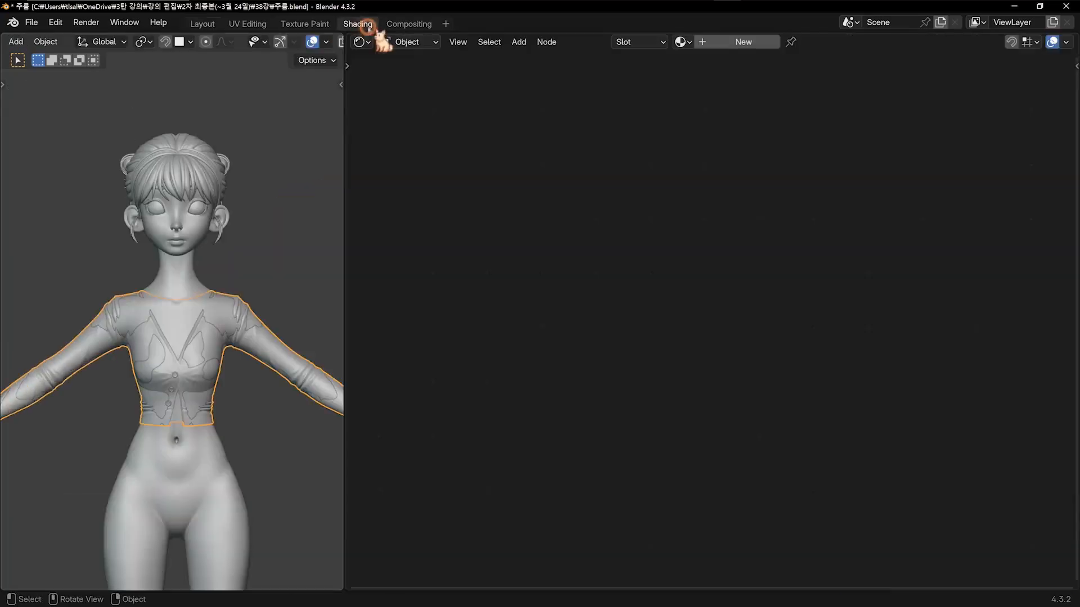
pyautogui.click(738, 45)
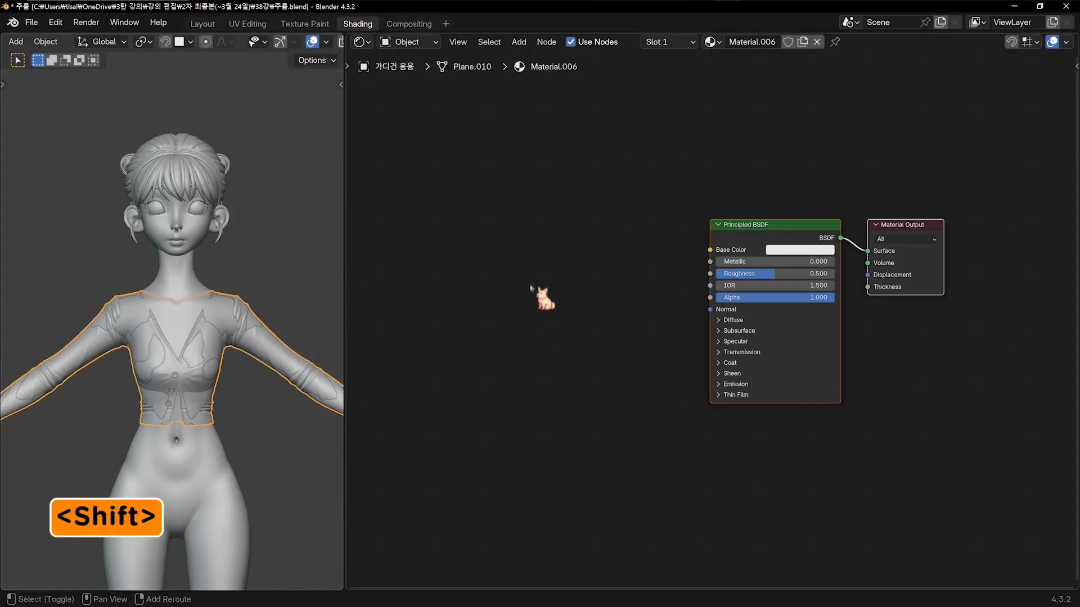
# Add an Image Texture node and a Normal Map node before the Principled BSDF
pyautogui.hotkey('shift', 'a')
pyautogui.click(537, 286)
pyautogui.click(597, 326)
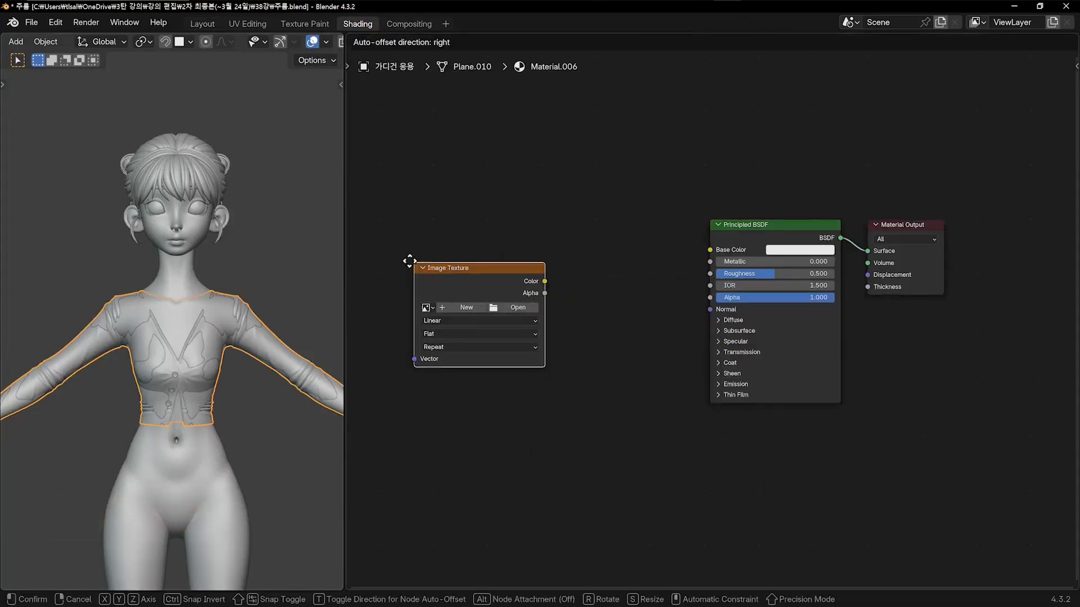
pyautogui.click(409, 262)
pyautogui.hotkey('shift', 'a')
pyautogui.click(525, 283)
pyautogui.click(574, 322)
pyautogui.click(569, 265)
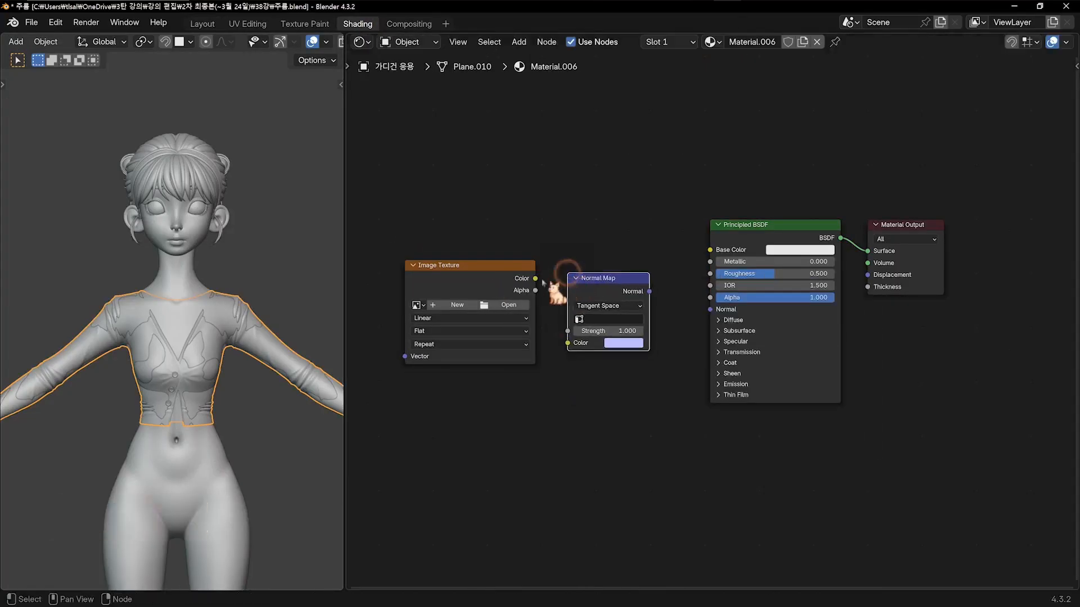
# Connect the Image Texture's Color to the Normal Map's Color and the Normal Map's output to the Principled BSDF's Normal input
pyautogui.moveTo(535, 278); pyautogui.dragTo(568, 342)
pyautogui.moveTo(648, 291); pyautogui.dragTo(710, 309)
pyautogui.moveTo(615, 302); pyautogui.dragTo(626, 301)
# Create a new image named normal4 in the Image Texture node and set its color space to Non-Color
pyautogui.click(458, 305)
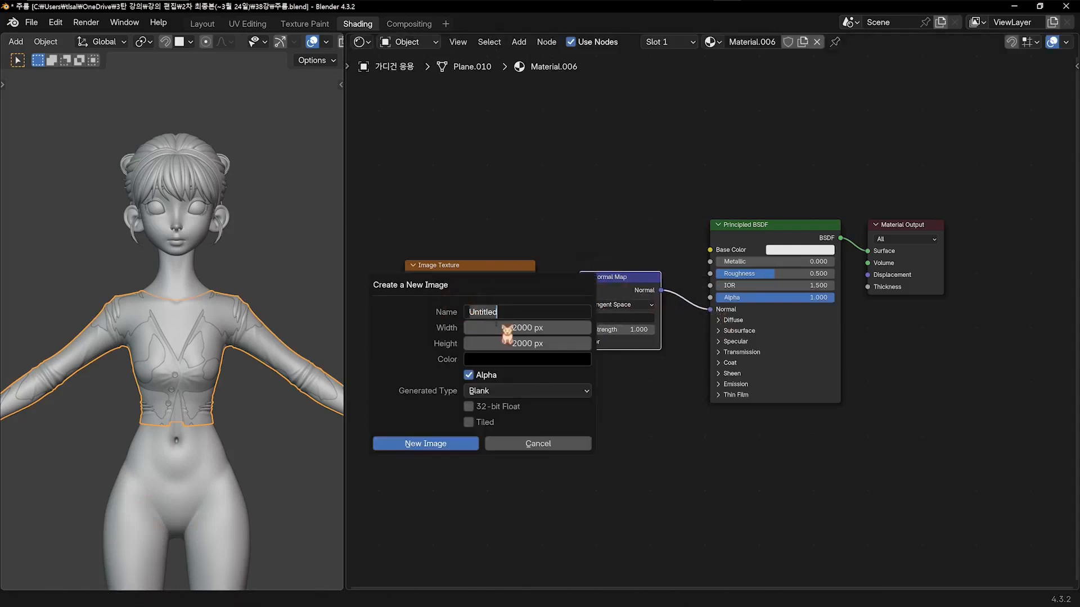
pyautogui.write('nor')
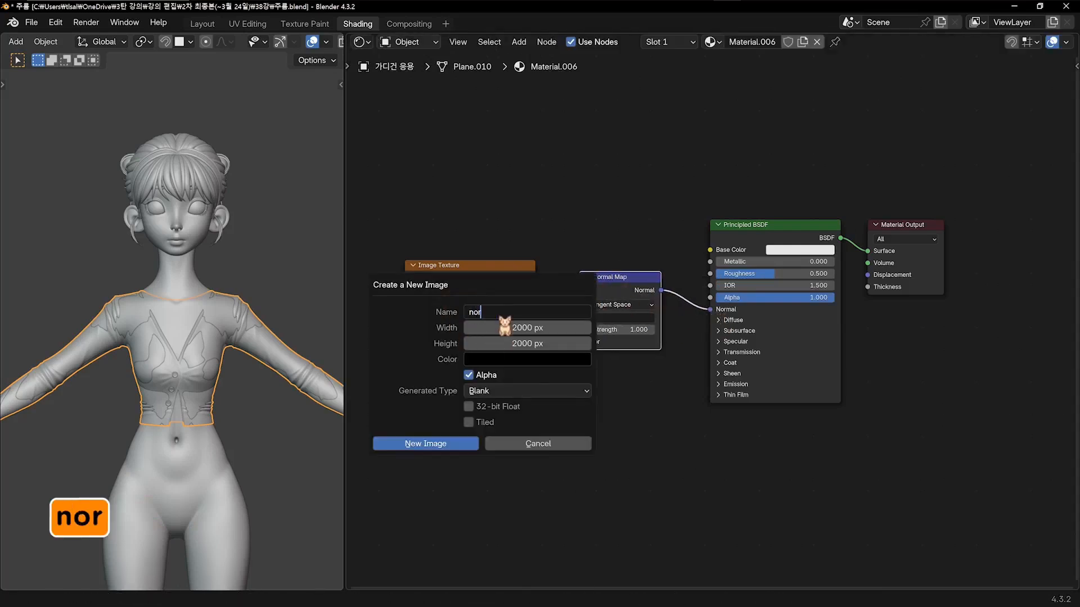
pyautogui.write('mal4')
pyautogui.press('Return')
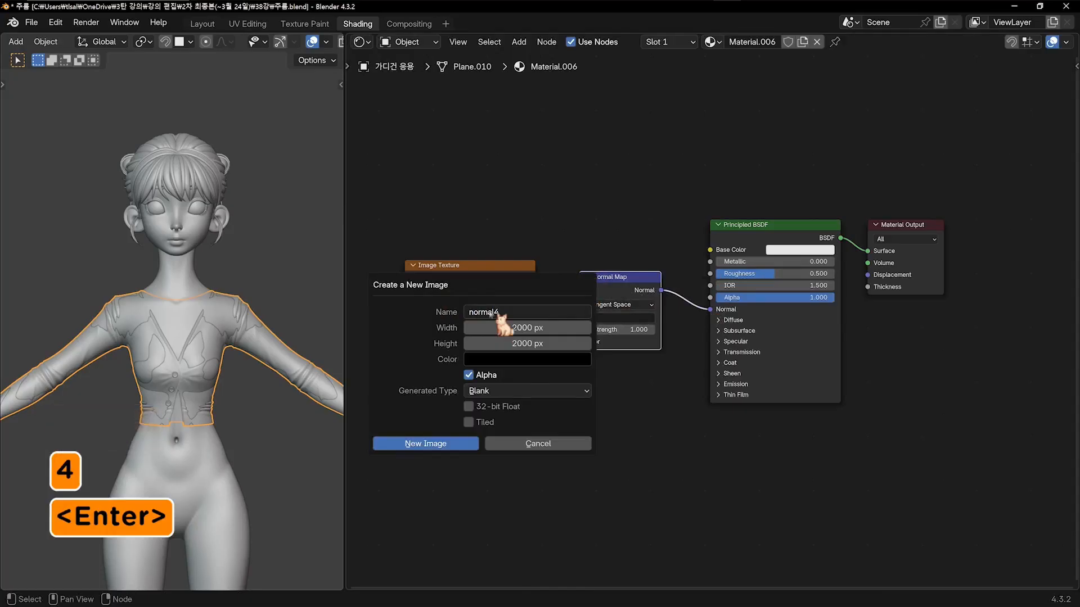
pyautogui.click(450, 444)
pyautogui.click(469, 371)
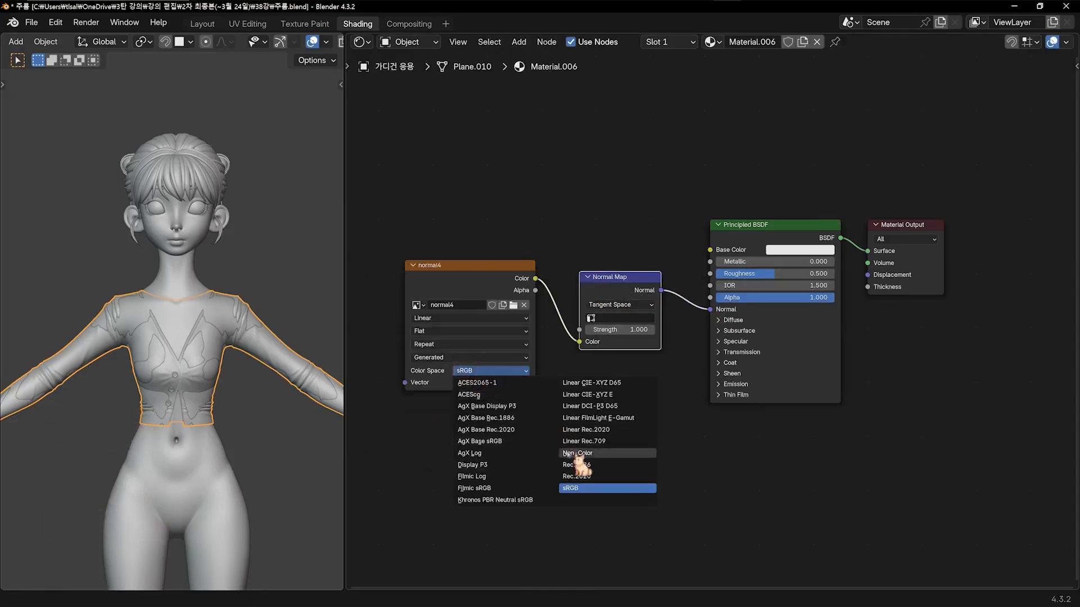
pyautogui.click(567, 452)
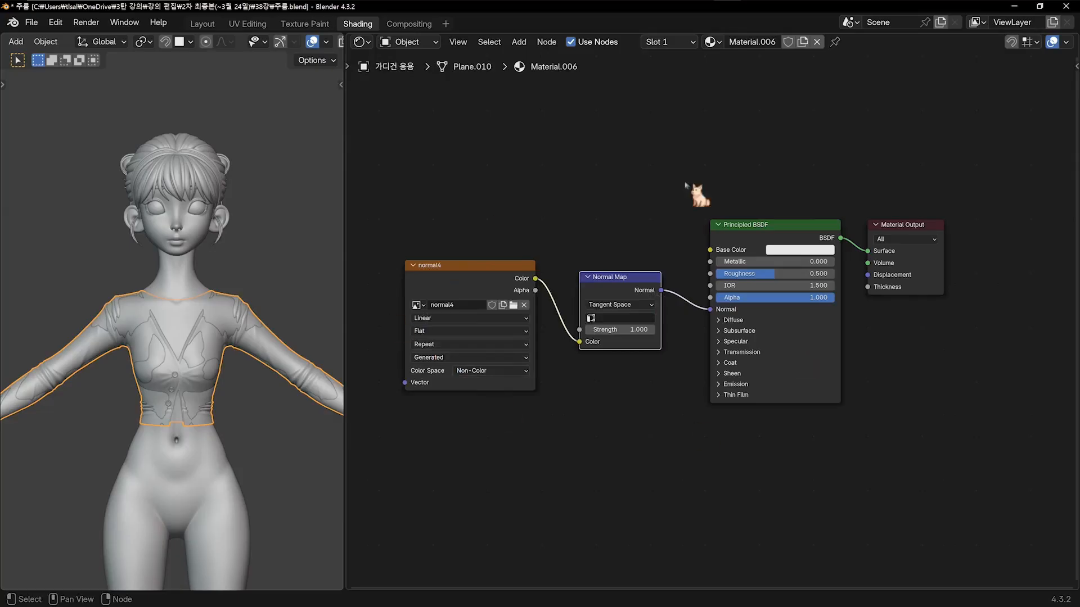
# Return to the Layout workspace and lower the cardigan's Multires viewport level to 1
pyautogui.click(194, 25)
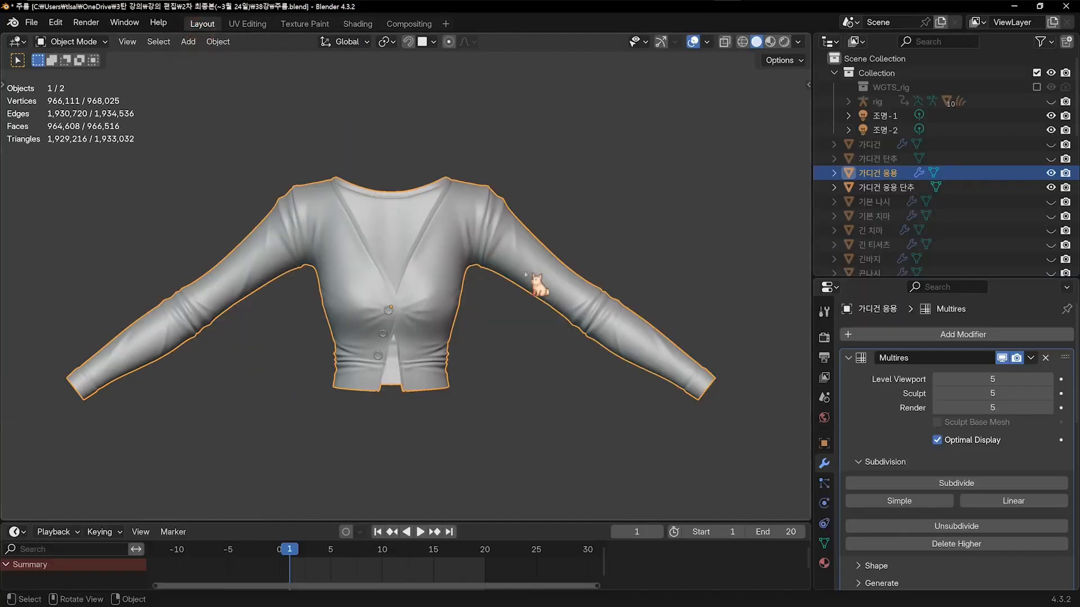
pyautogui.click(937, 381)
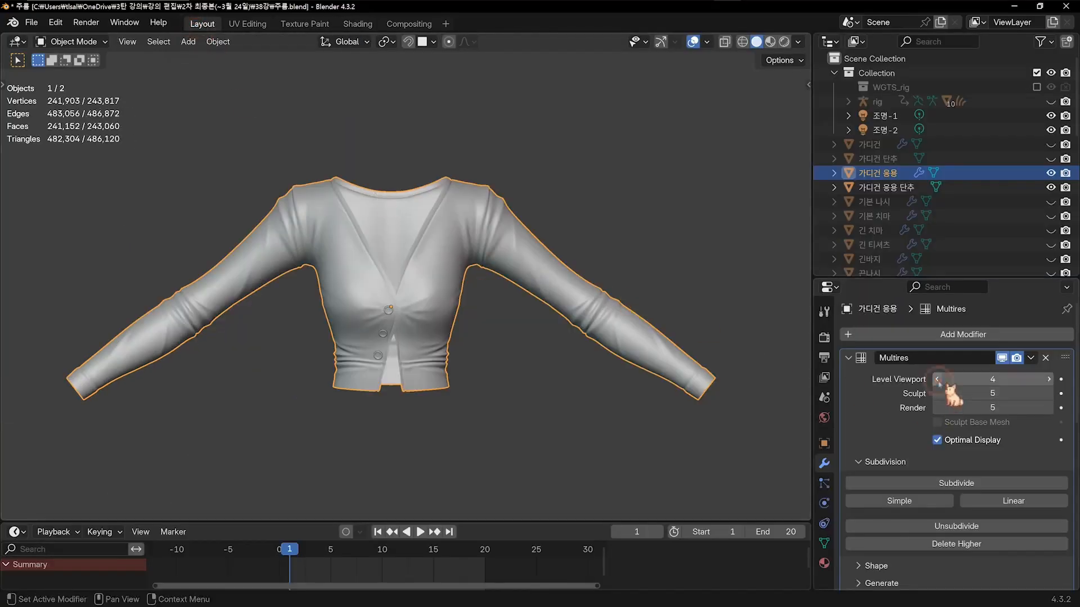
pyautogui.click(937, 380)
pyautogui.click(938, 380)
pyautogui.click(937, 380)
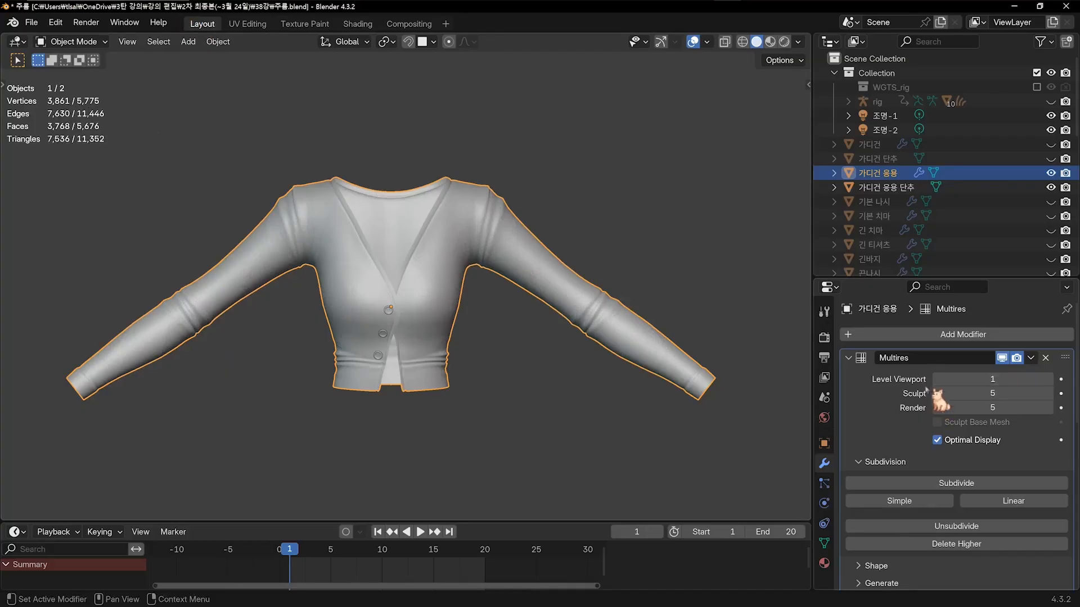
# Bake the cardigan's Normals from Multires into the normal4 image
pyautogui.click(834, 341)
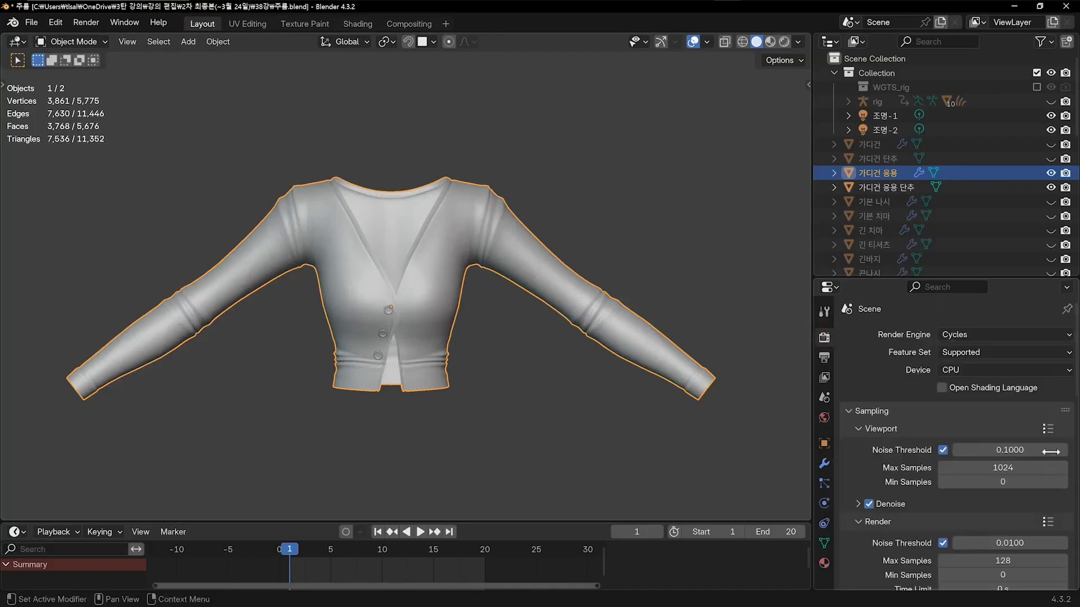
pyautogui.scroll(-5, 1033, 497)
pyautogui.scroll(-15, 1031, 495)
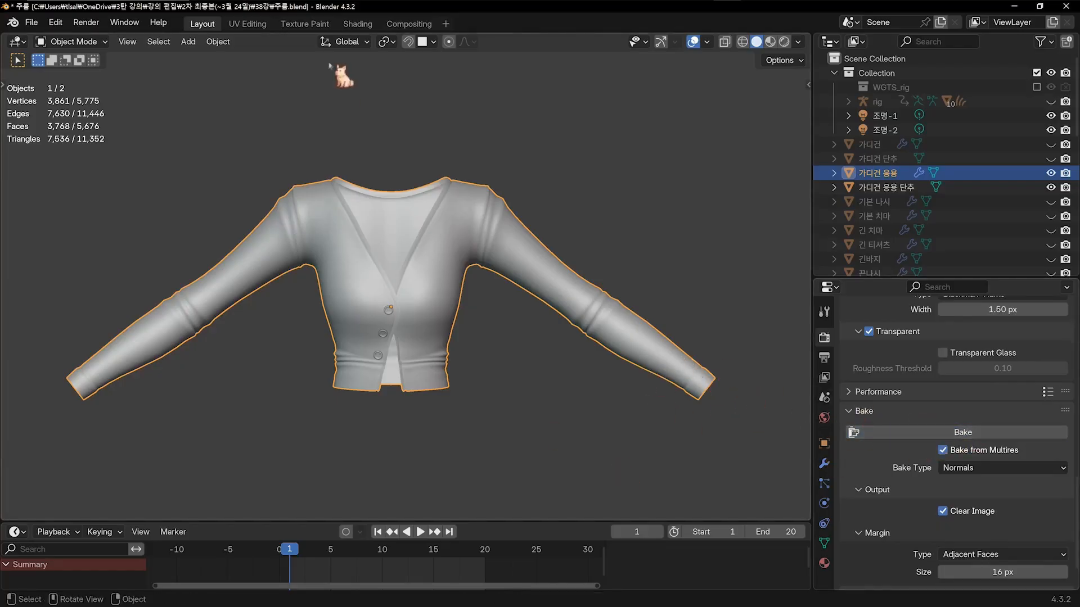
# Display the normal4 image in the Compositing workspace's image editor and save it as a file
pyautogui.click(405, 24)
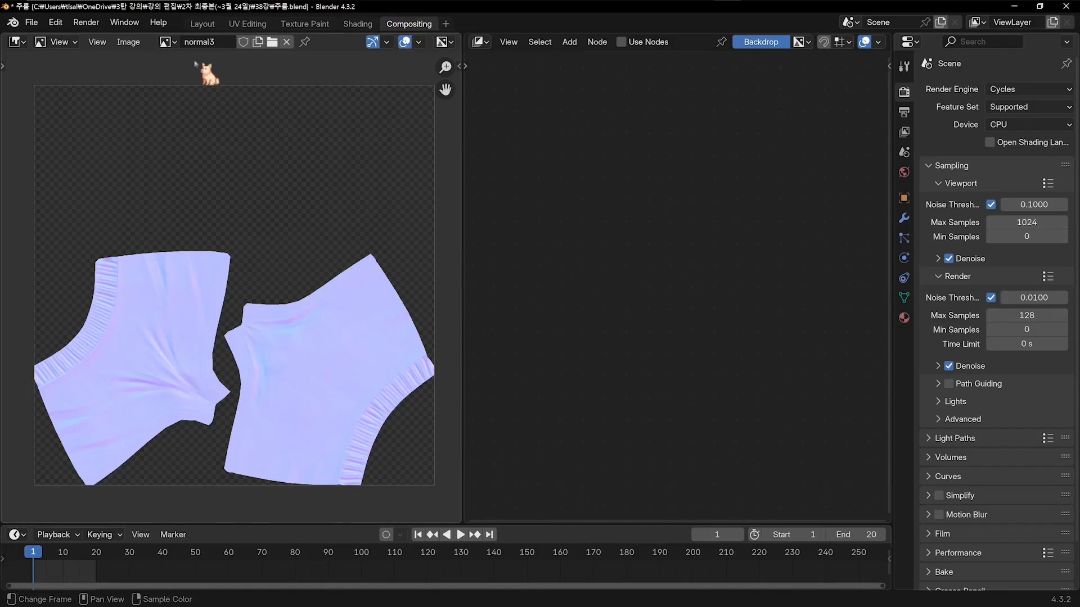
pyautogui.click(166, 45)
pyautogui.click(187, 118)
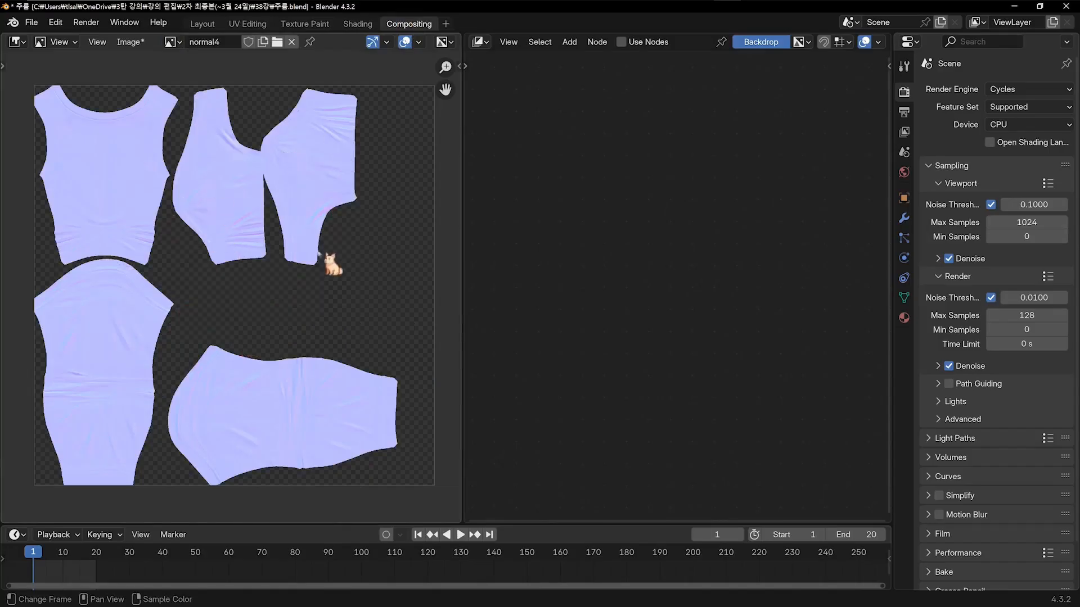
pyautogui.click(143, 43)
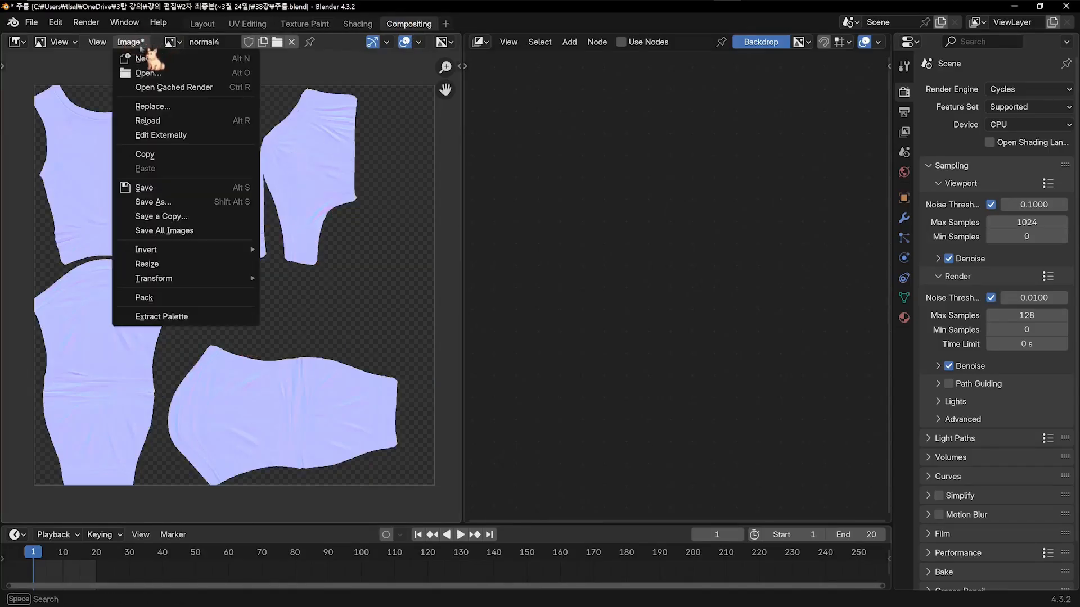
pyautogui.click(219, 202)
pyautogui.click(756, 487)
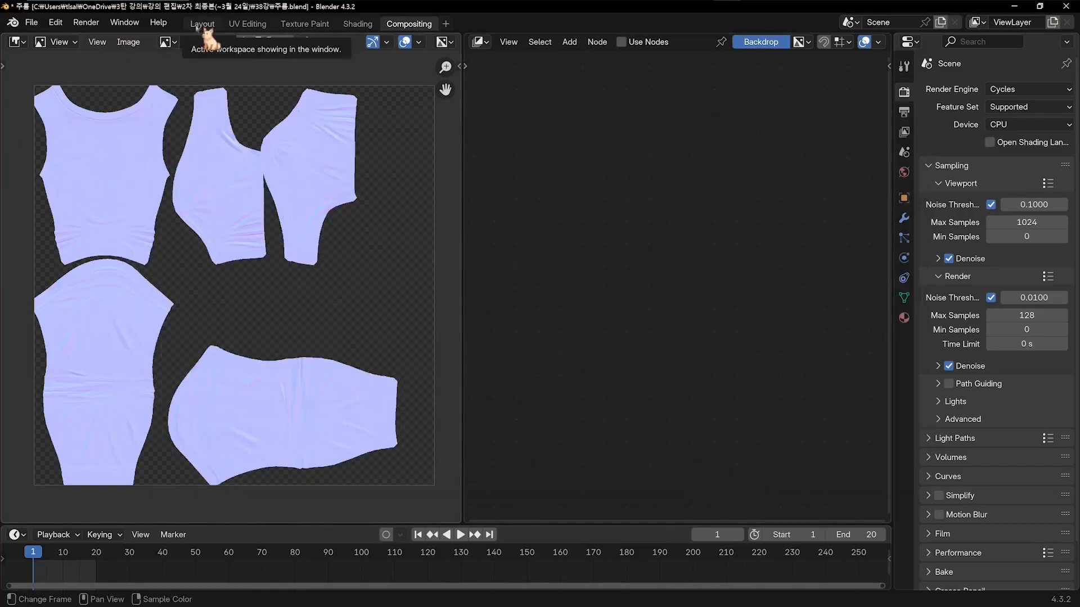
# Return to the Layout workspace and remove the Multires modifier from the cardigan
pyautogui.click(199, 25)
pyautogui.click(824, 463)
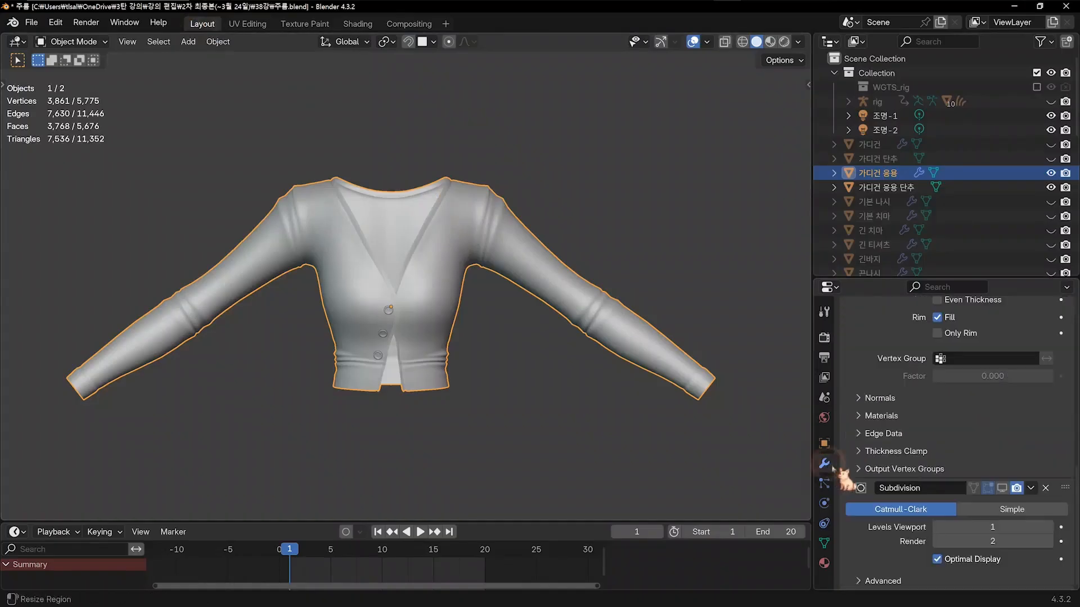
pyautogui.scroll(10, 956, 478)
pyautogui.scroll(6, 1044, 486)
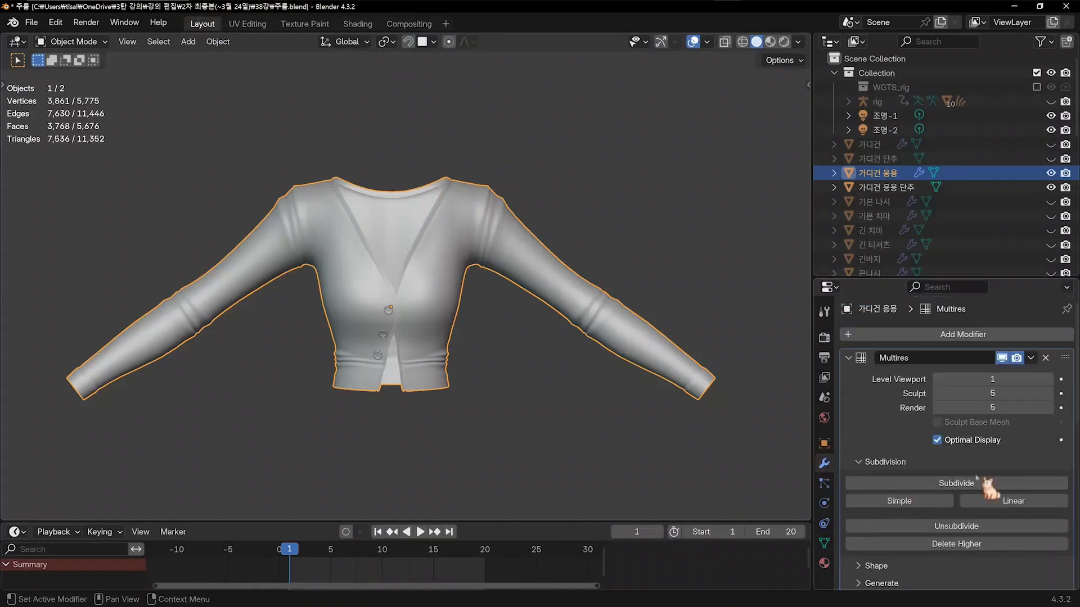
pyautogui.click(1046, 358)
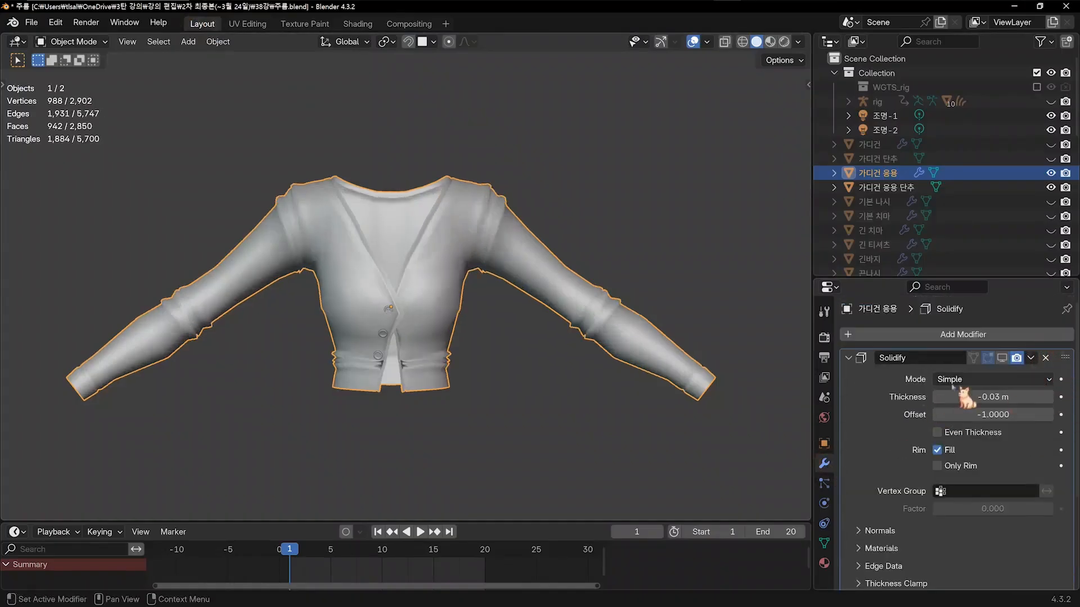
# Enable viewport display for the cardigan's Solidify and Subdivision modifiers
pyautogui.hotkey('ctrl', '1')
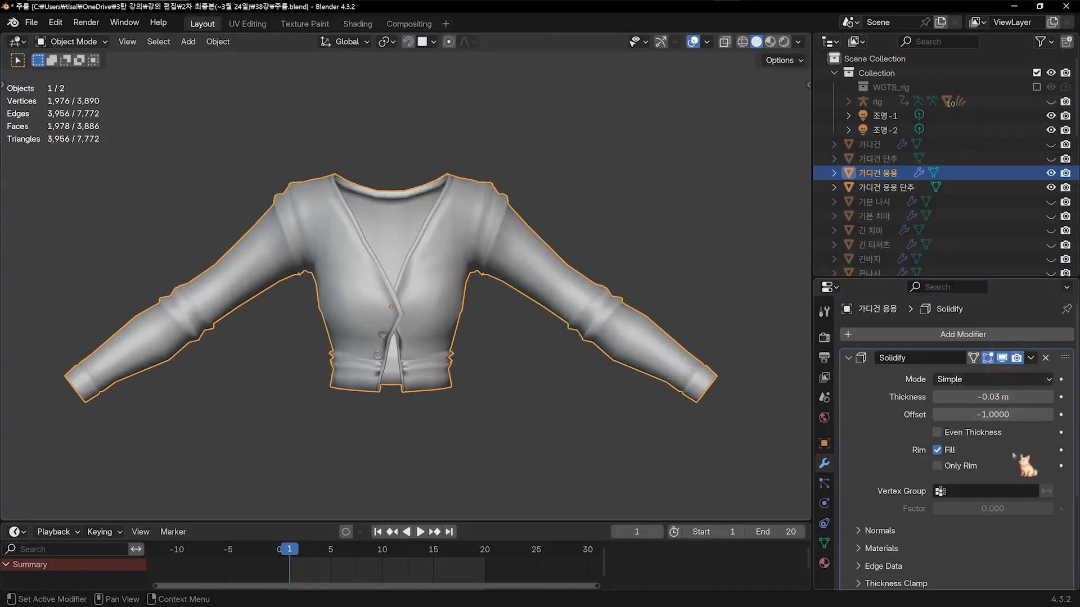
pyautogui.scroll(-5, 1020, 470)
pyautogui.click(1001, 488)
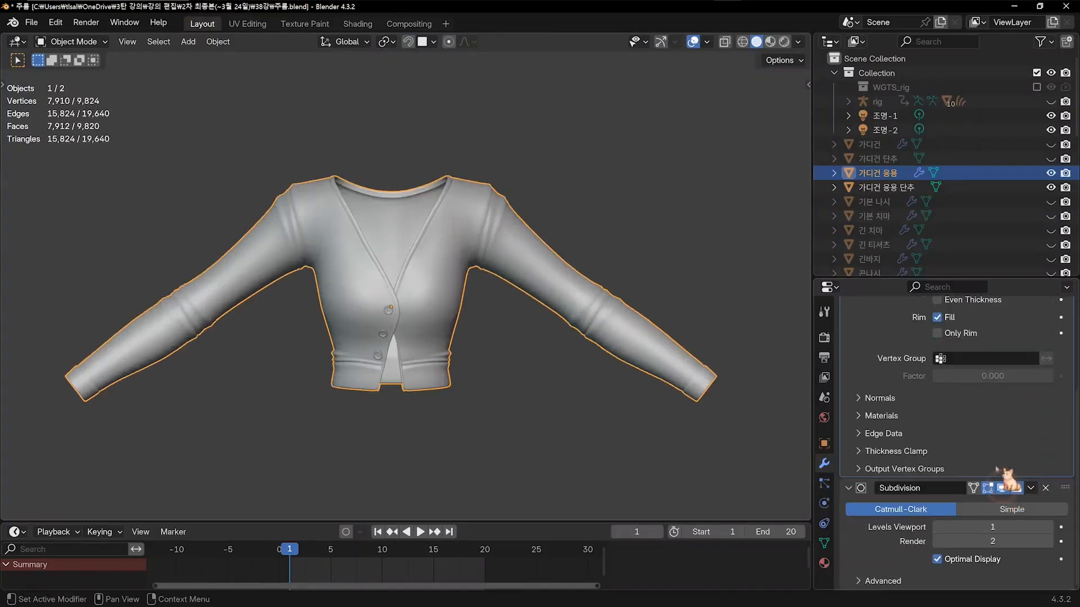
pyautogui.scroll(5, 998, 452)
# Deselect the cardigan, exit local view and switch to Rendered shading to check the wrinkles on the character from the front
pyautogui.click(559, 453)
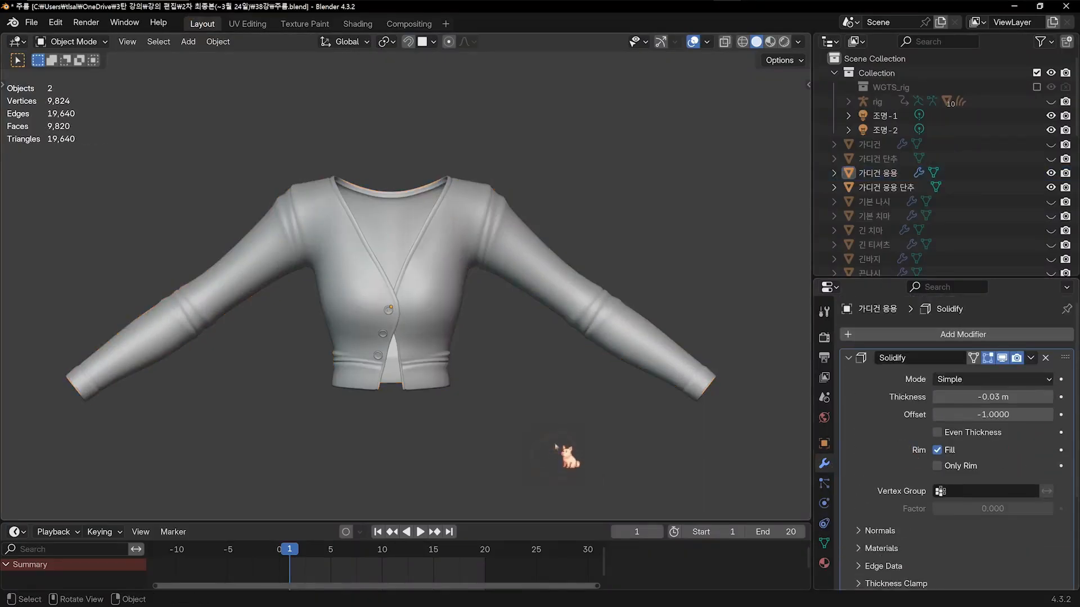
pyautogui.press('/')
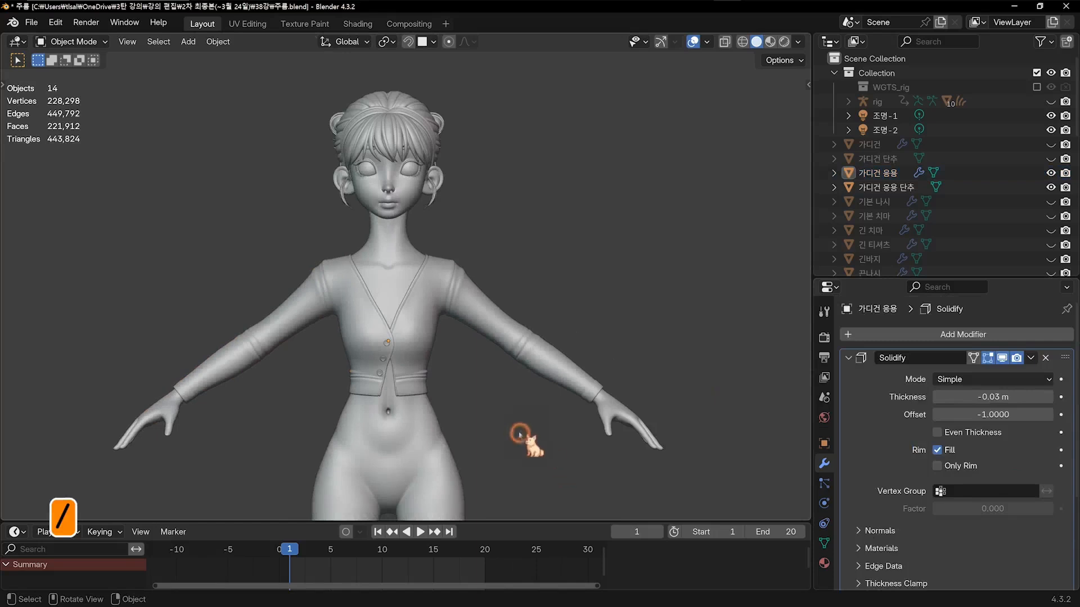
pyautogui.press('z')
pyautogui.click(517, 370)
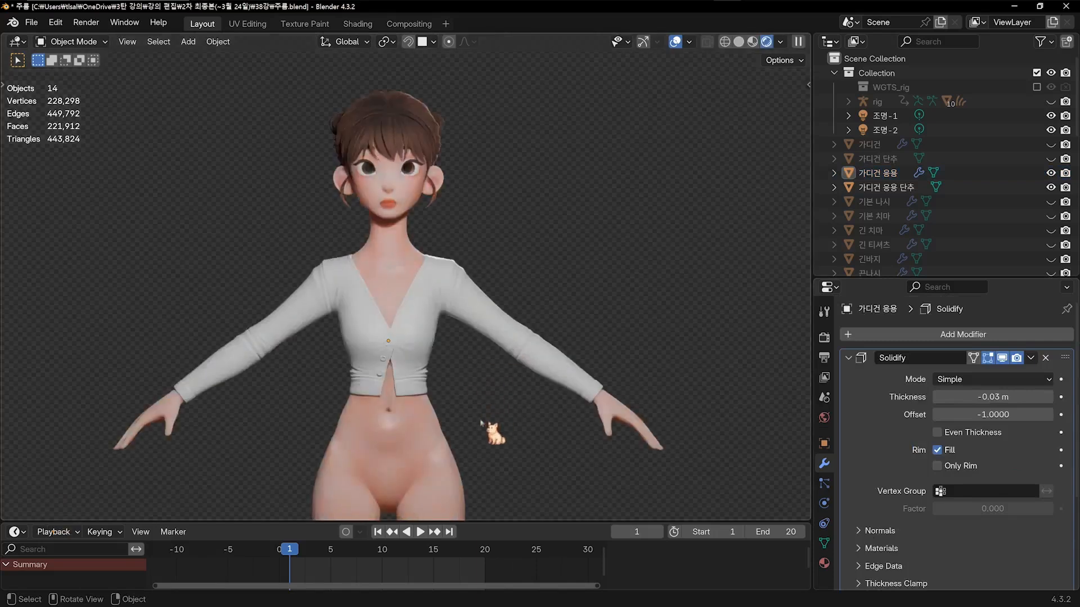
pyautogui.scroll(2, 481, 422)
pyautogui.keyDown('shift'); pyautogui.moveTo(482, 423); pyautogui.dragTo(478, 377, button='middle'); pyautogui.keyUp('shift')
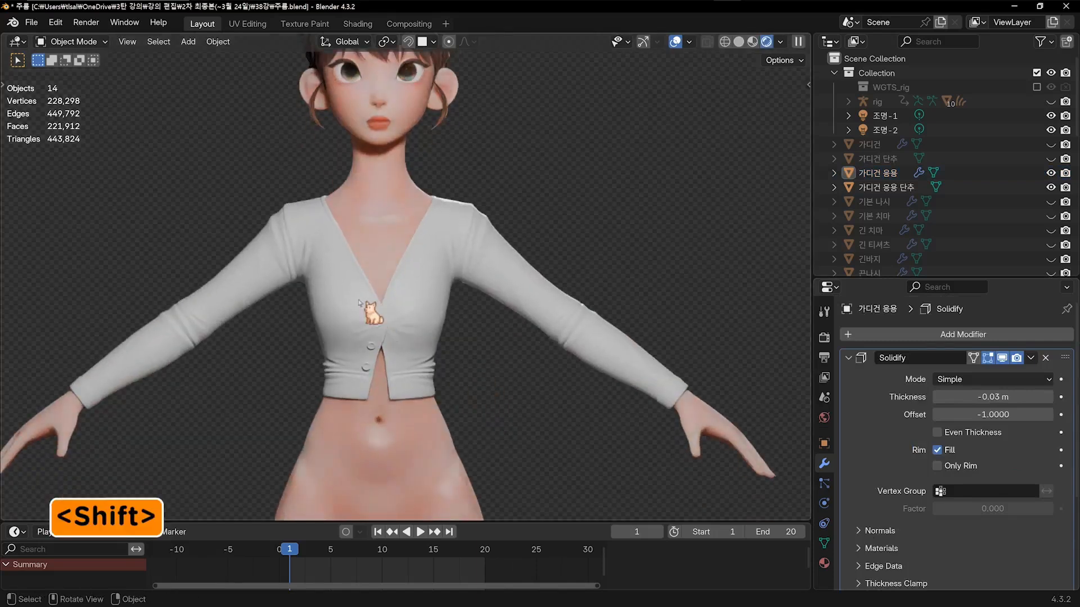
pyautogui.moveTo(374, 377); pyautogui.dragTo(338, 345, button='middle')
pyautogui.press('KP_1')
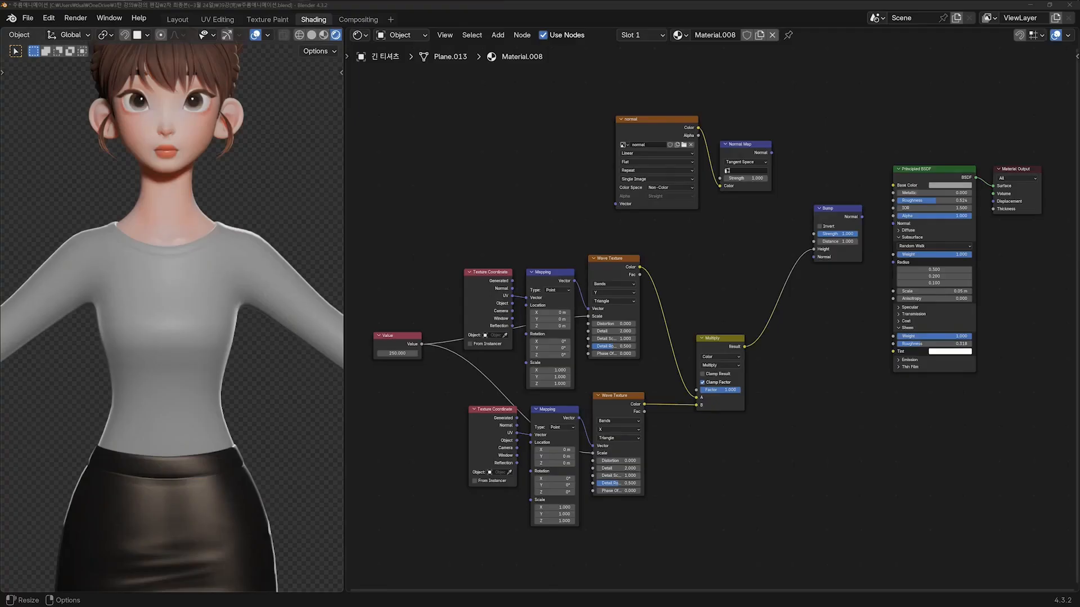
# Preview the long T-shirt's normal image and its Multiply weave pattern separately, and restore the Principled BSDF as the material output
pyautogui.click(814, 360)
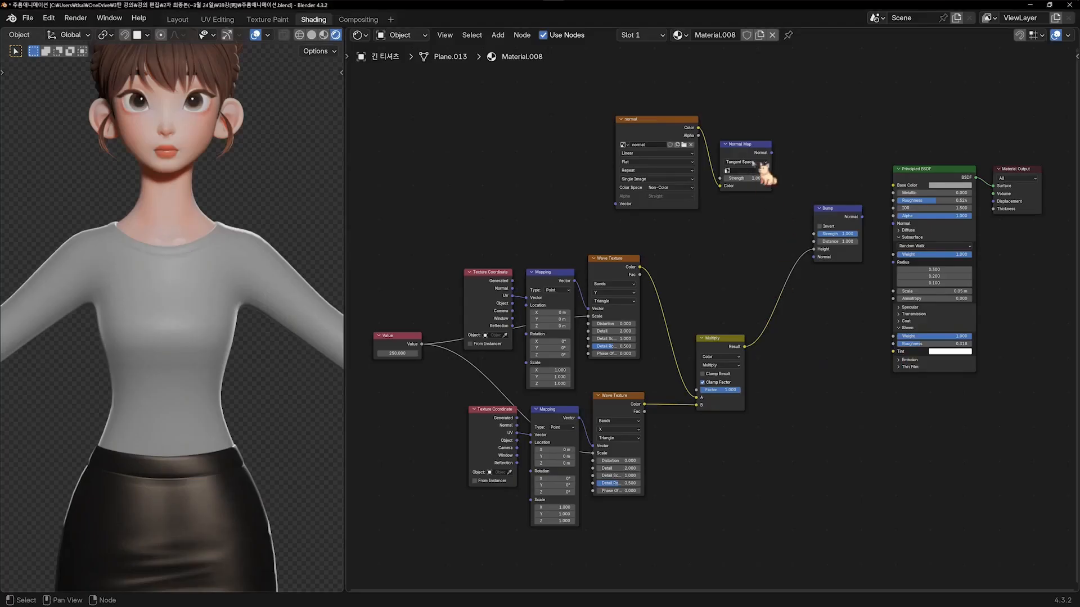
pyautogui.keyDown('ctrl'); pyautogui.keyDown('shift'); pyautogui.click(695, 150); pyautogui.keyUp('shift'); pyautogui.keyUp('ctrl')
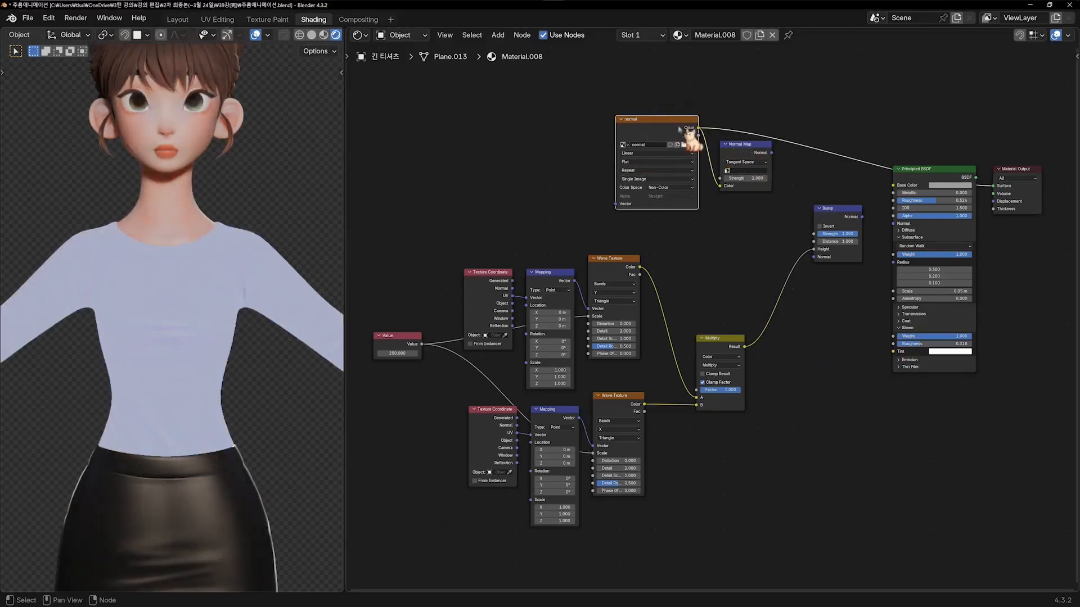
pyautogui.keyDown('ctrl'); pyautogui.keyDown('shift'); pyautogui.click(723, 351); pyautogui.keyUp('shift'); pyautogui.keyUp('ctrl')
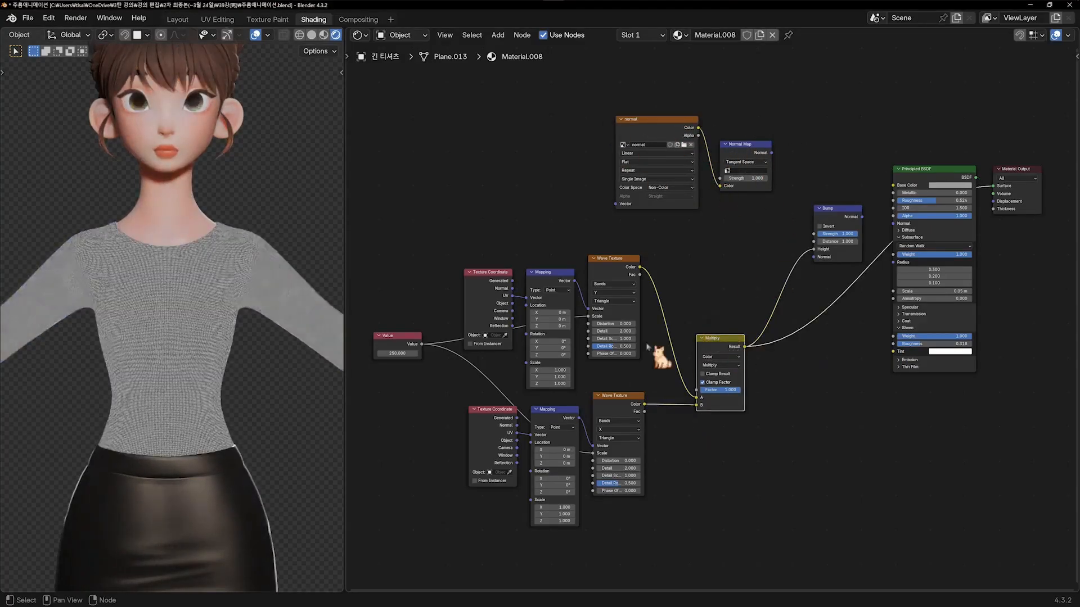
pyautogui.keyDown('ctrl'); pyautogui.keyDown('shift'); pyautogui.click(925, 177); pyautogui.keyUp('shift'); pyautogui.keyUp('ctrl')
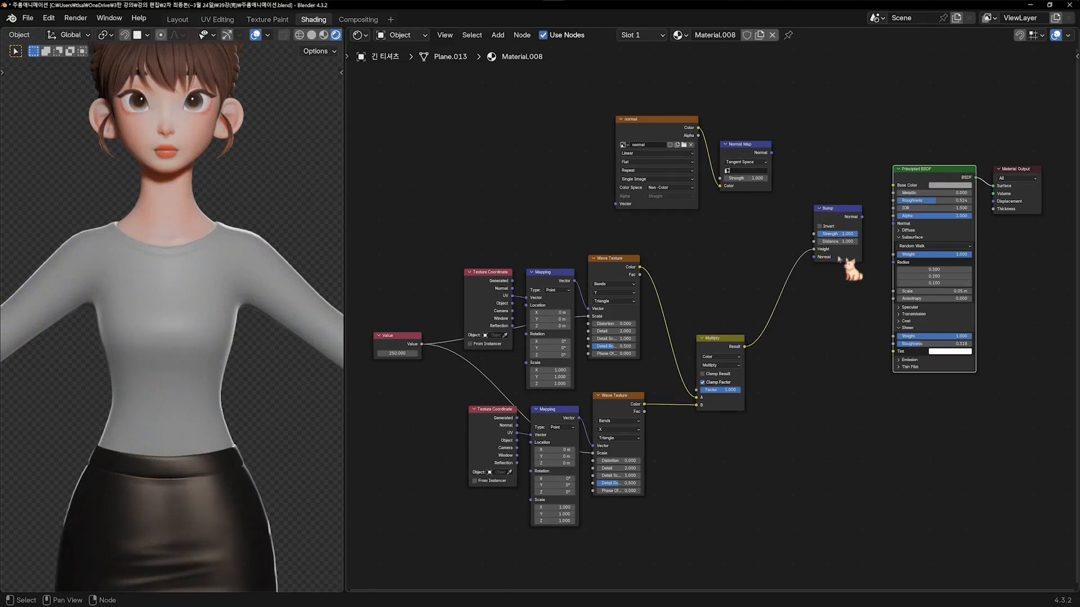
# Link the Normal Map into the Bump node's Normal, feed Bump into the Principled BSDF's Normal, and set the Bump Strength to 0.170
pyautogui.moveTo(772, 153); pyautogui.dragTo(813, 258)
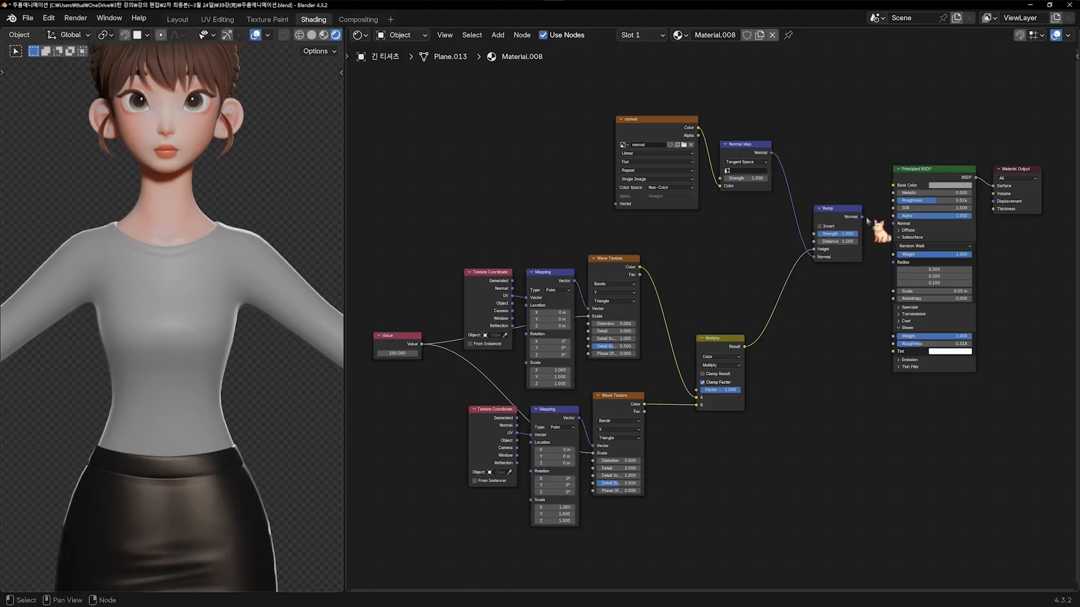
pyautogui.moveTo(862, 217); pyautogui.dragTo(893, 223)
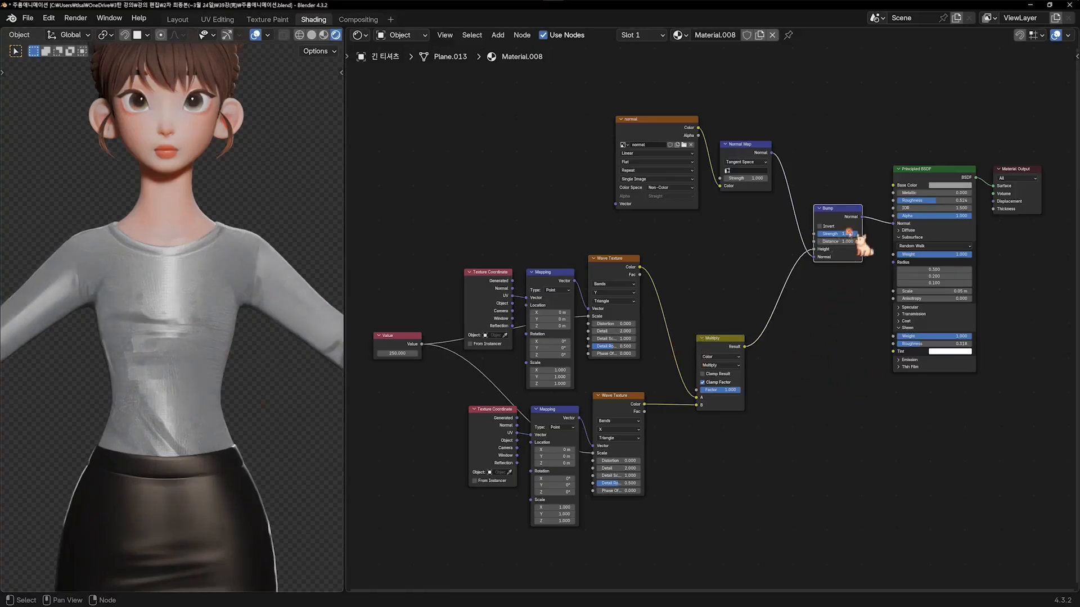
pyautogui.moveTo(848, 233); pyautogui.dragTo(797, 233)
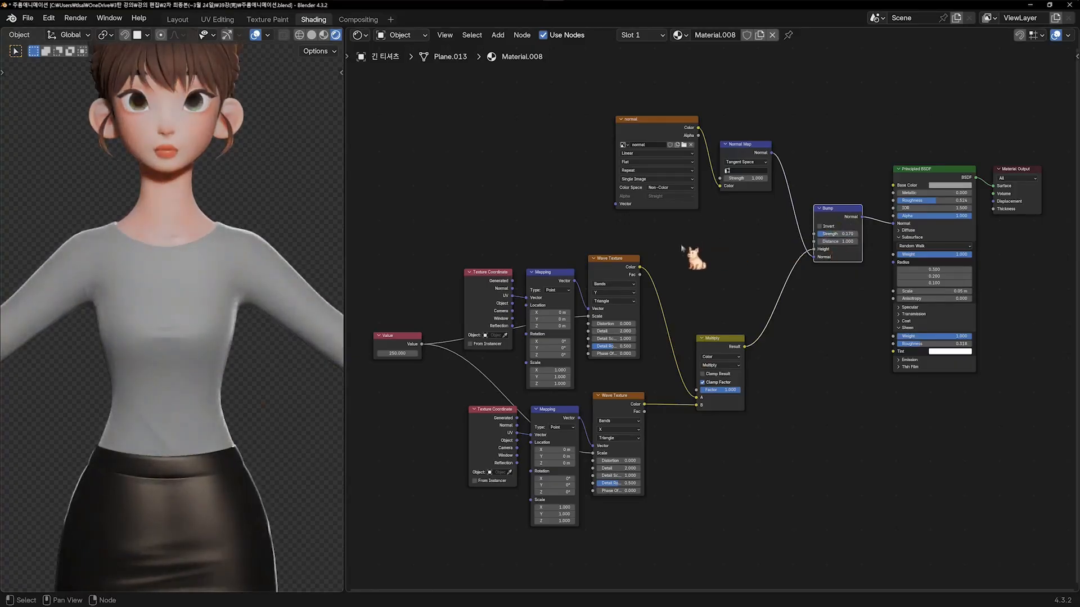
# Try a higher Strength on the Normal Map node, and undo the change
pyautogui.moveTo(751, 177)
pyautogui.mouseDown()
pyautogui.moveTo(775, 178)
pyautogui.moveTo(741, 178)
pyautogui.moveTo(825, 178)
pyautogui.mouseUp()
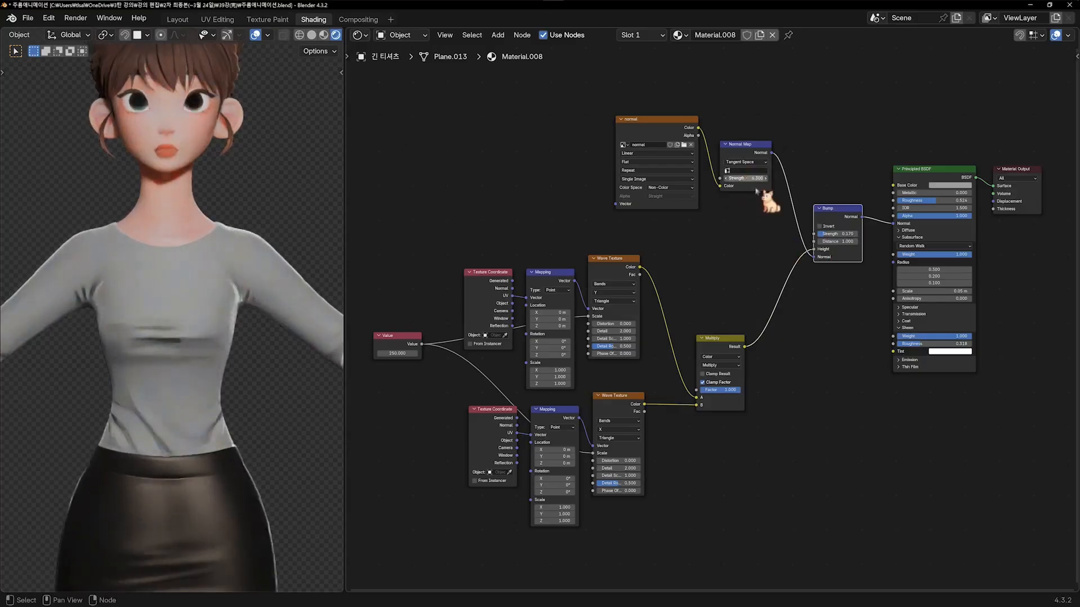
pyautogui.hotkey('ctrl', 'z')
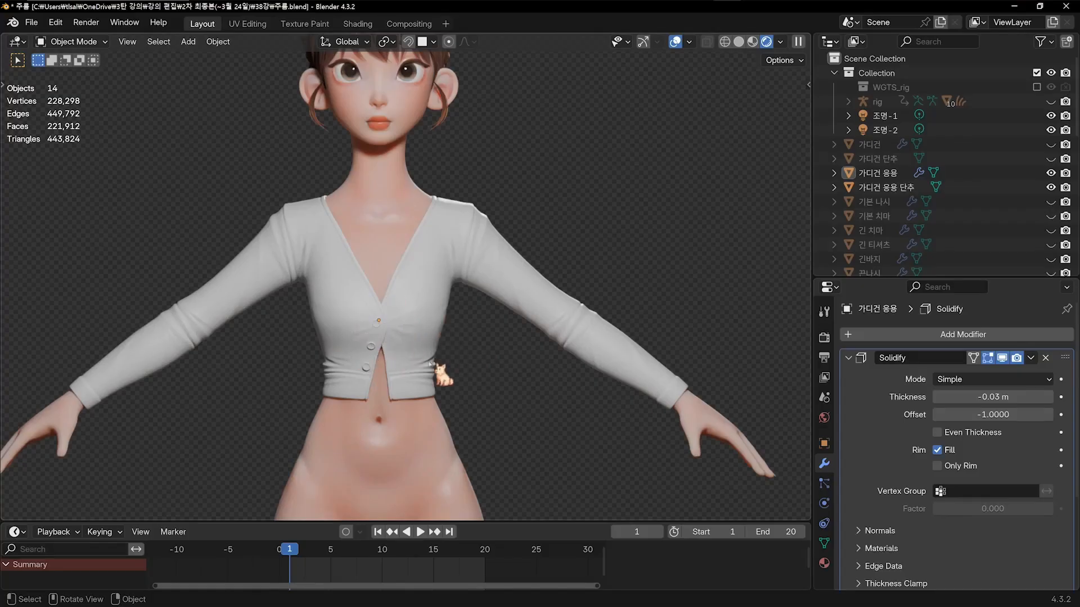
pyautogui.scroll(-2, 441, 366)
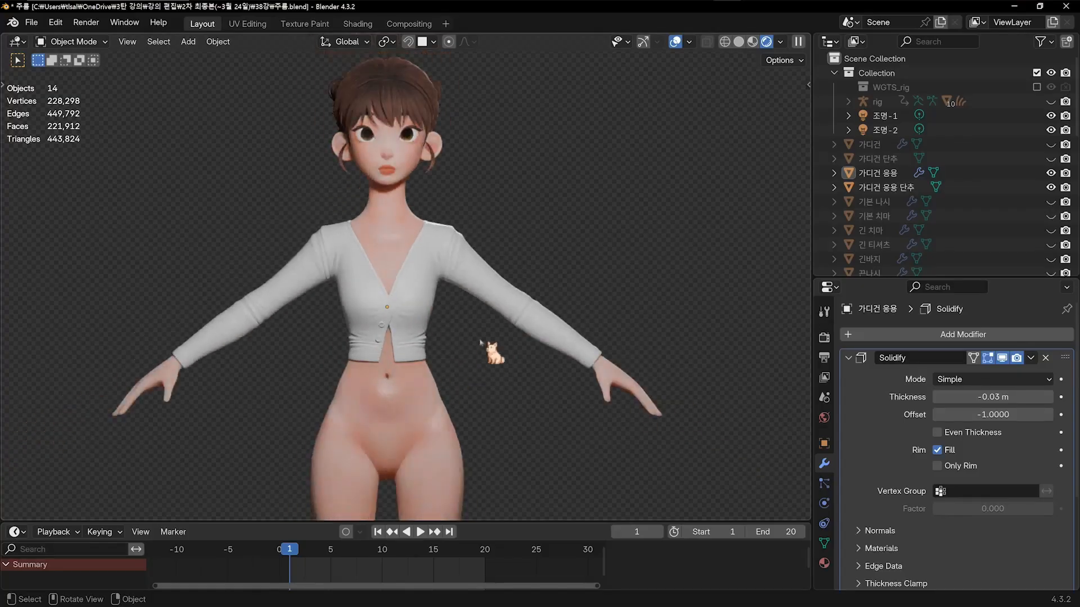
pyautogui.keyDown('shift'); pyautogui.moveTo(481, 352); pyautogui.dragTo(491, 390, button='middle'); pyautogui.keyUp('shift')
pyautogui.scroll(2, 480, 405)
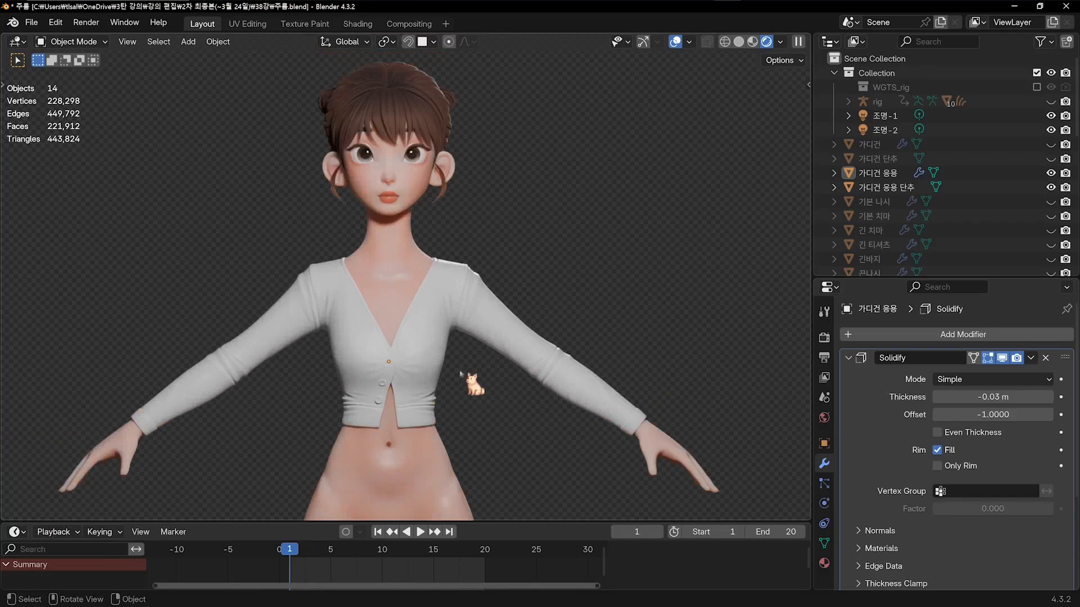